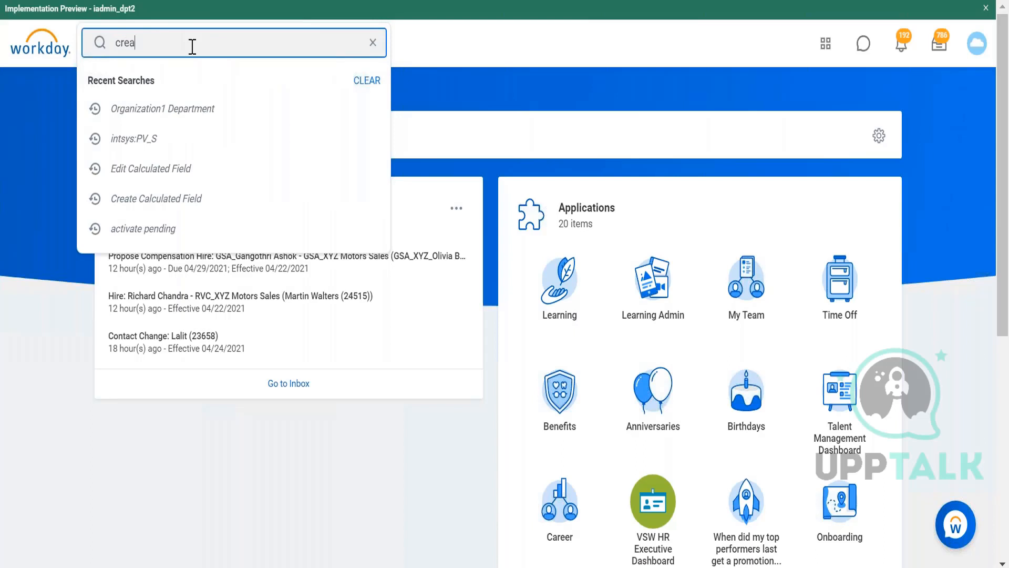
- Start a calculated field named "CF Date diff b/w manager Hire date and worker hire date" on business object Worker with the Date Difference function
text(c field)
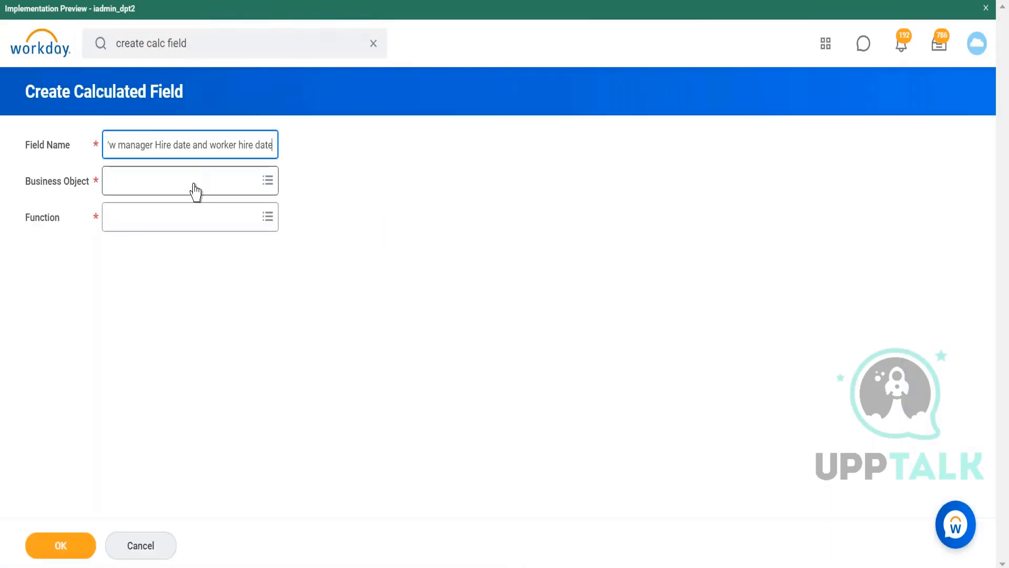
click(195, 190)
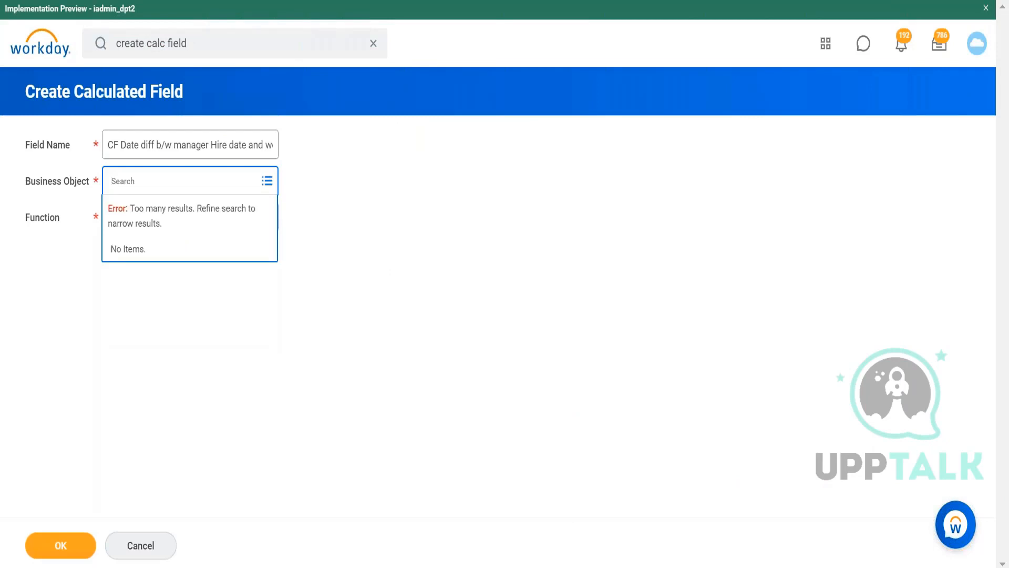
text(worker)
key(Return)
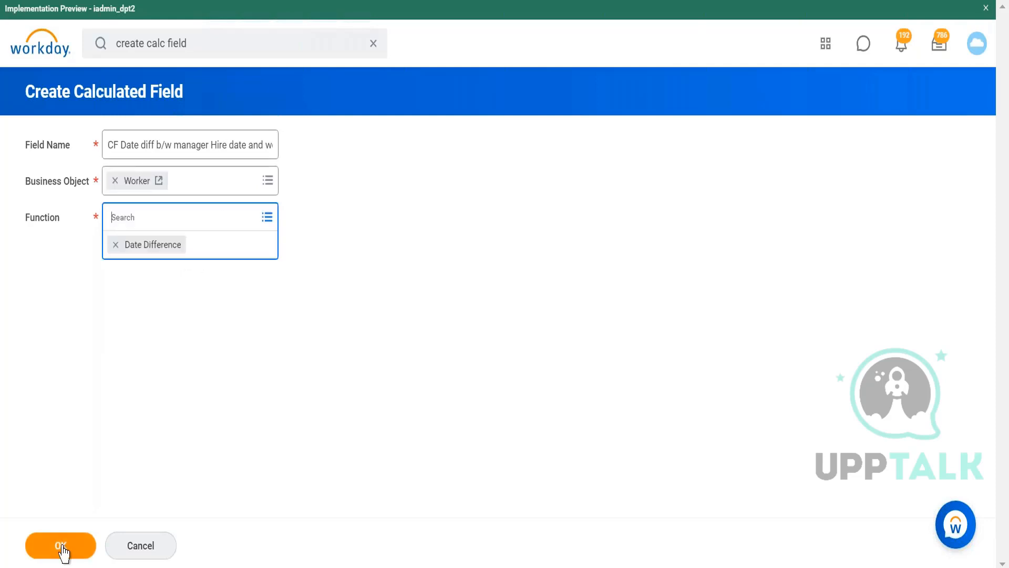
click(61, 547)
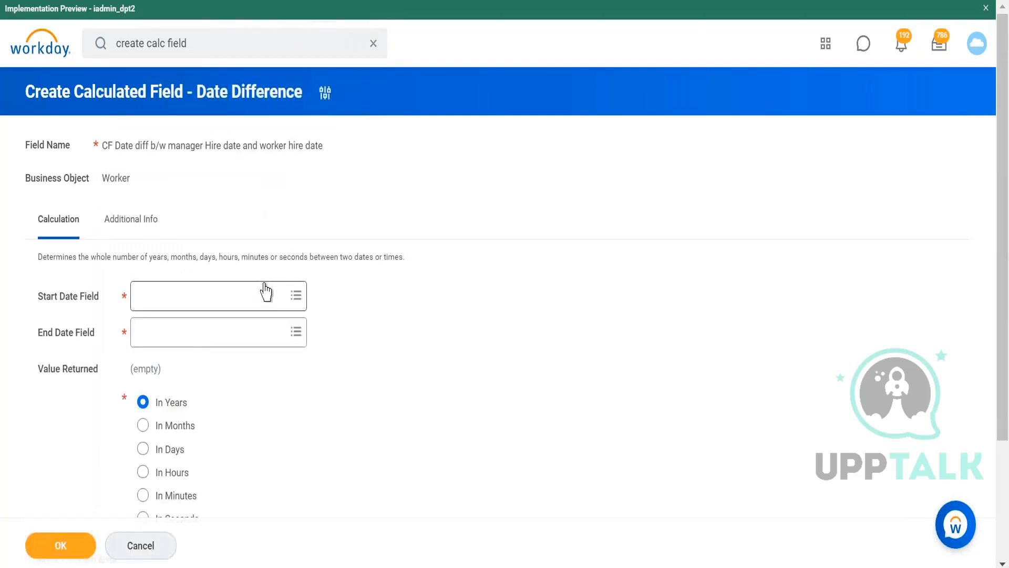
- Start a new calculated field from the Start Date Field and name it "Cf Manager Hire date"
click(256, 307)
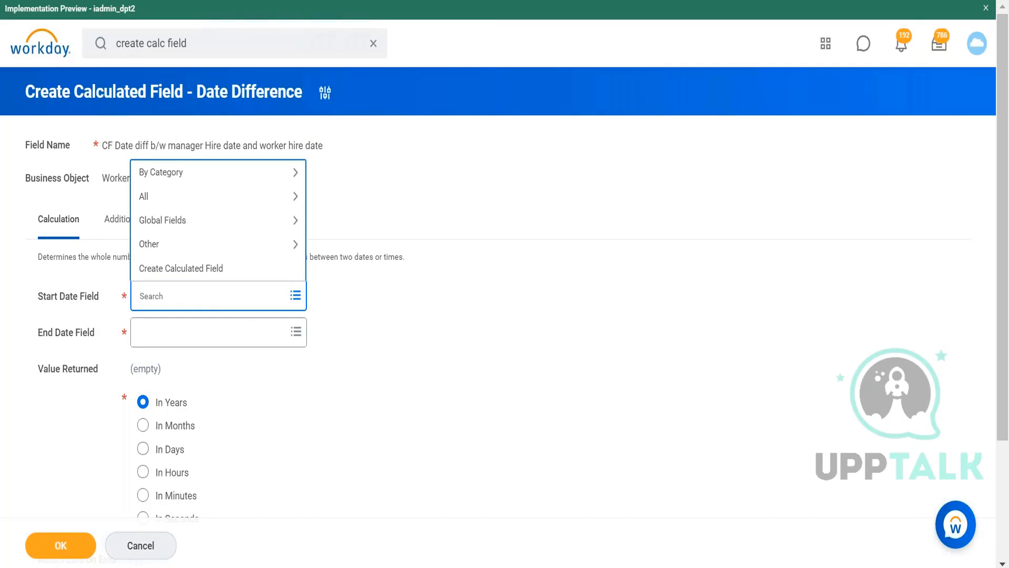
click(262, 278)
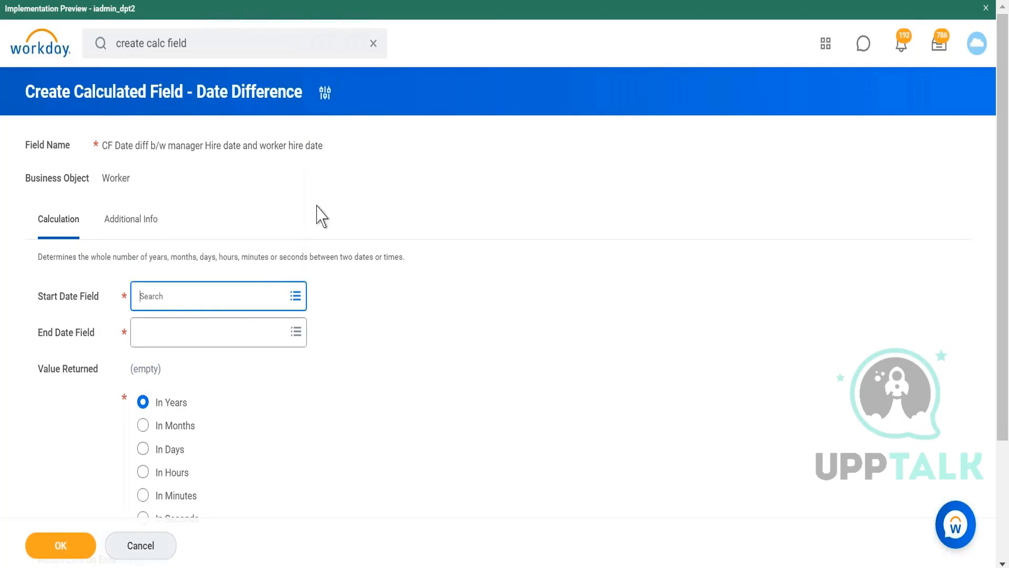
click(233, 143)
text(Cf Manager Hire date)
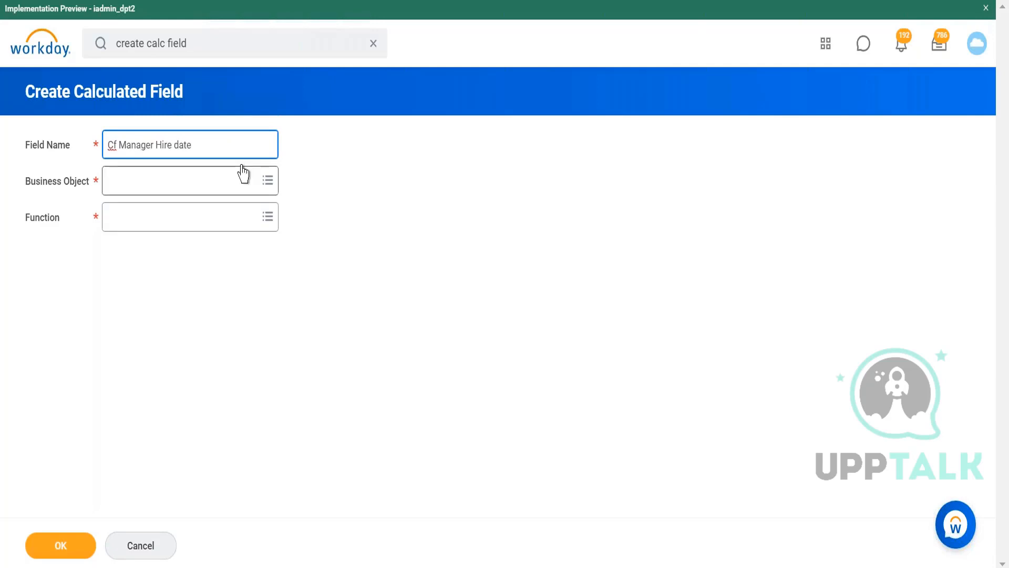
- Set the new field's business object to Worker and its function to Lookup Related Value, and confirm
click(246, 185)
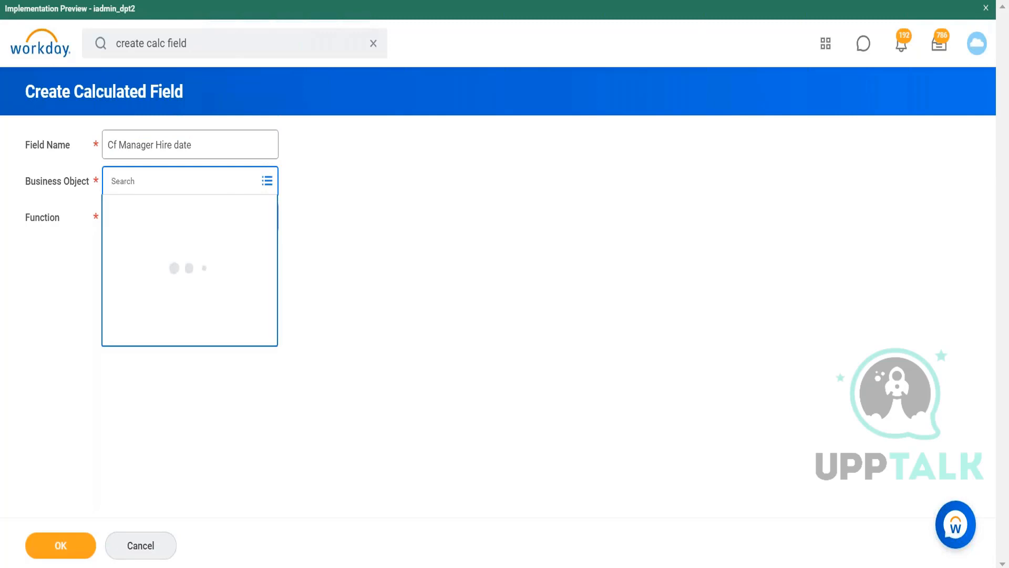
text(worker)
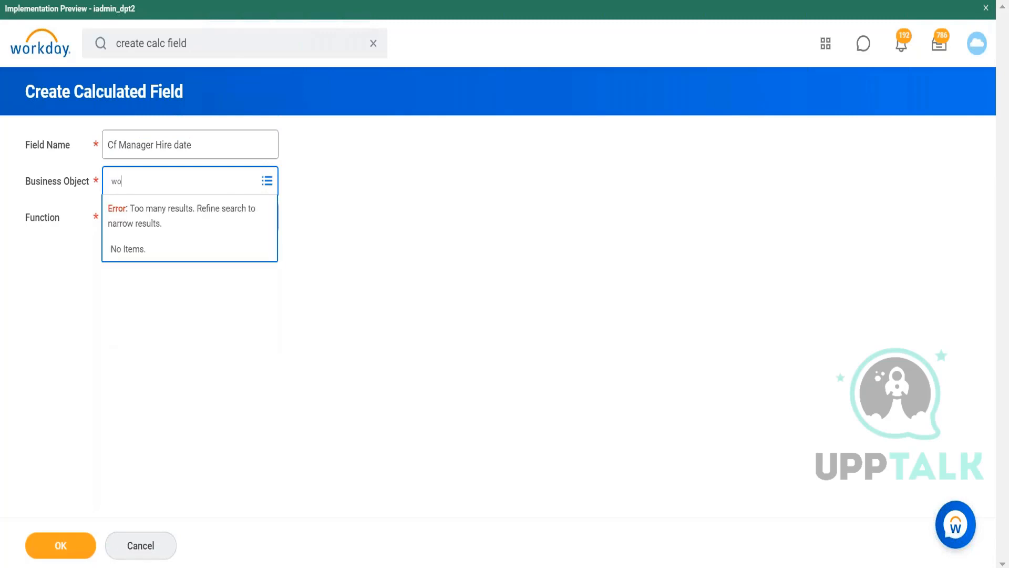
key(Return)
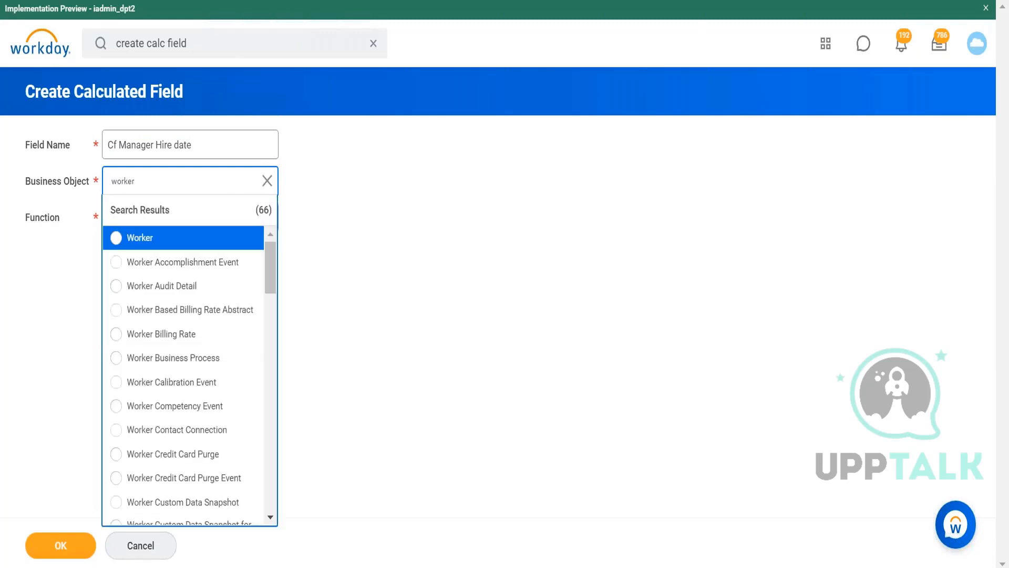
click(219, 242)
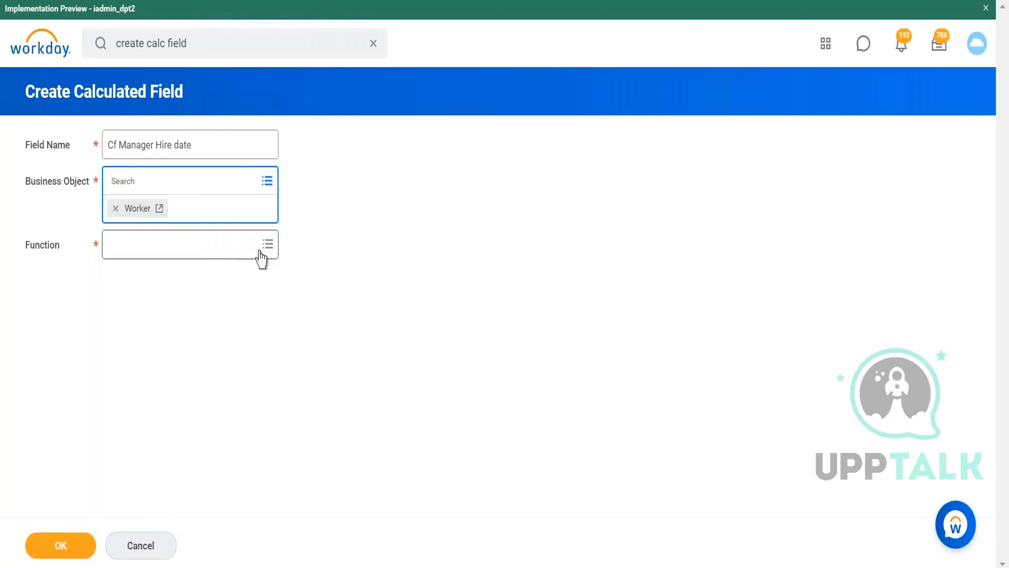
click(206, 217)
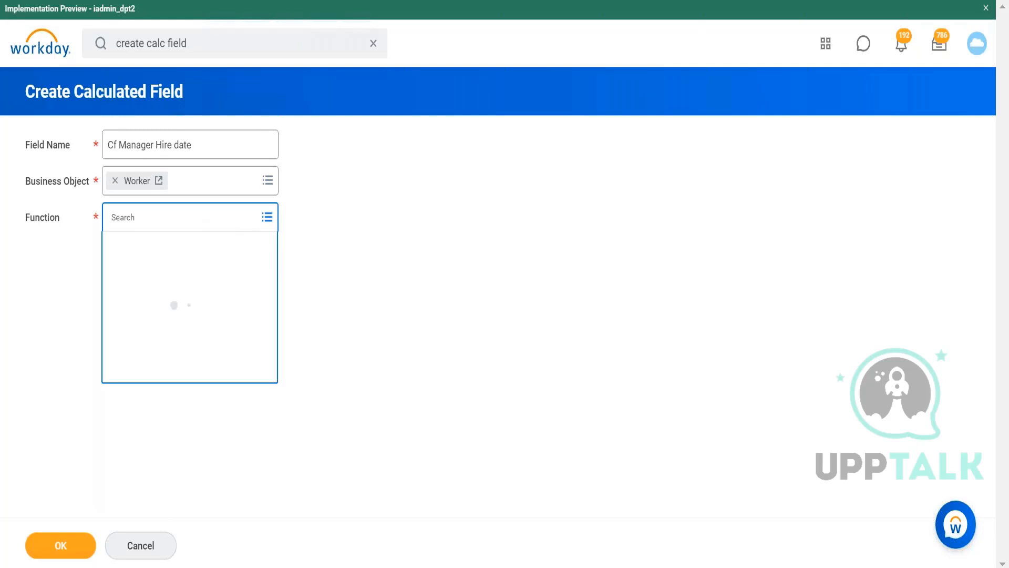
drag(271, 263, 261, 424)
click(218, 415)
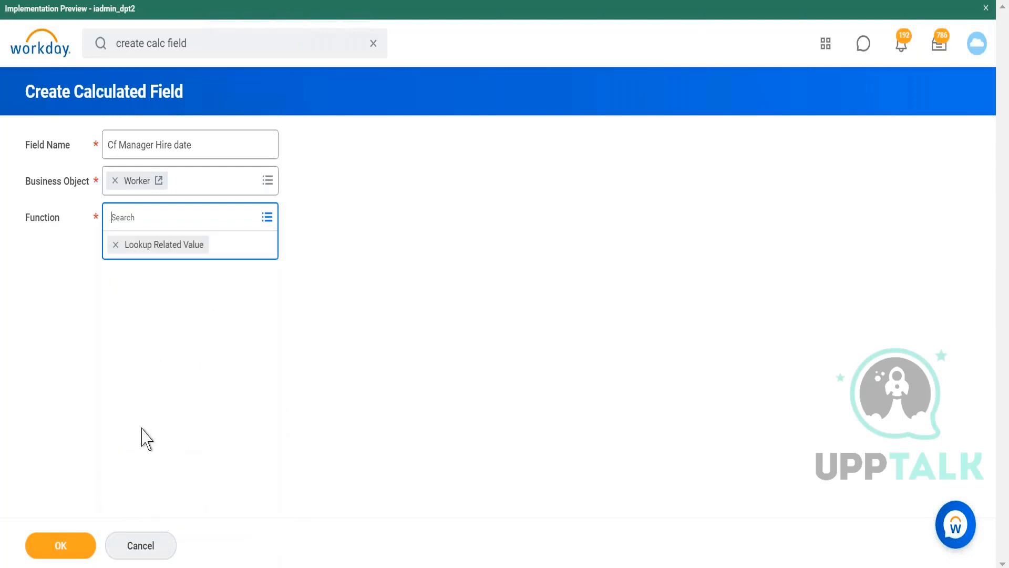
click(72, 546)
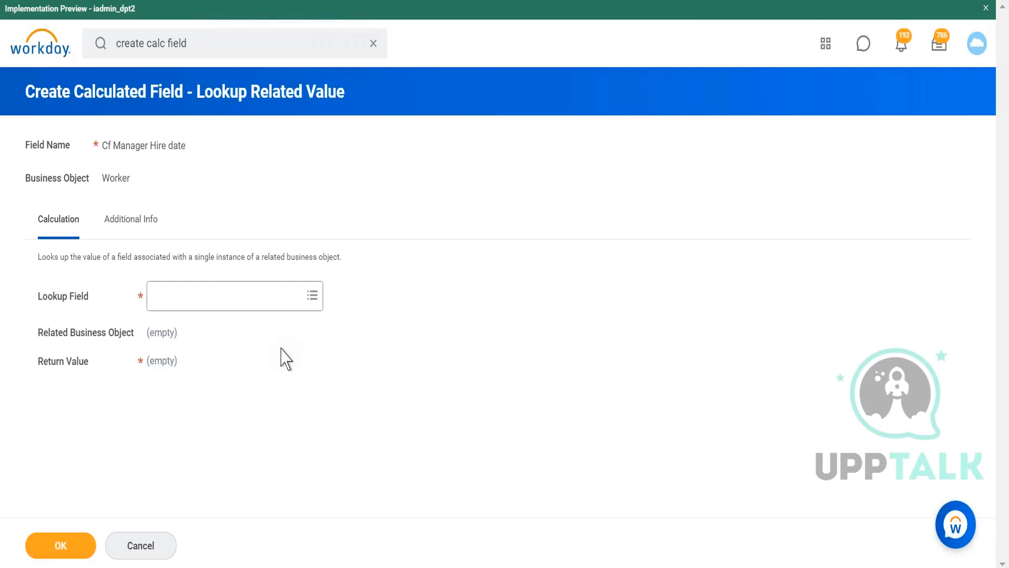
- Search the Lookup Field options for "manager", review the Manager - Level 01 details, and select that field
click(265, 296)
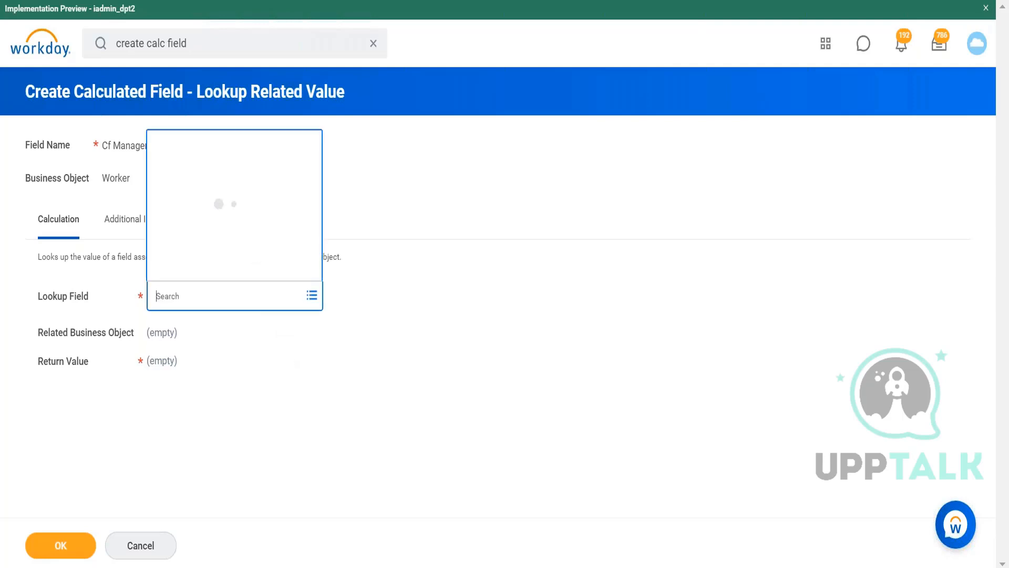
text(manager)
key(Return)
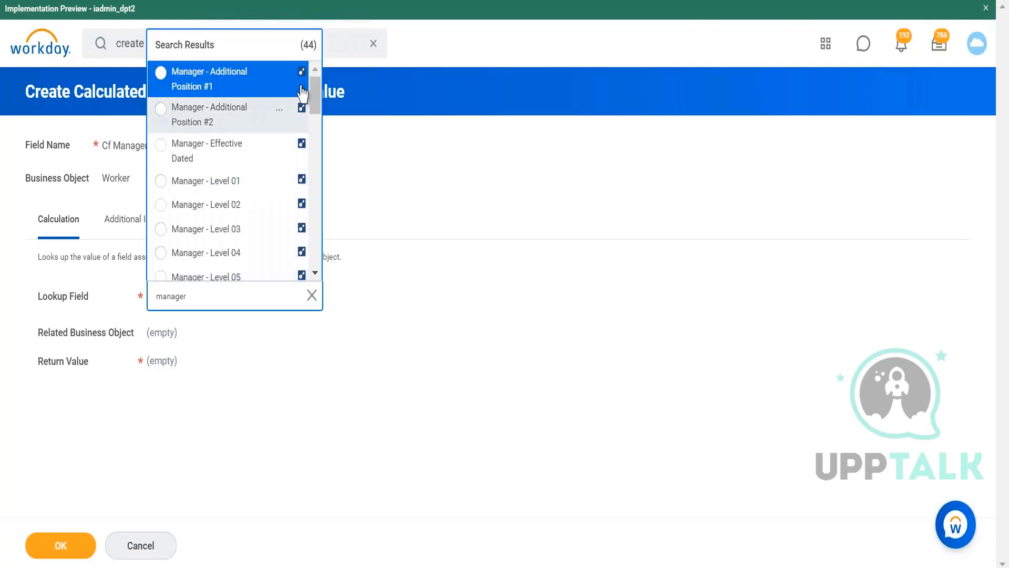
drag(315, 95, 312, 111)
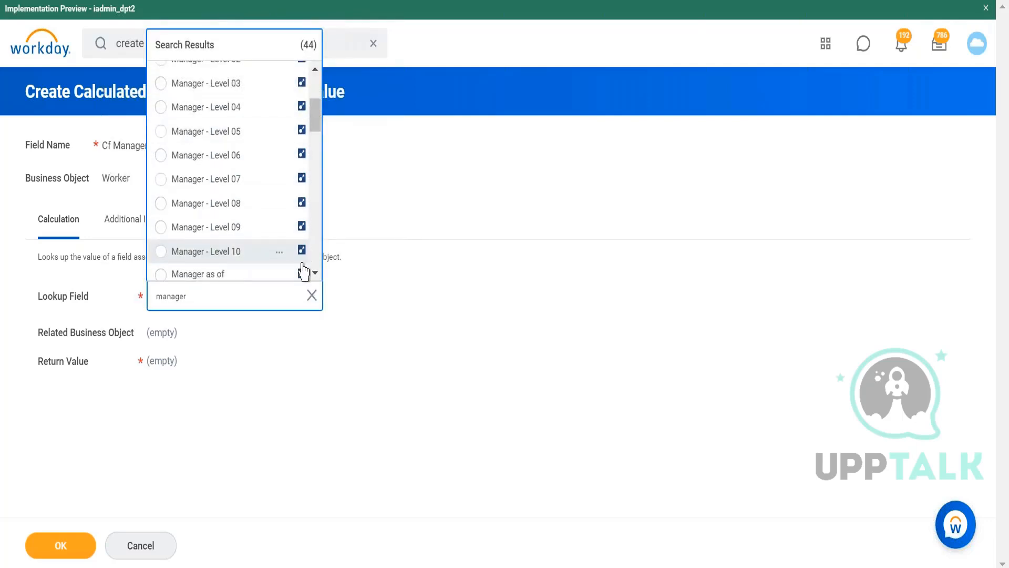
drag(315, 113, 320, 283)
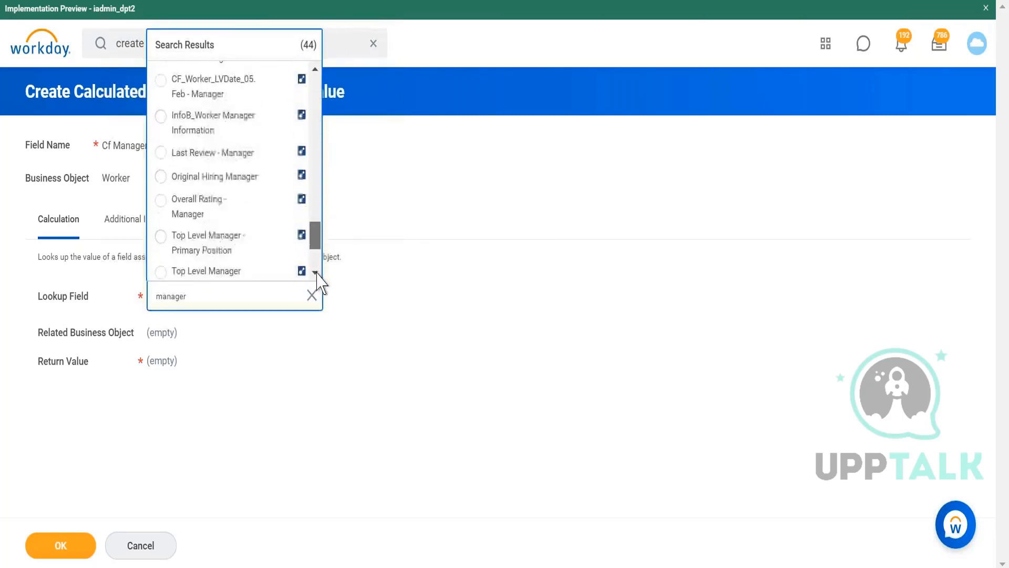
drag(318, 239, 320, 274)
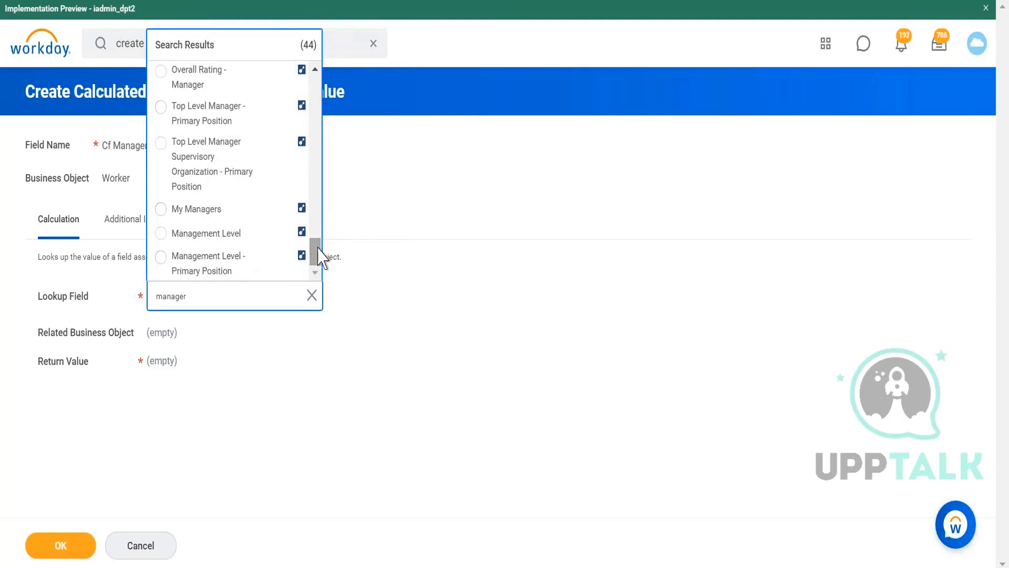
drag(314, 248, 314, 81)
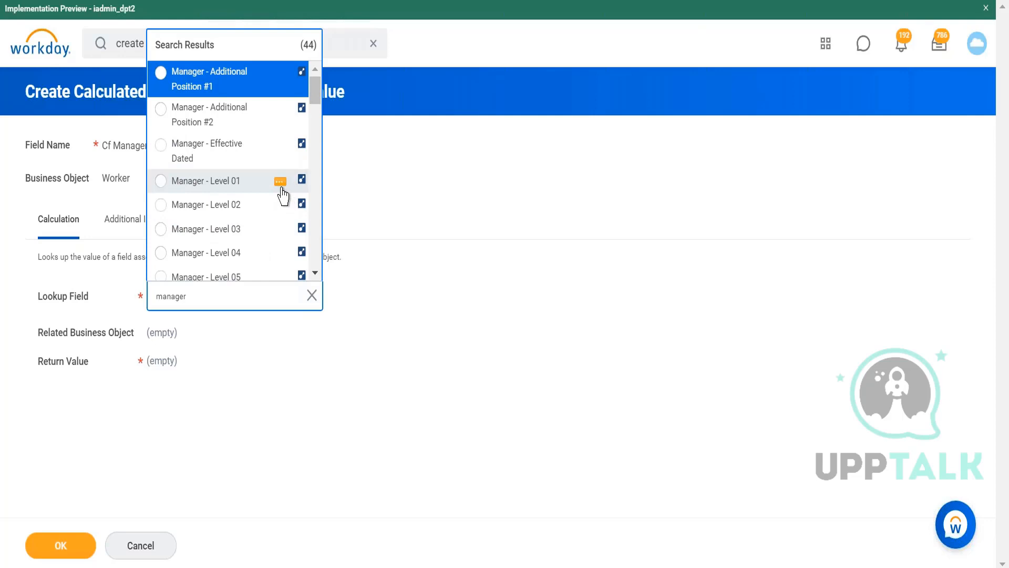
click(281, 184)
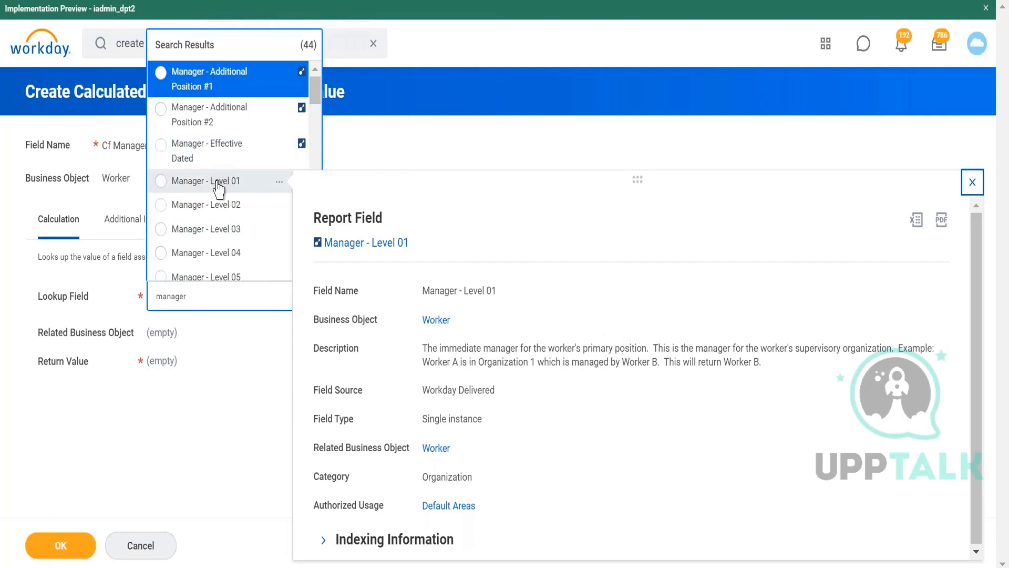
click(162, 181)
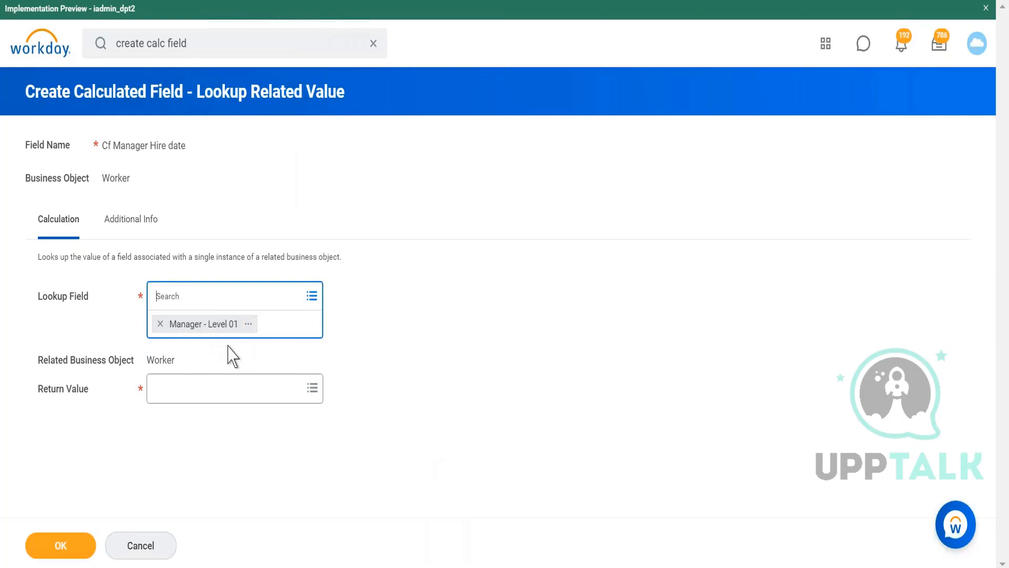
click(381, 339)
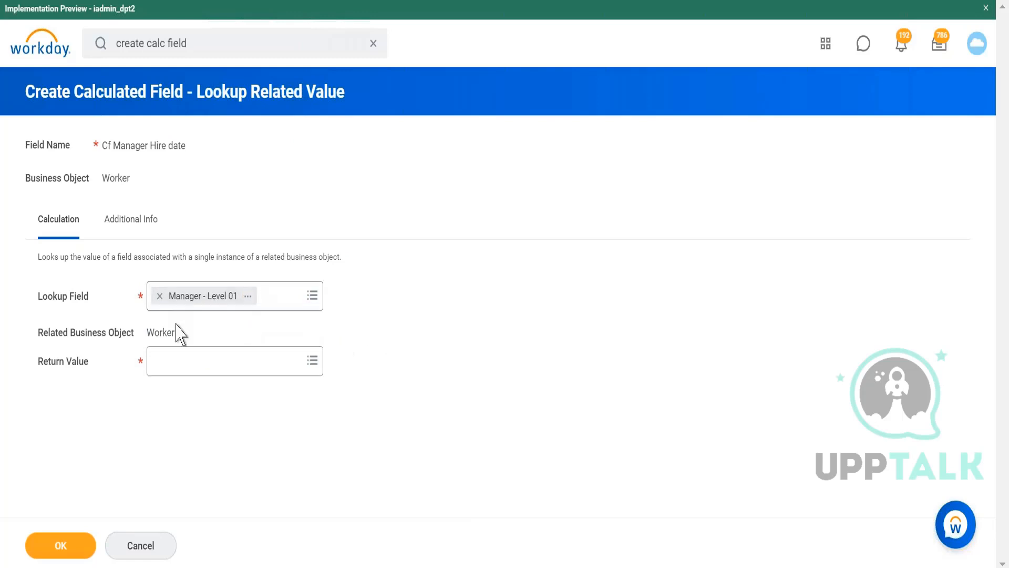
- Examine the report field details of the selected Manager - Level 01 lookup field
click(249, 297)
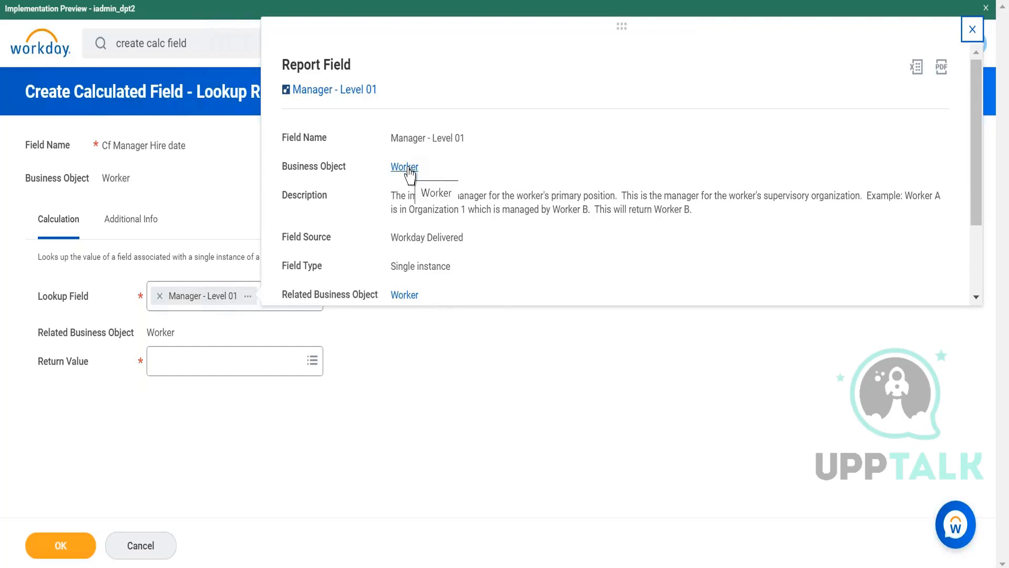
click(287, 369)
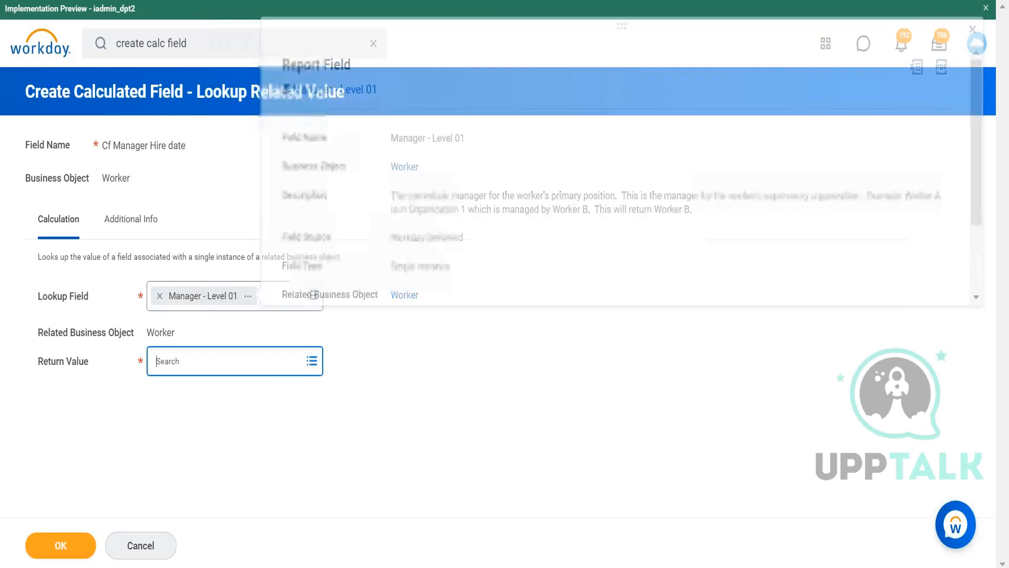
click(390, 349)
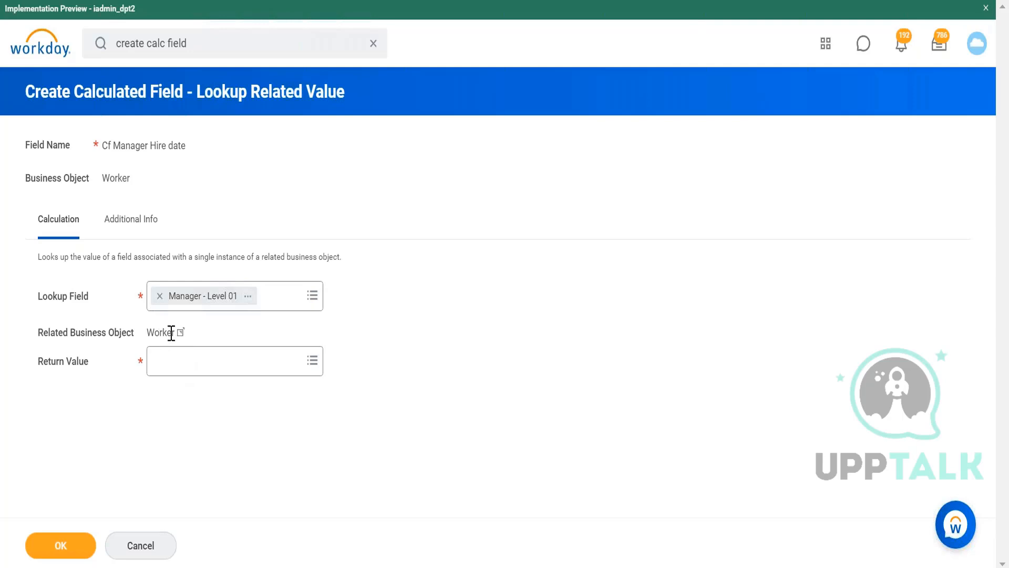
click(173, 361)
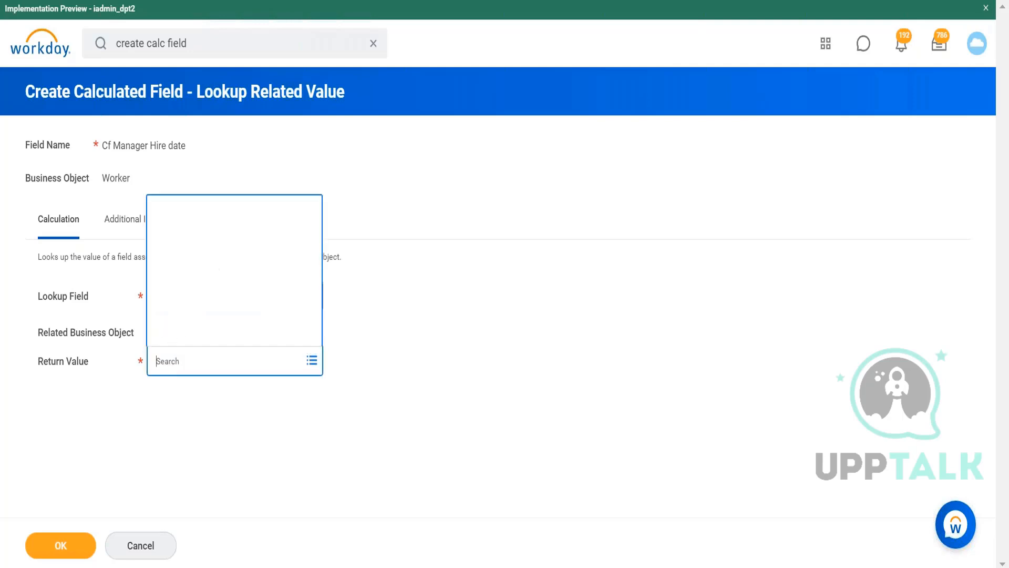
click(374, 366)
click(266, 364)
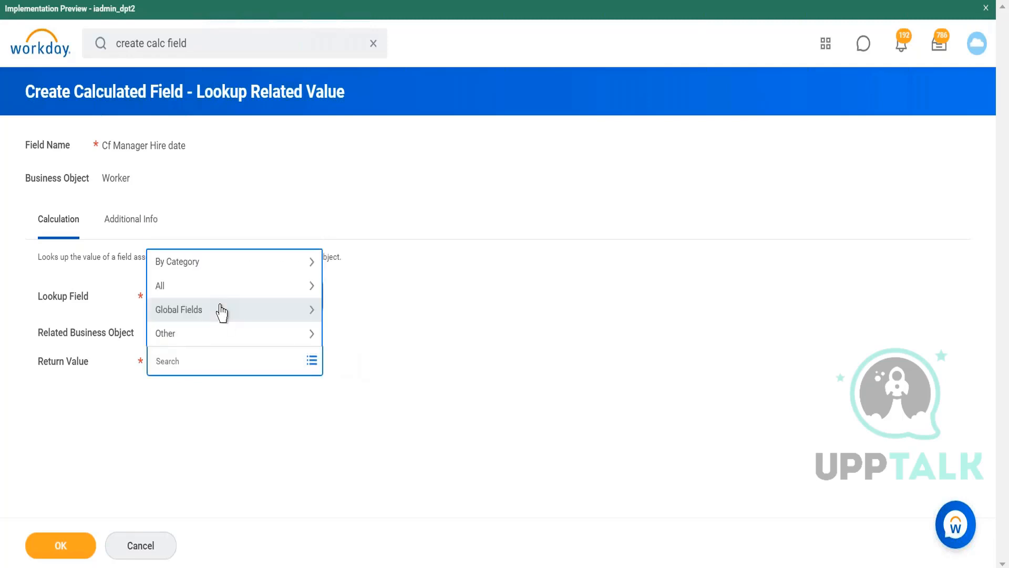
click(434, 338)
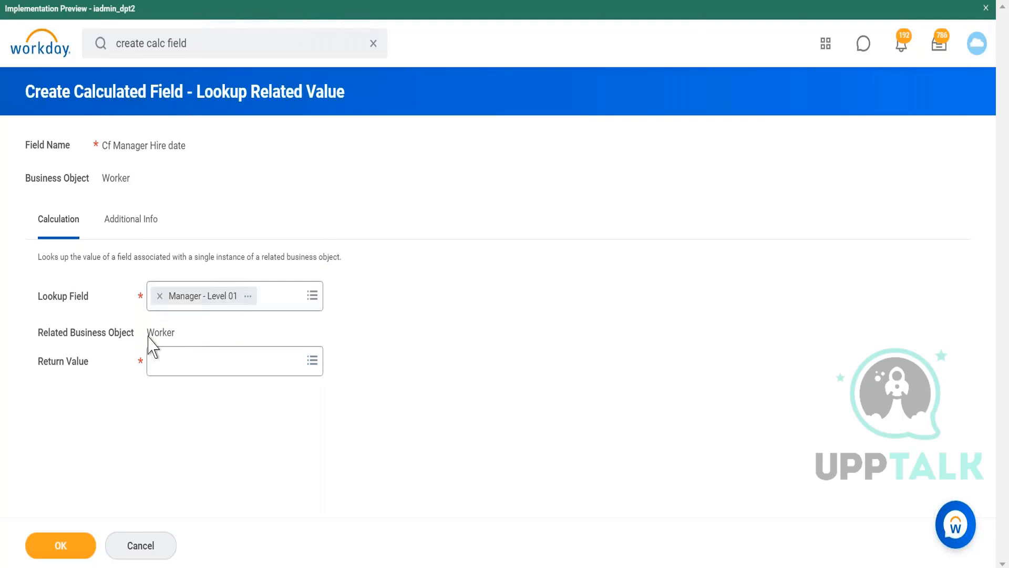
- Search the Return Value options for "hire date" and set the return value to Hire Date
click(194, 370)
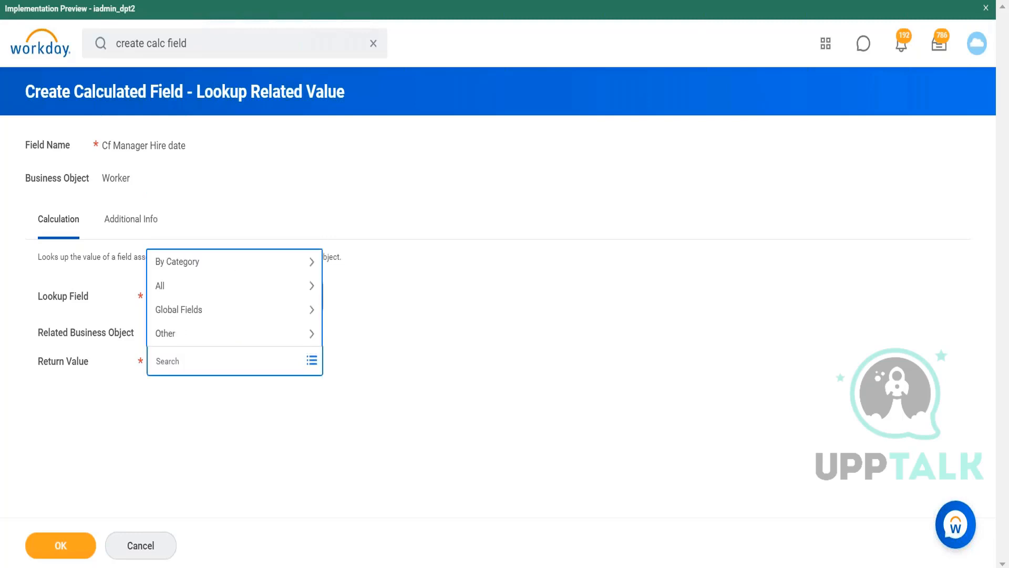
text(hire date)
key(Return)
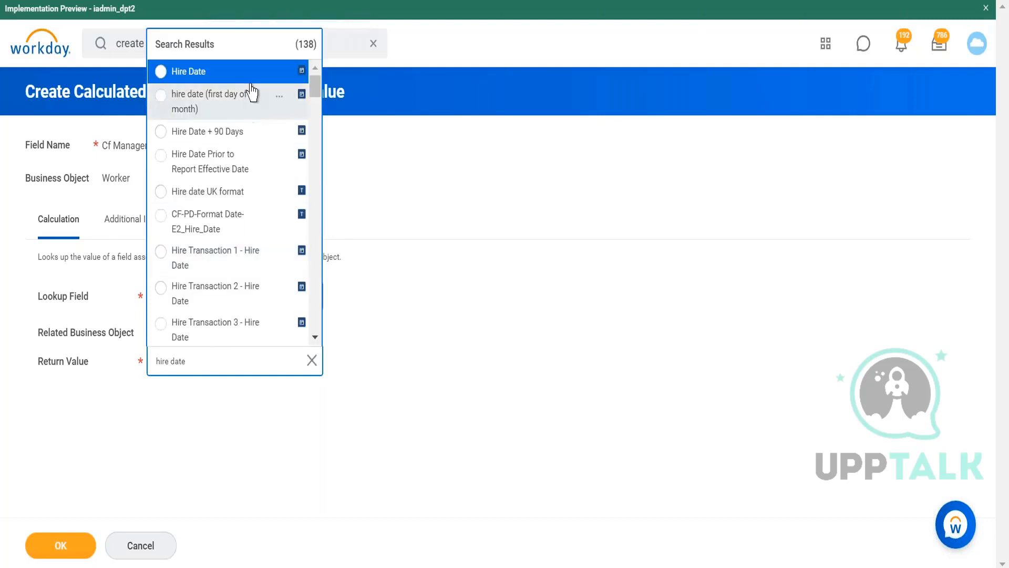
click(241, 76)
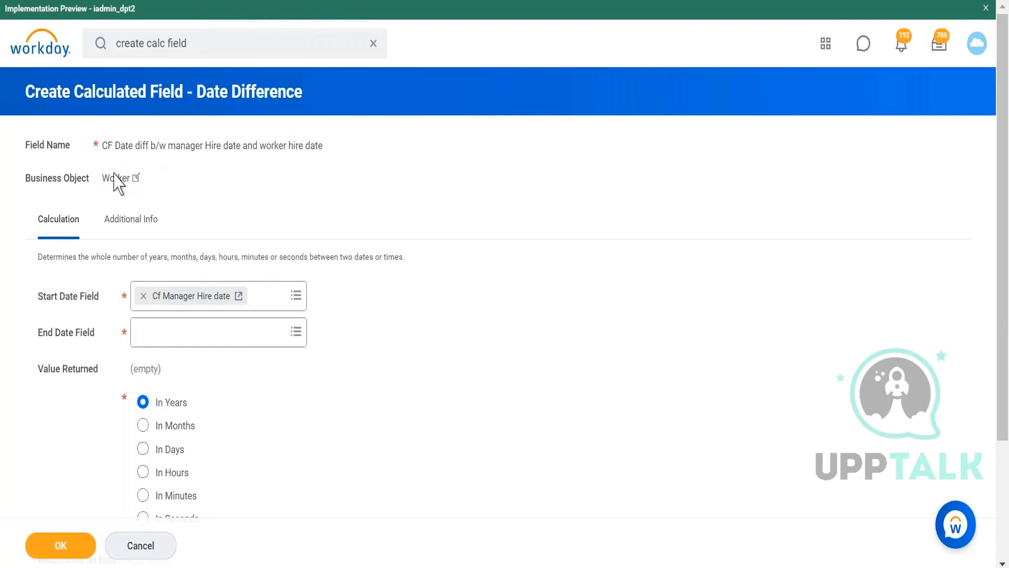
- Search the End Date Field options for "hire date" and examine the Hire Date report field details
click(190, 343)
text(hire date)
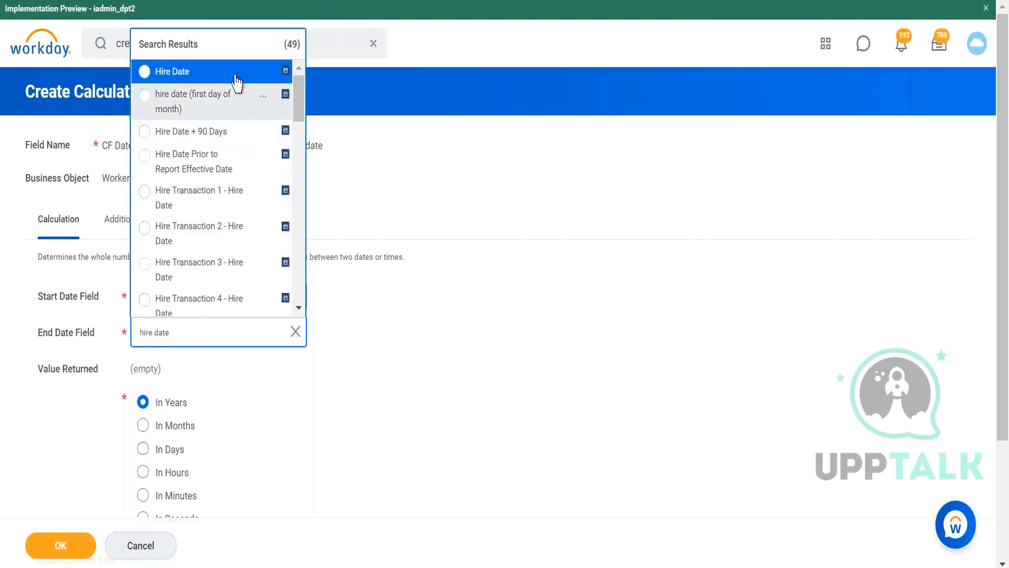
click(264, 74)
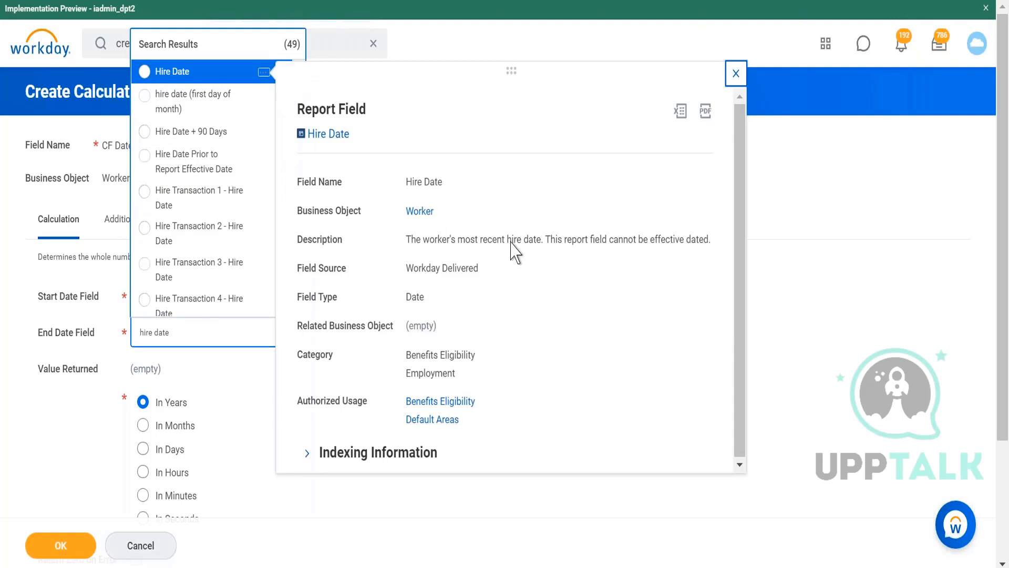
click(524, 499)
- Search the End Date Field options for "hire date" and set the end date to Hire Date
key(BackSpace)
key(BackSpace)
key(BackSpace)
key(BackSpace)
text(date)
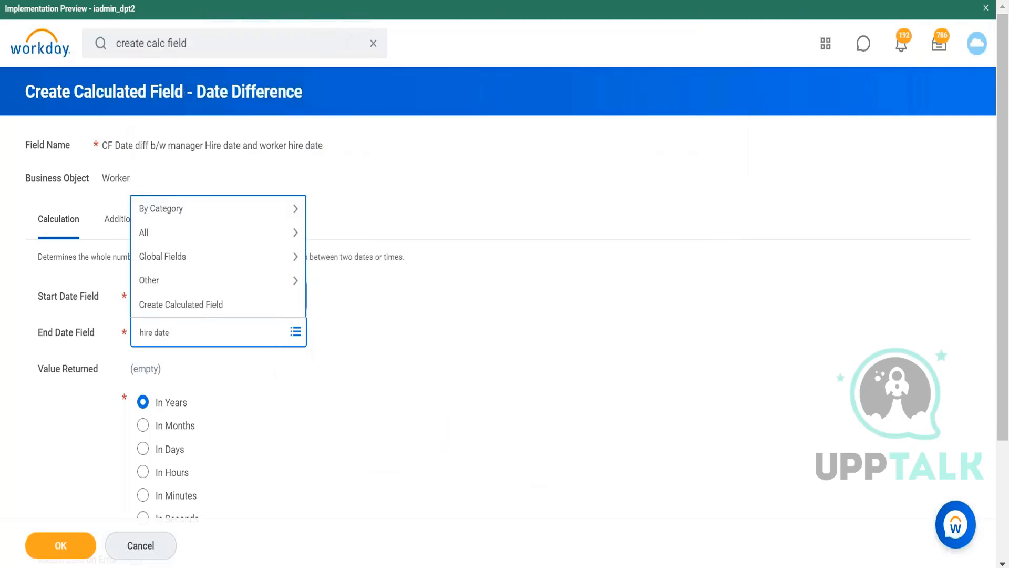
key(Return)
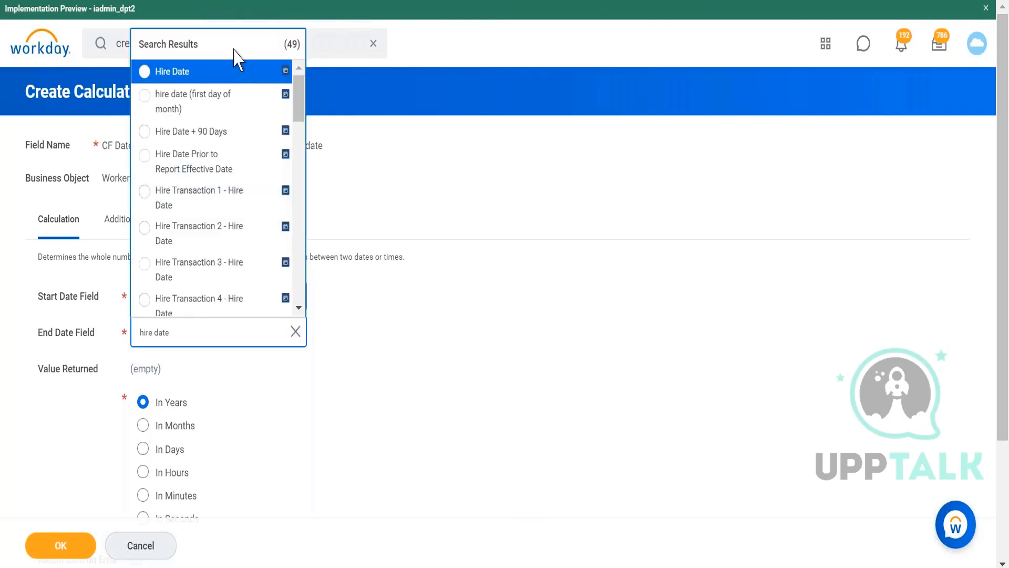
click(230, 72)
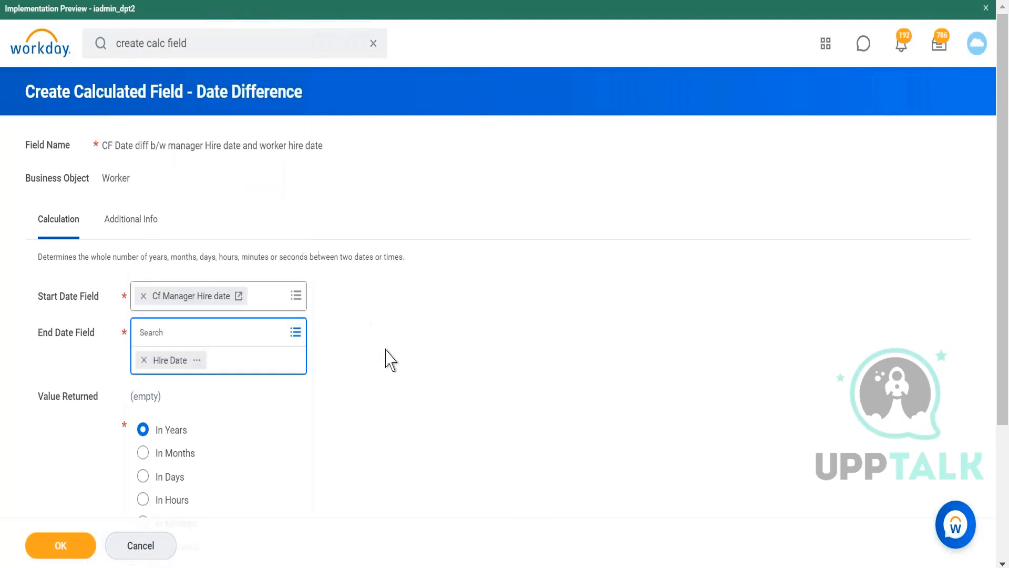
- Set the value returned to In Months, enable Return Zero on Error, and save the date difference calculated field
scroll(390, 360, down, 1)
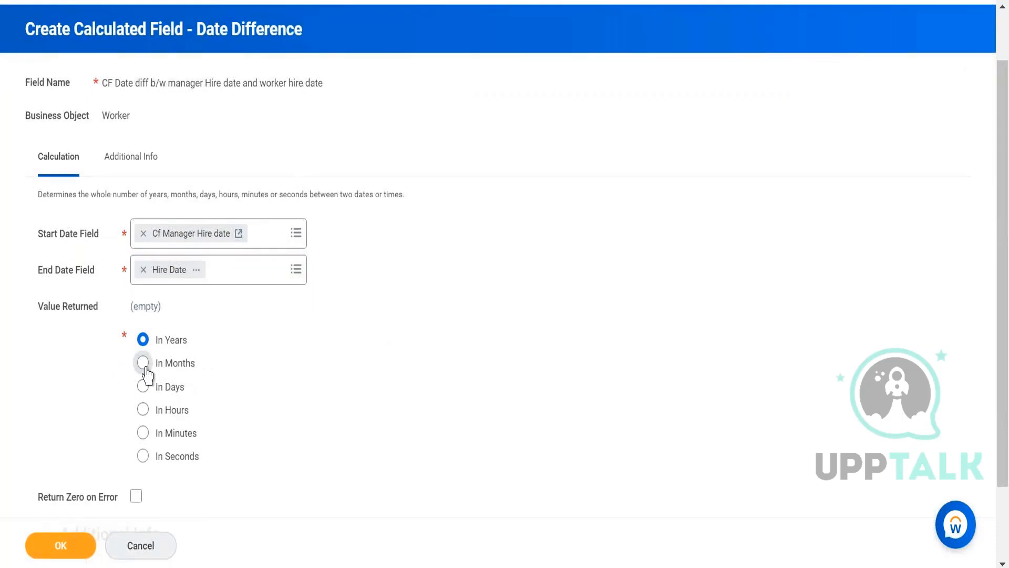
click(143, 362)
click(136, 497)
click(76, 547)
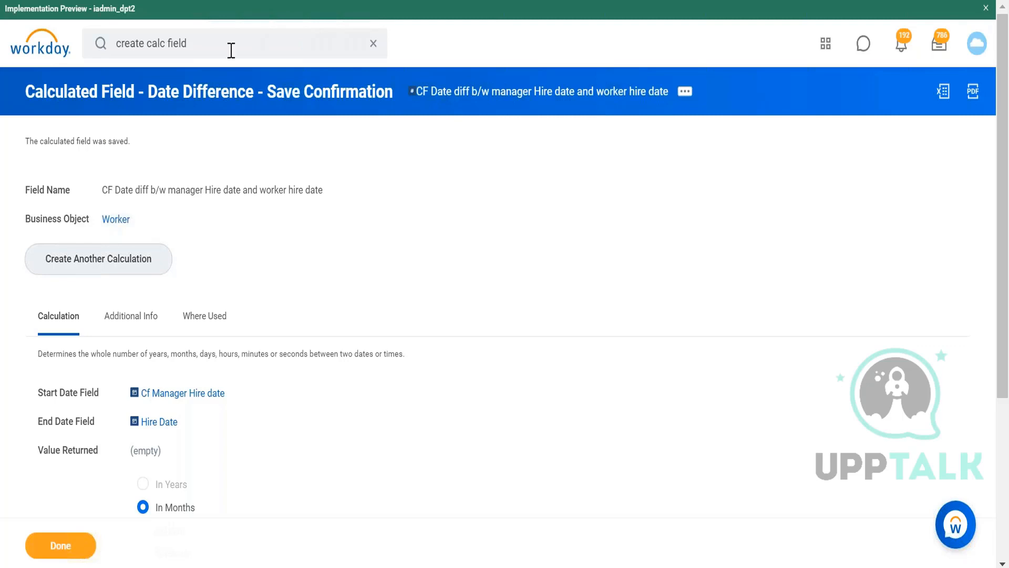
- Search for "create calc field" and open the Create Calculated Field task
click(235, 43)
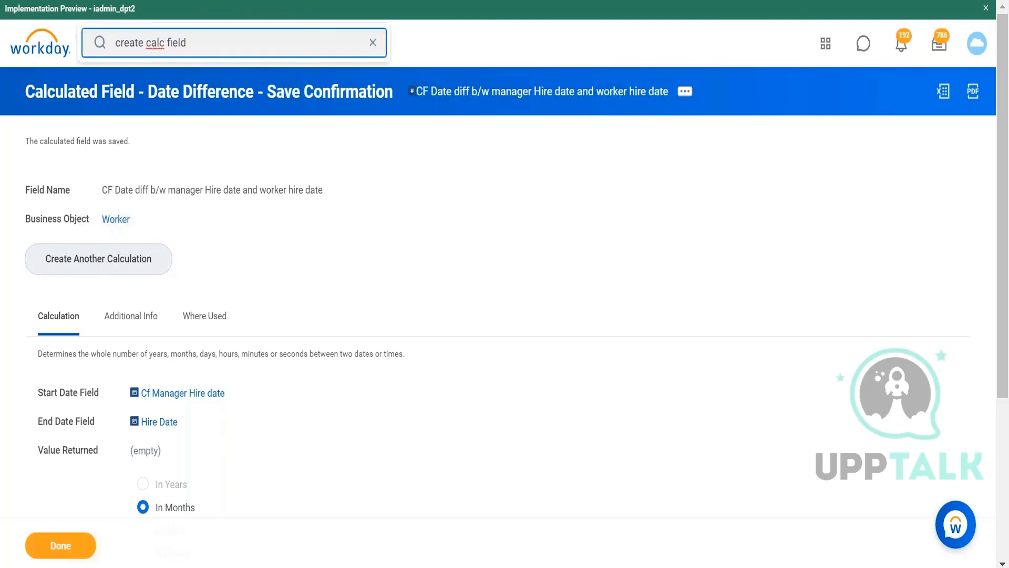
key(Return)
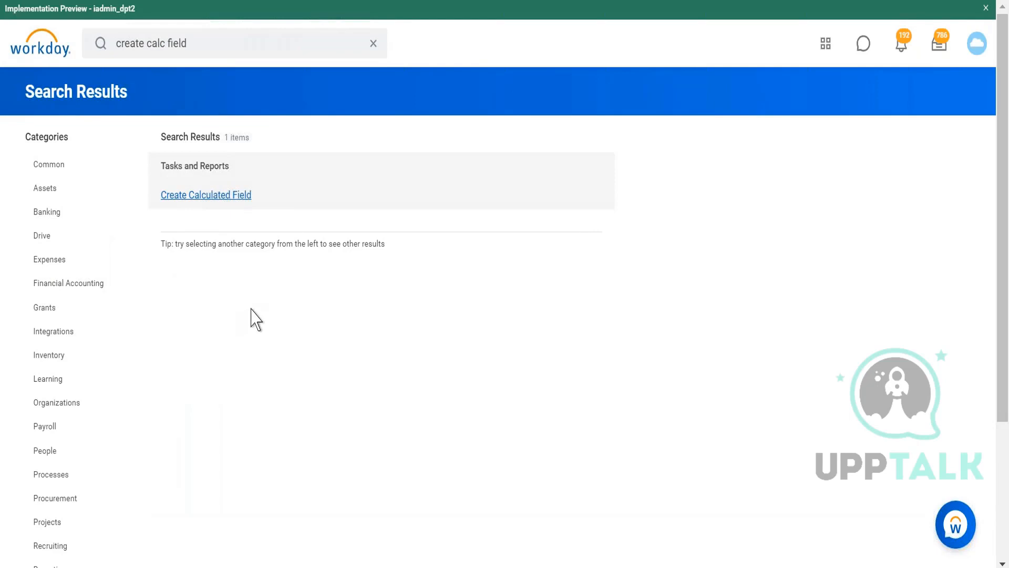
click(227, 195)
- Name the new calculated field "CF ESI Dependent is spouse"
click(189, 153)
text(CF ESI)
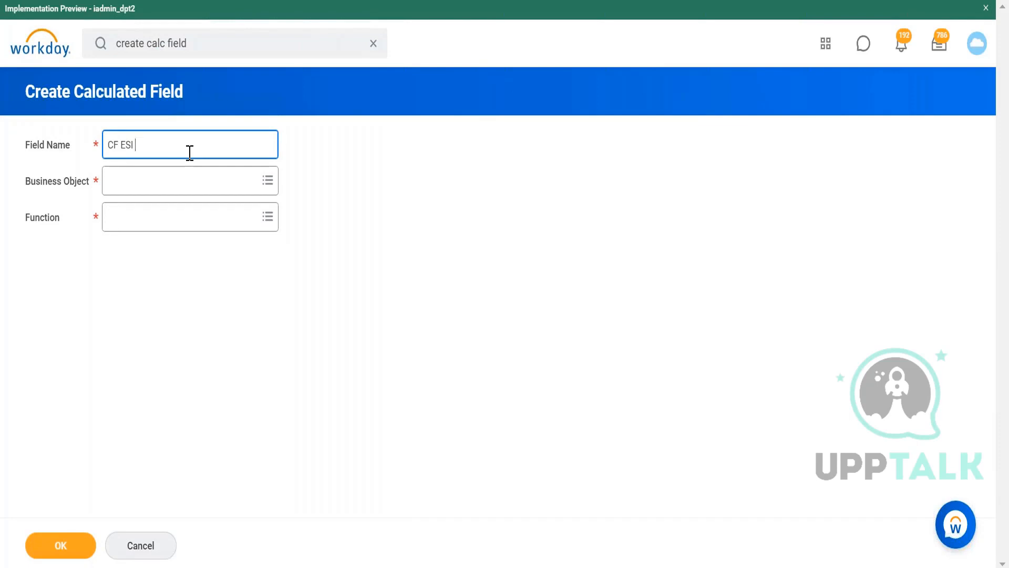
text( De)
text(pendent is se)
text(ouse)
click(143, 145)
text(e)
- Search the business objects for "worker" and set the Business Object to Worker
click(158, 191)
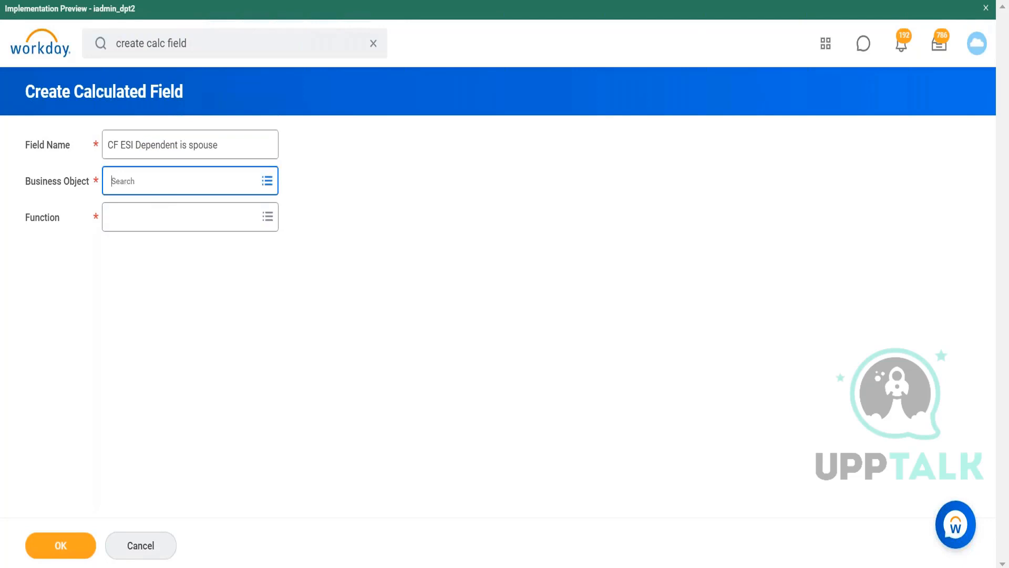
text(worker)
key(Return)
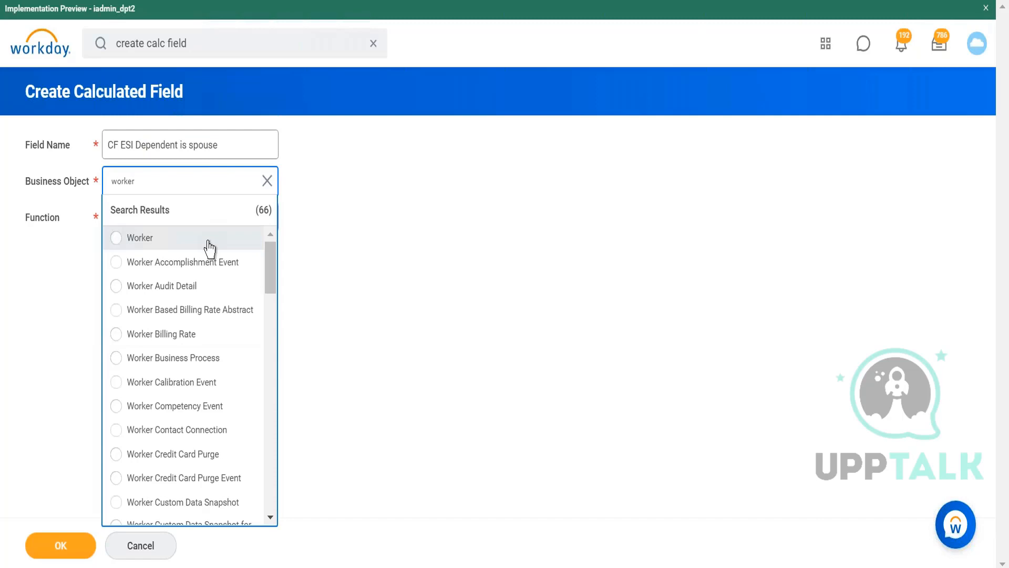
click(209, 247)
- Choose Extract Single Instance as the function and continue to the calculation setup
click(244, 247)
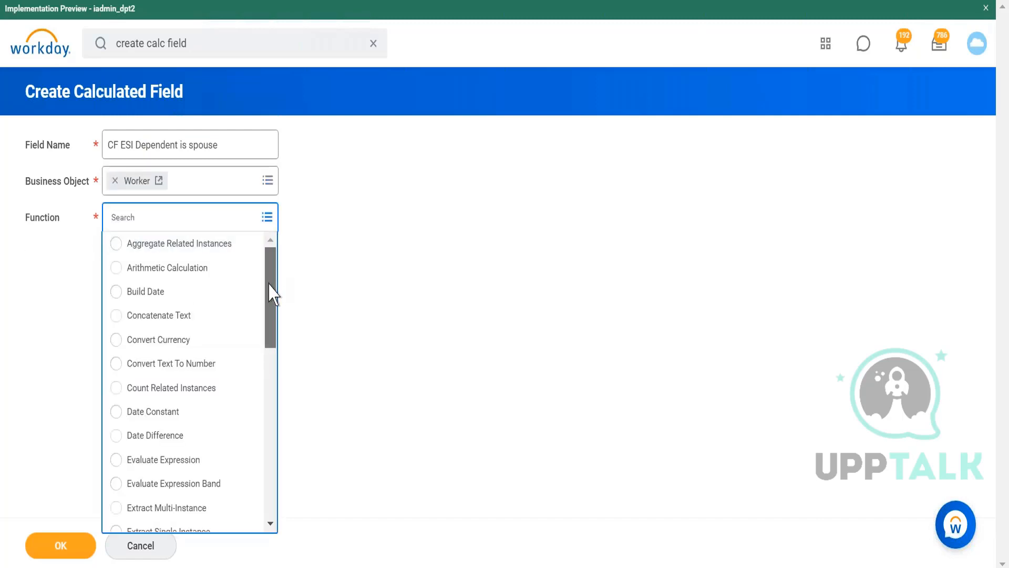
drag(272, 284, 270, 316)
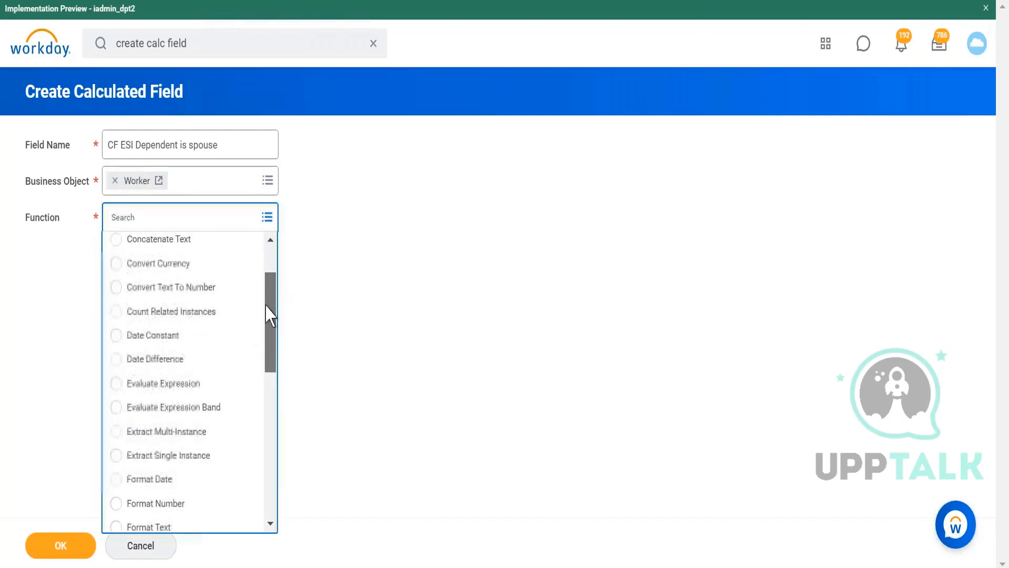
click(183, 461)
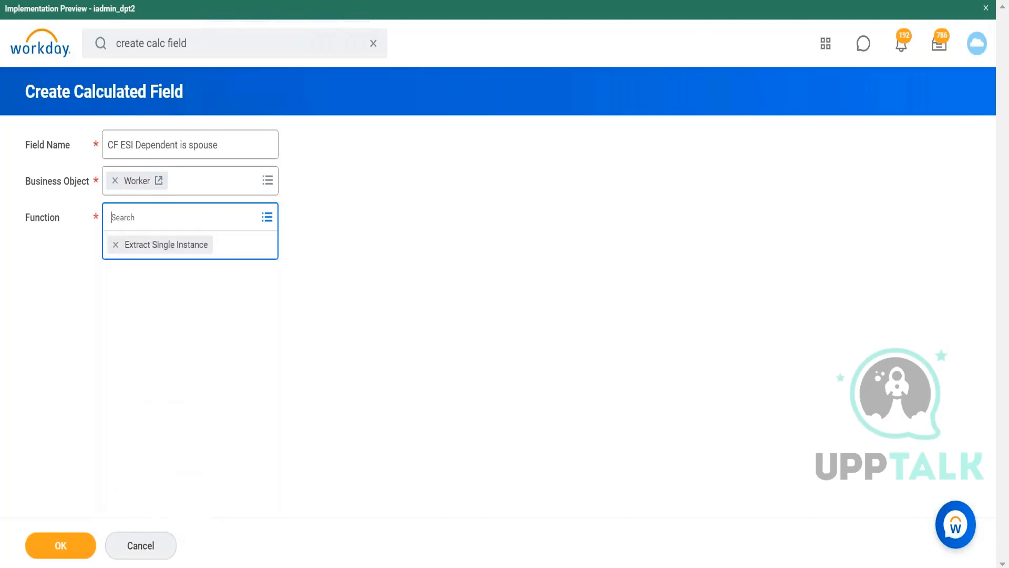
click(64, 555)
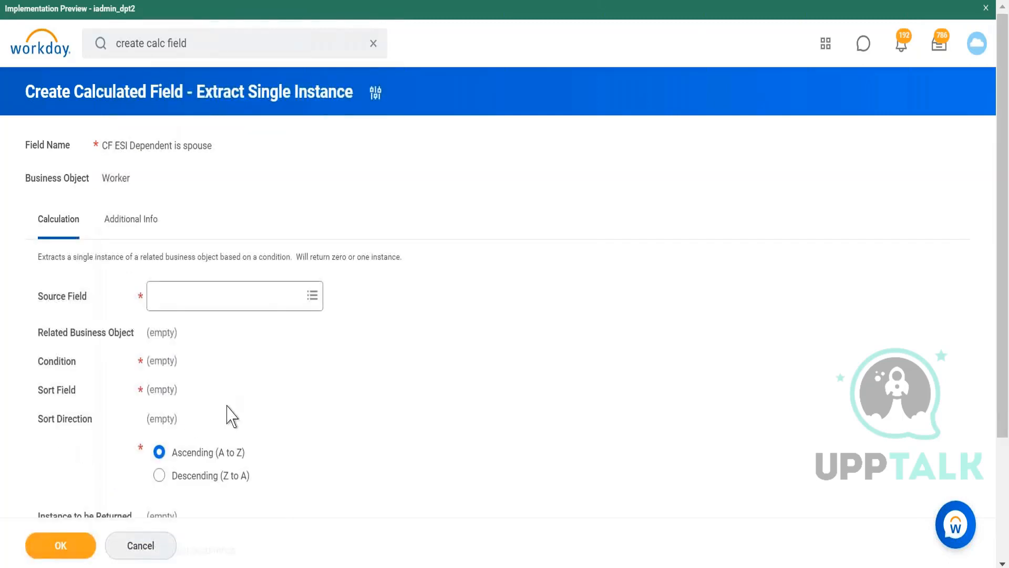
- Search the Source Field options for "dependent" and set the source field to Dependents
click(272, 299)
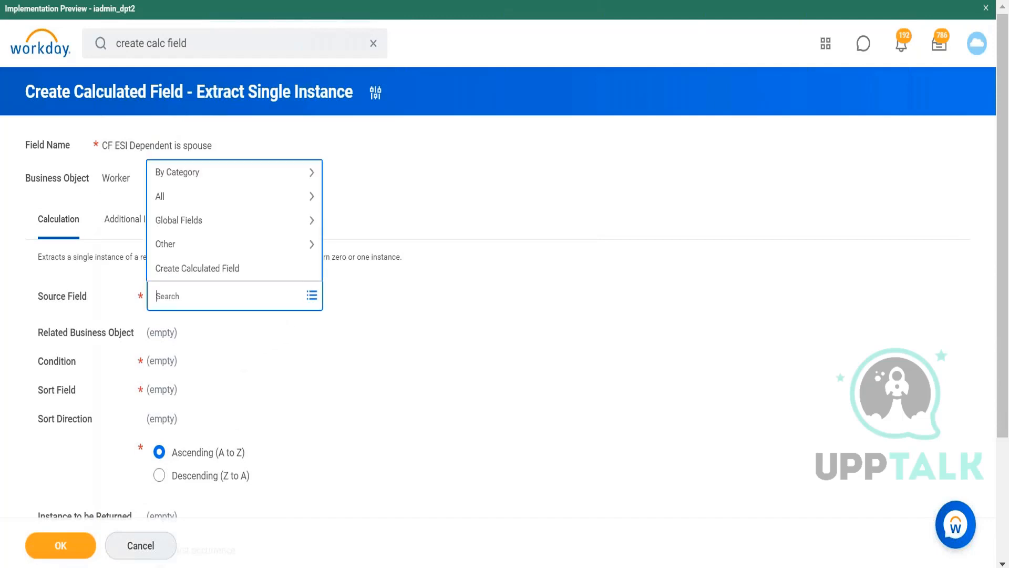
text(dependent)
key(Return)
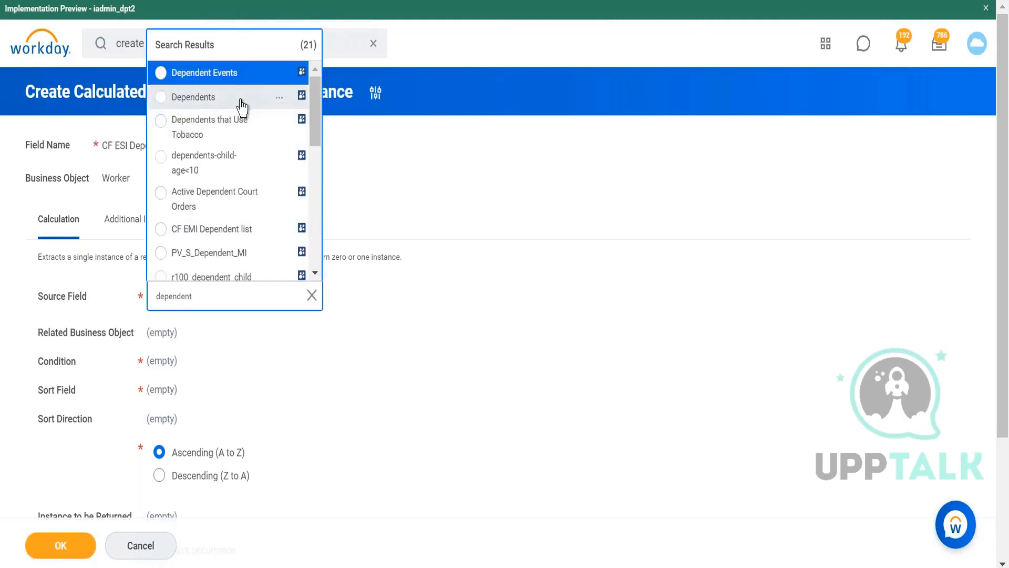
click(242, 100)
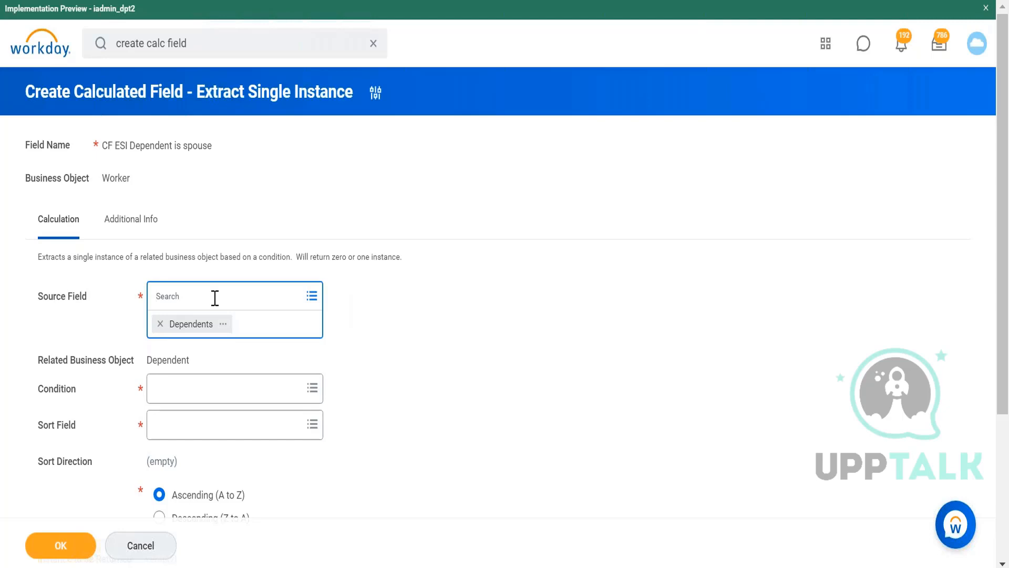
- Examine the report field details of the selected Dependents source field
click(312, 296)
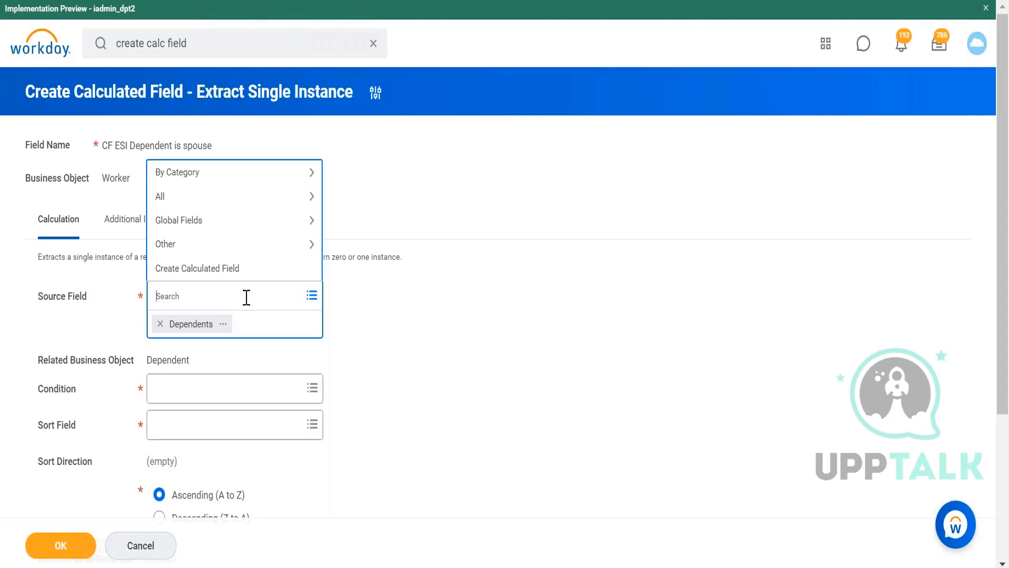
click(224, 324)
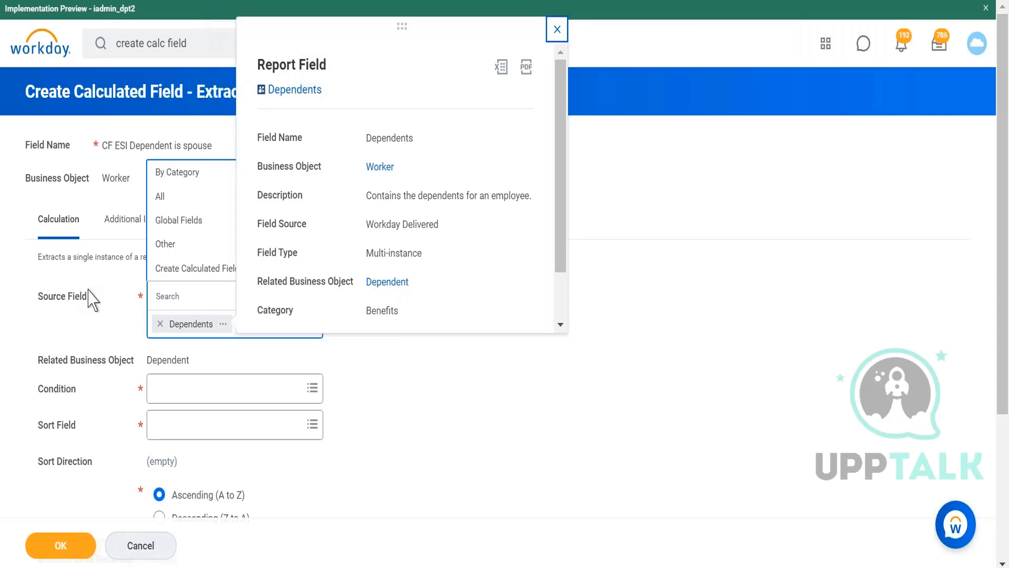
click(451, 305)
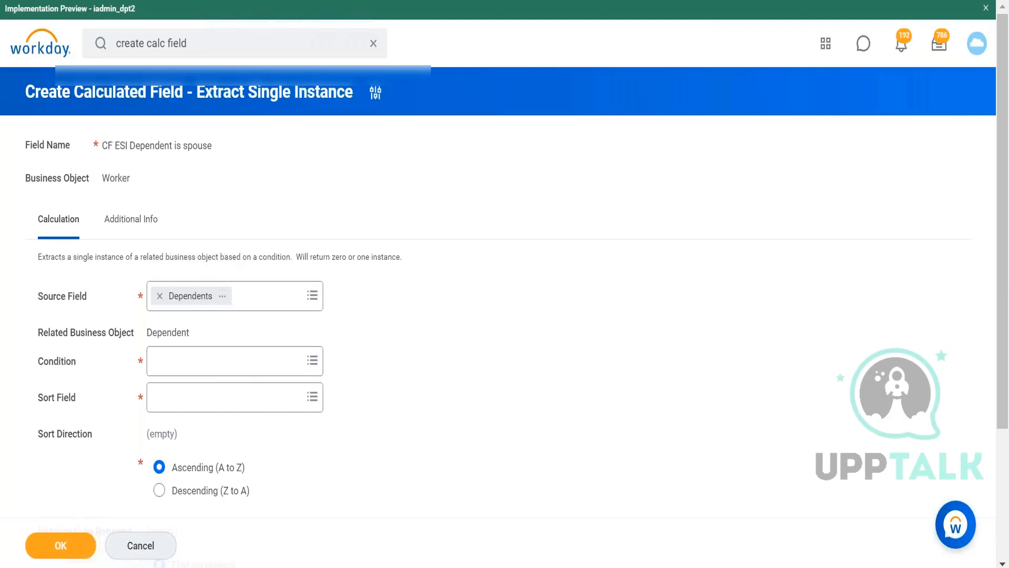
- Switch to the Notepad++ notes and add the heading "Worker Dependent" on line 28
key(alt+Tab)
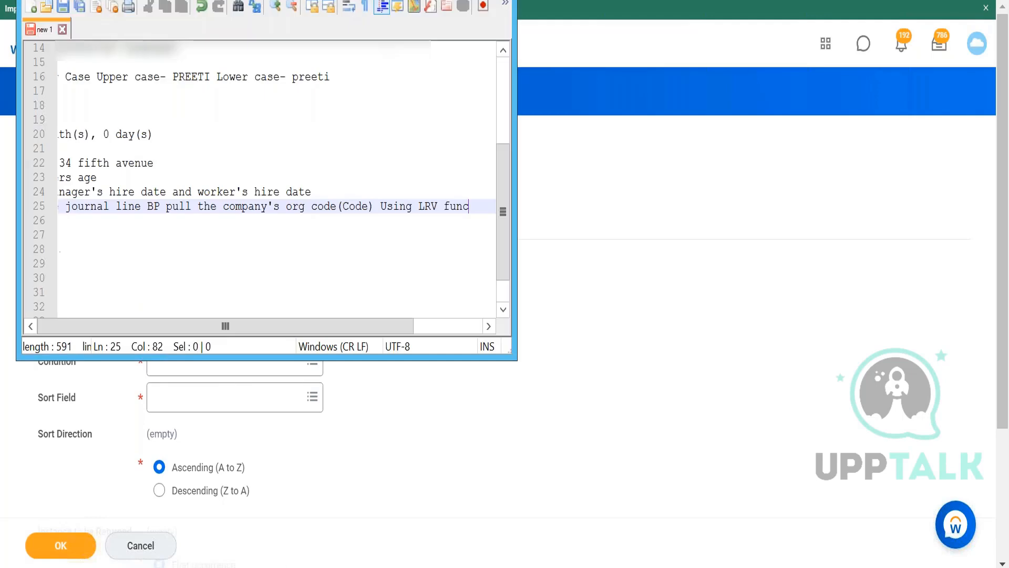
click(85, 246)
drag(503, 252, 506, 308)
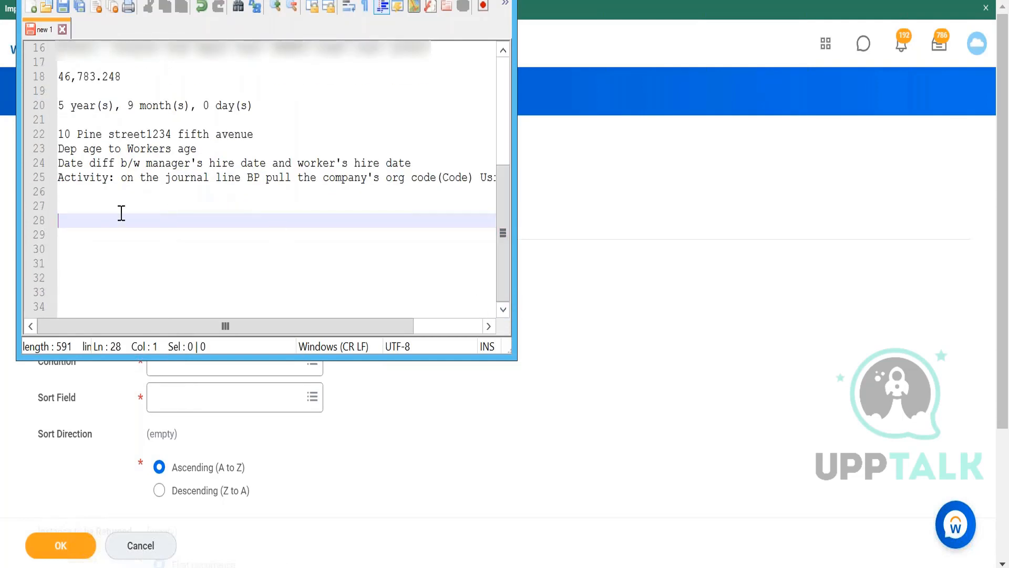
text(Worke)
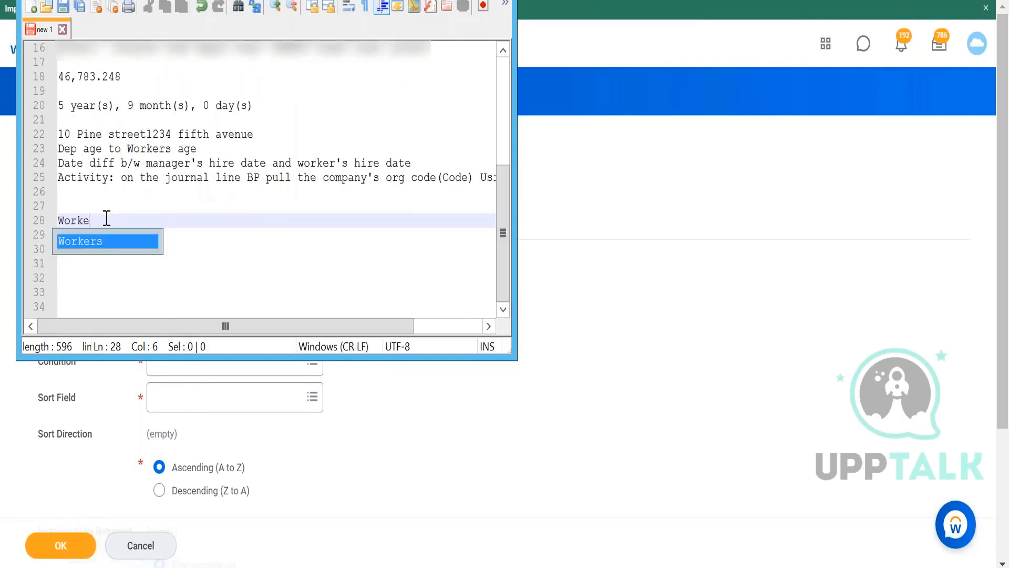
text(r Depended)
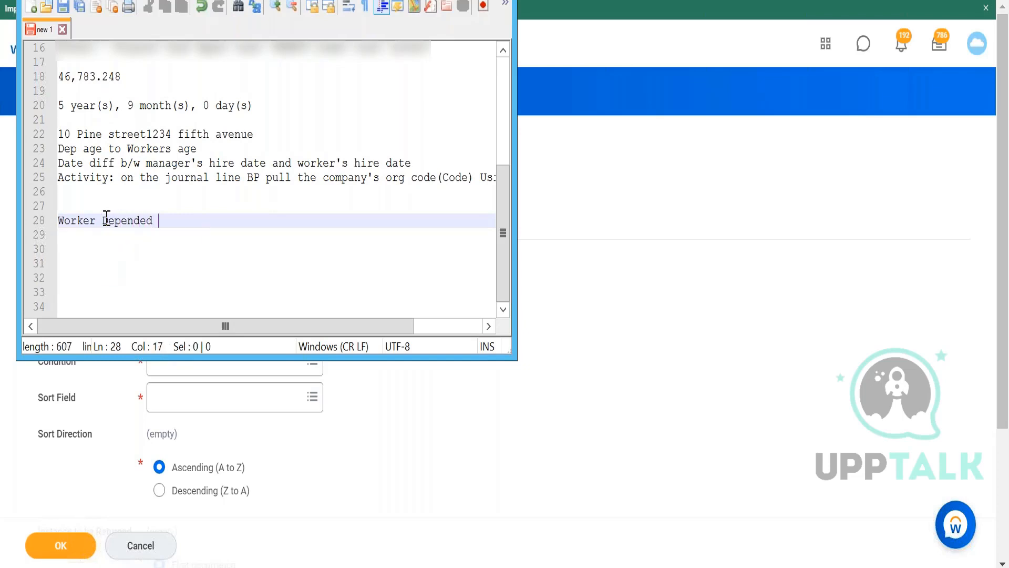
key(BackSpace)
key(BackSpace)
text(nt)
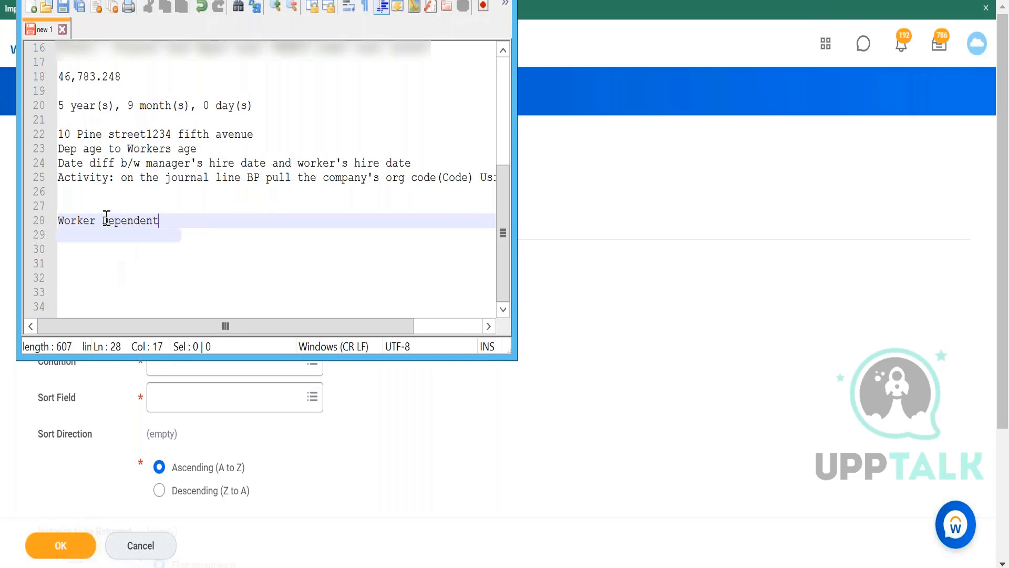
key(Return)
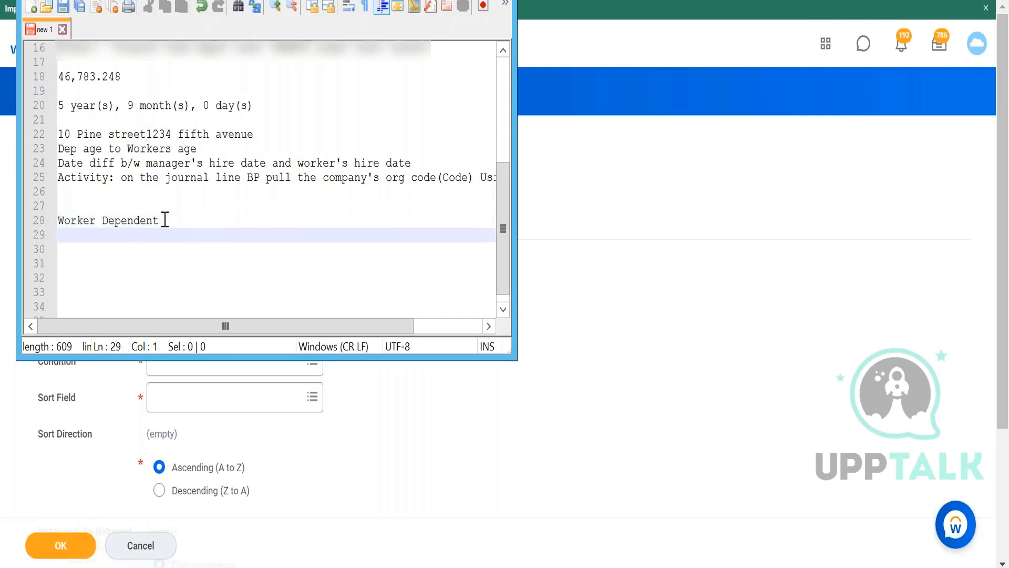
- Fill line 29 below the heading with a sample worker's name and the dependent ABC
key(ctrl+v)
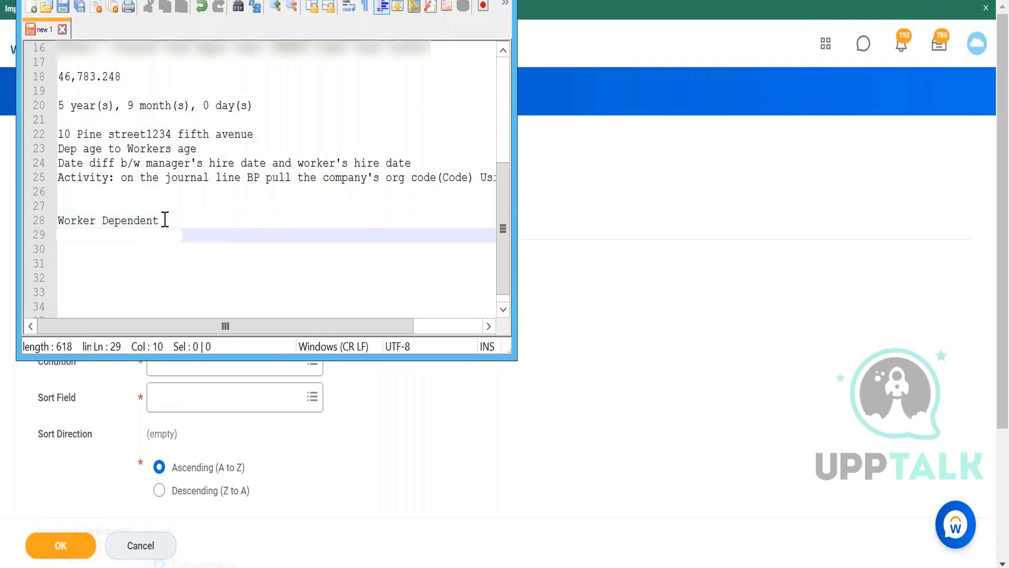
text(ABC)
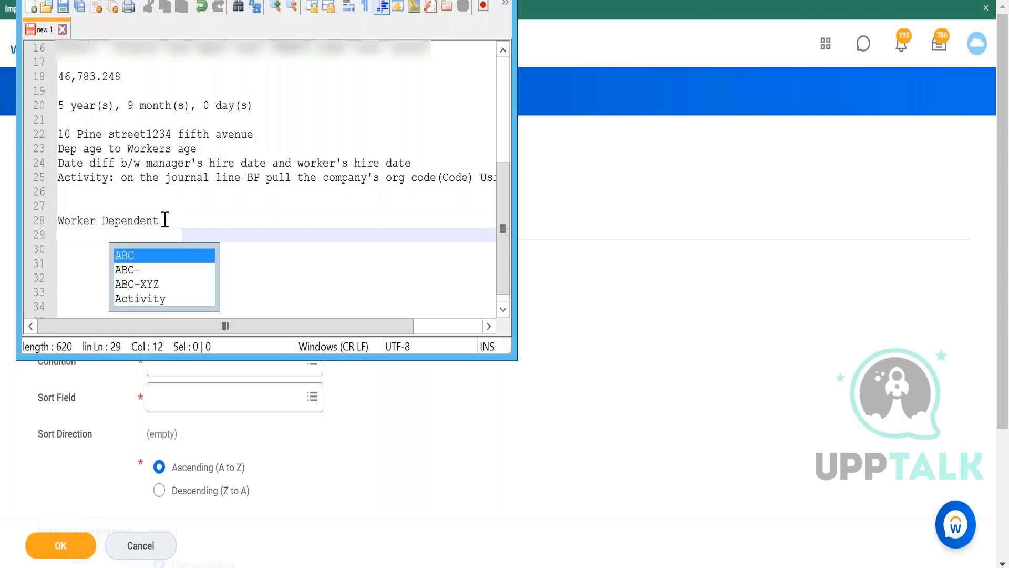
key(Escape)
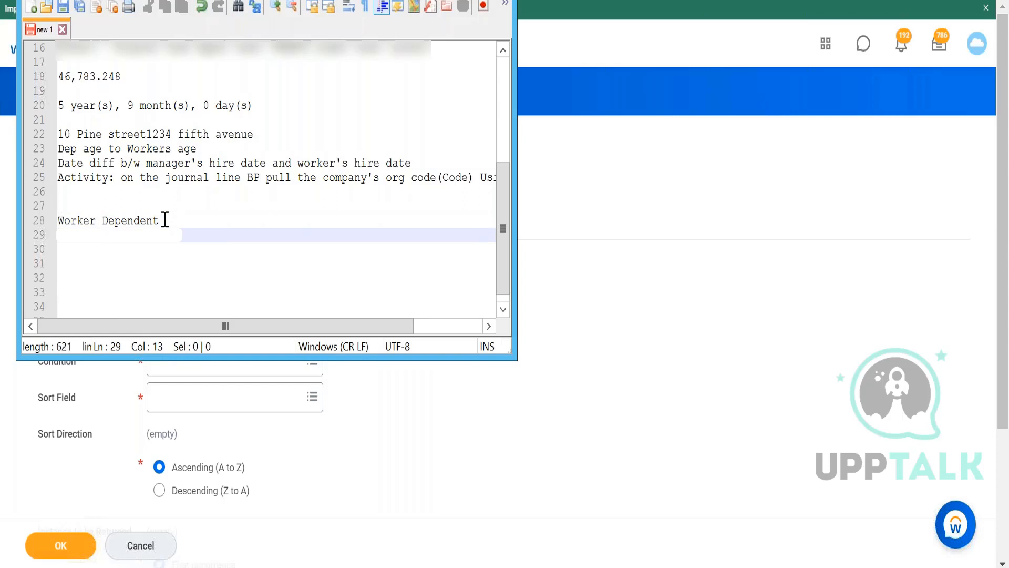
- Add a second dependent XYZ and a third entry Husband on separate lines, and select ABC
key(Return)
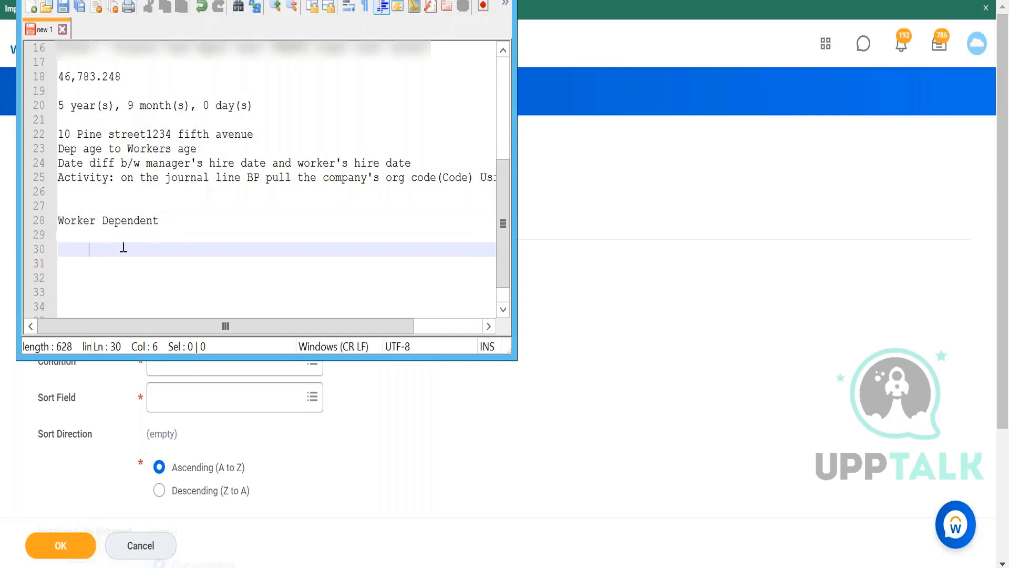
key(BackSpace)
text(XY)
key(BackSpace)
text(YZ)
key(Return)
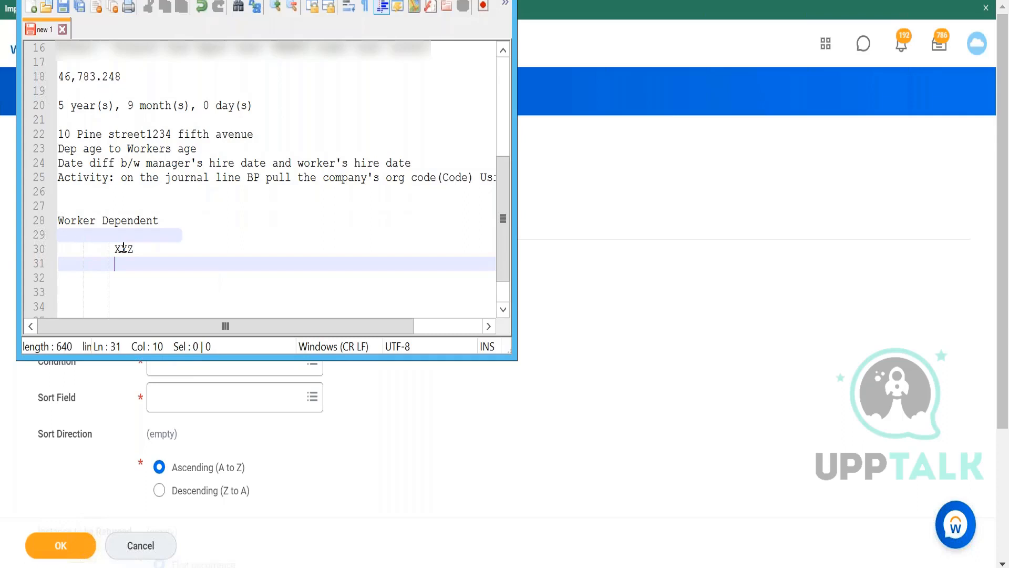
text(Husband)
drag(114, 226, 137, 226)
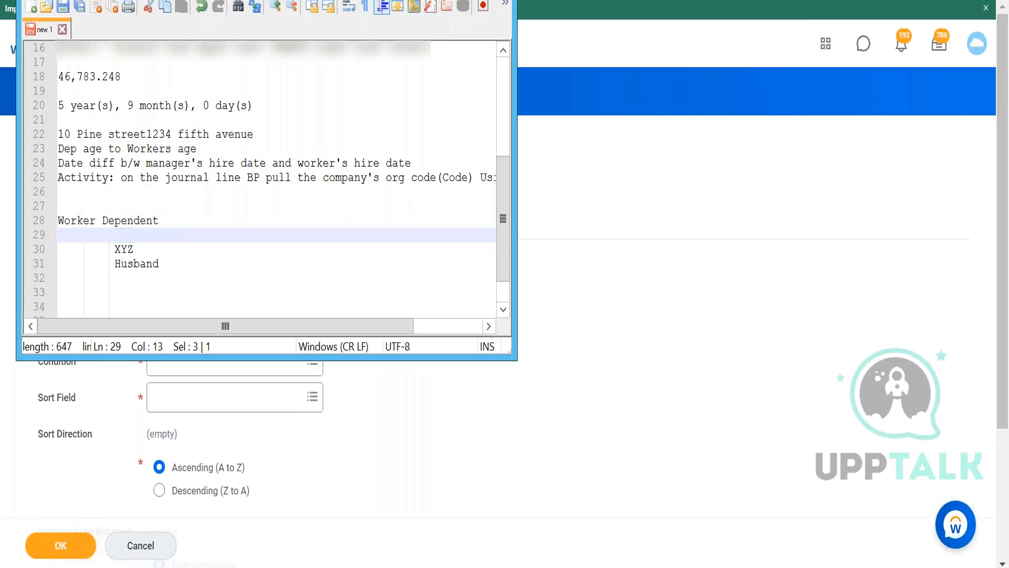
- Switch back to Workday and choose Dependents as the source field of the Extract Single Instance field
key(alt+Tab)
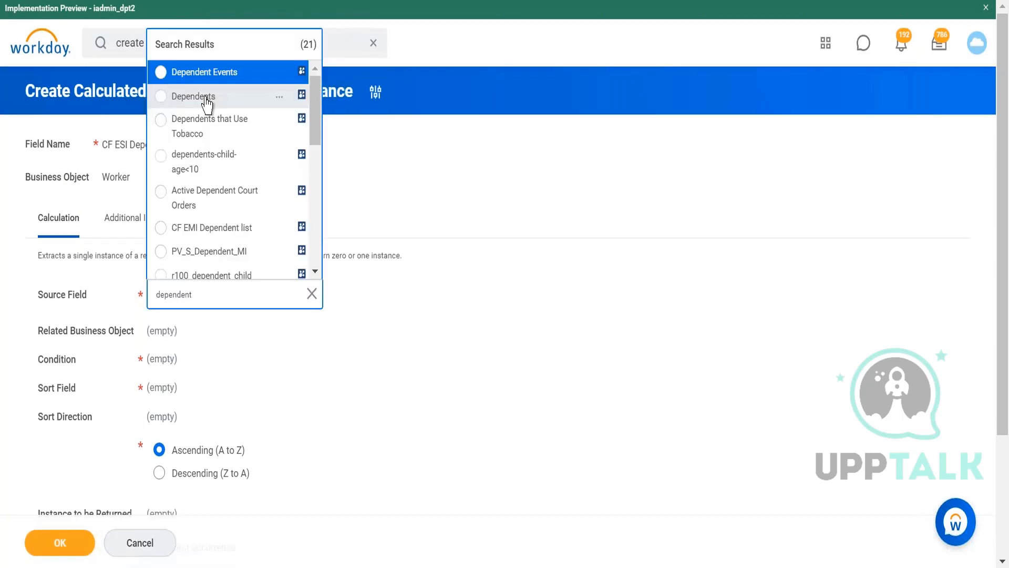
click(203, 96)
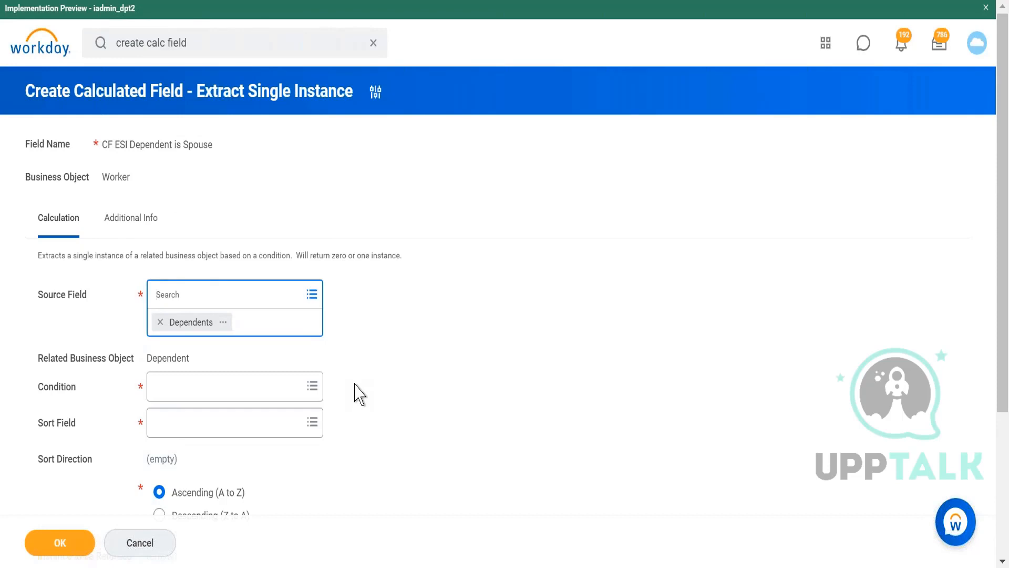
- Search for "is true" and set the condition to Is True
click(264, 394)
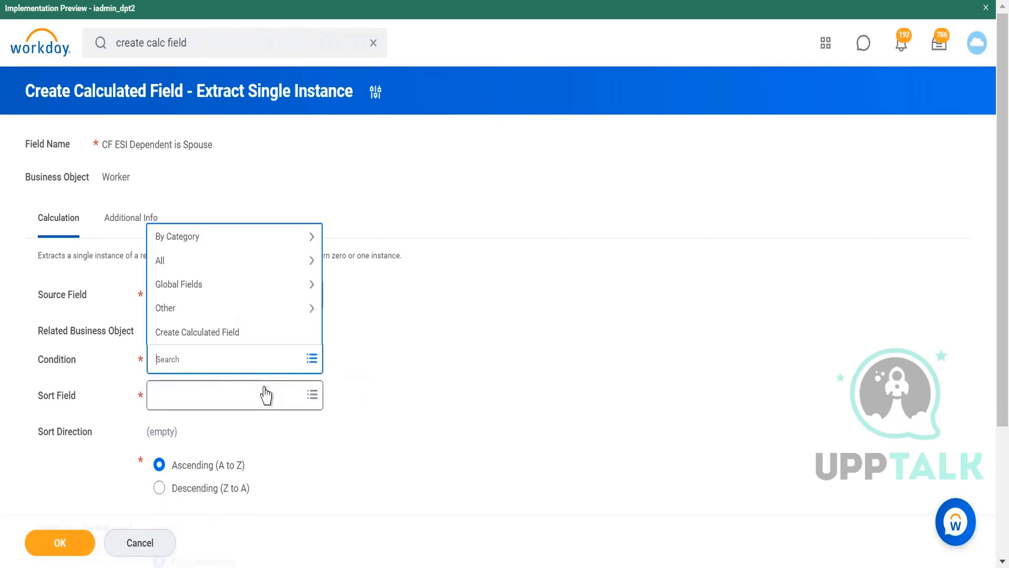
text(is true)
key(Return)
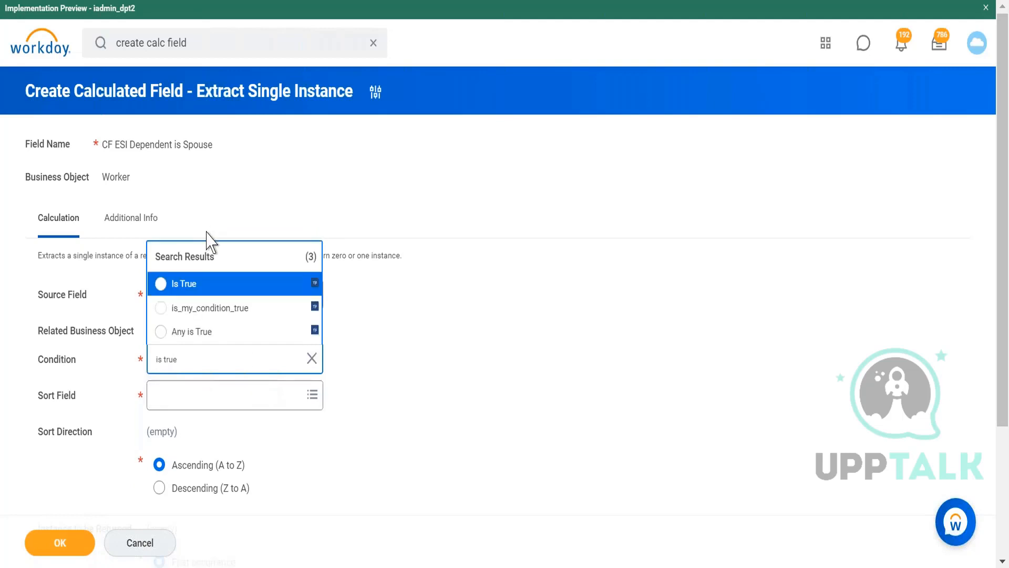
click(212, 286)
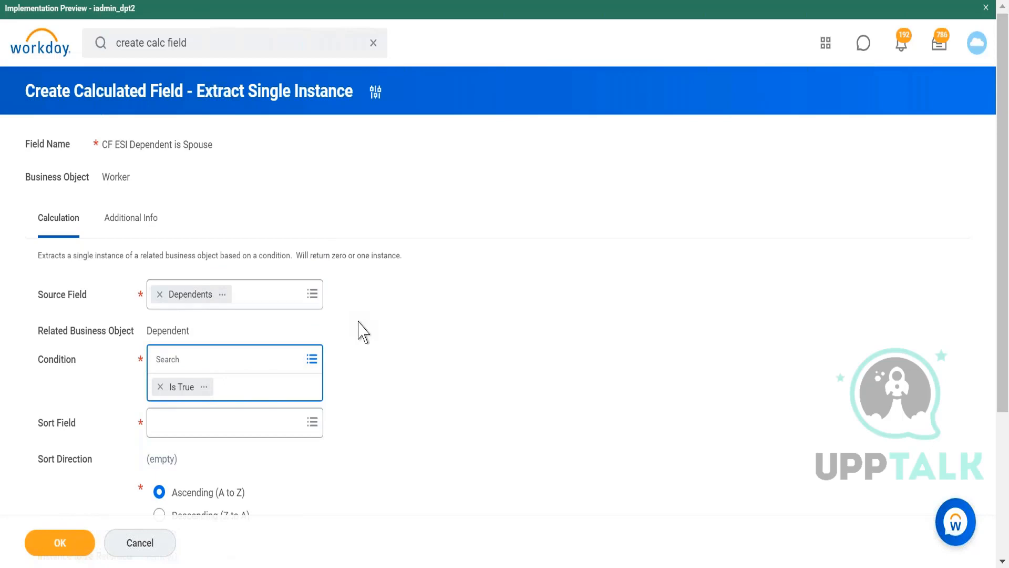
- Look at the sample dependents in the notes, return to Workday and choose Age as the sort field
click(299, 428)
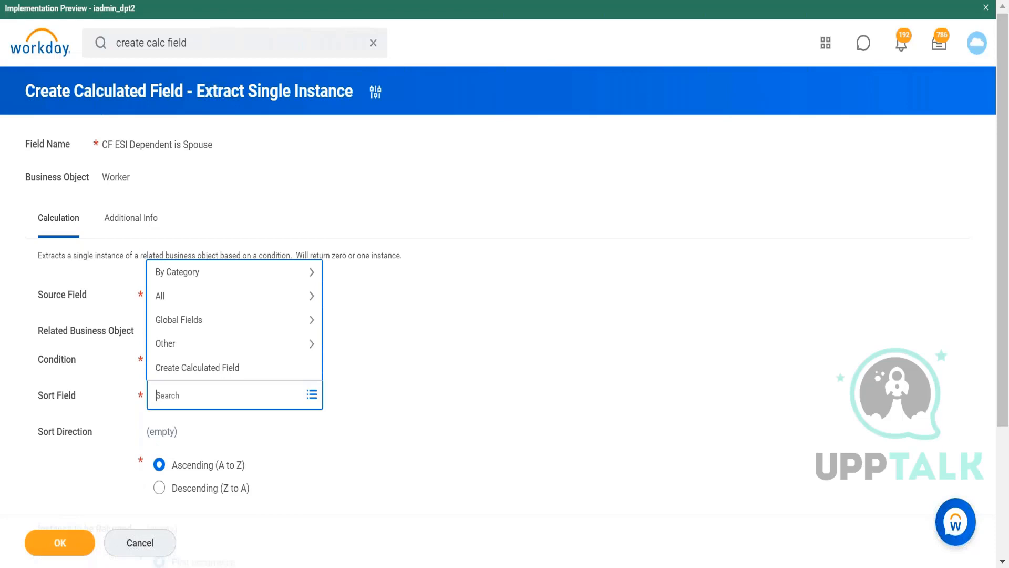
click(288, 566)
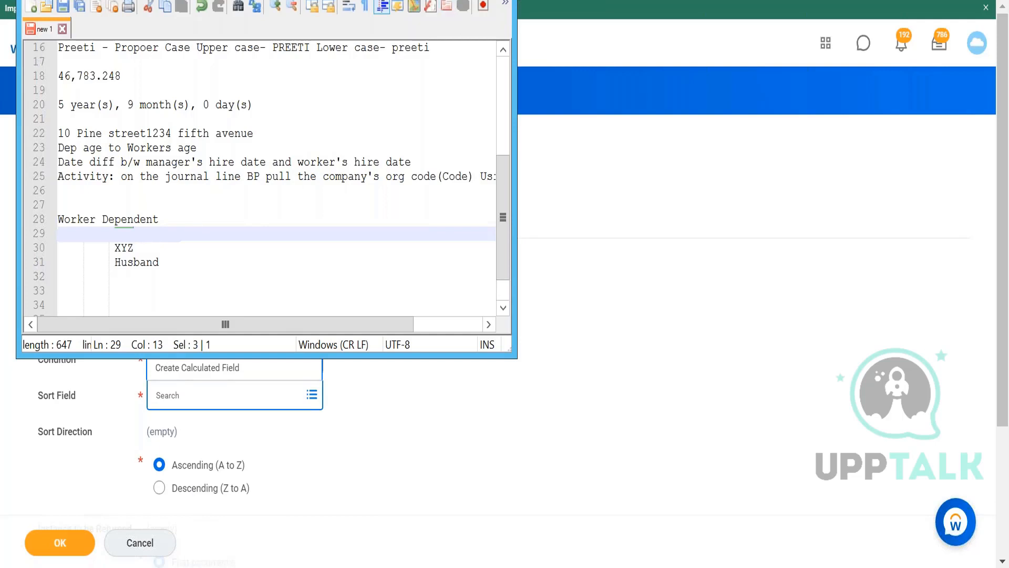
click(447, 2)
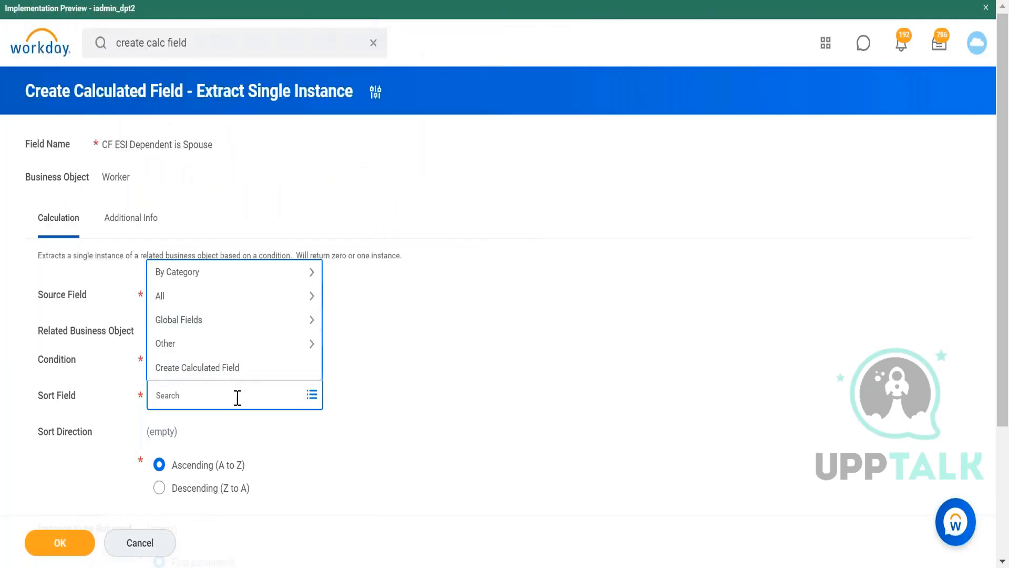
text(age)
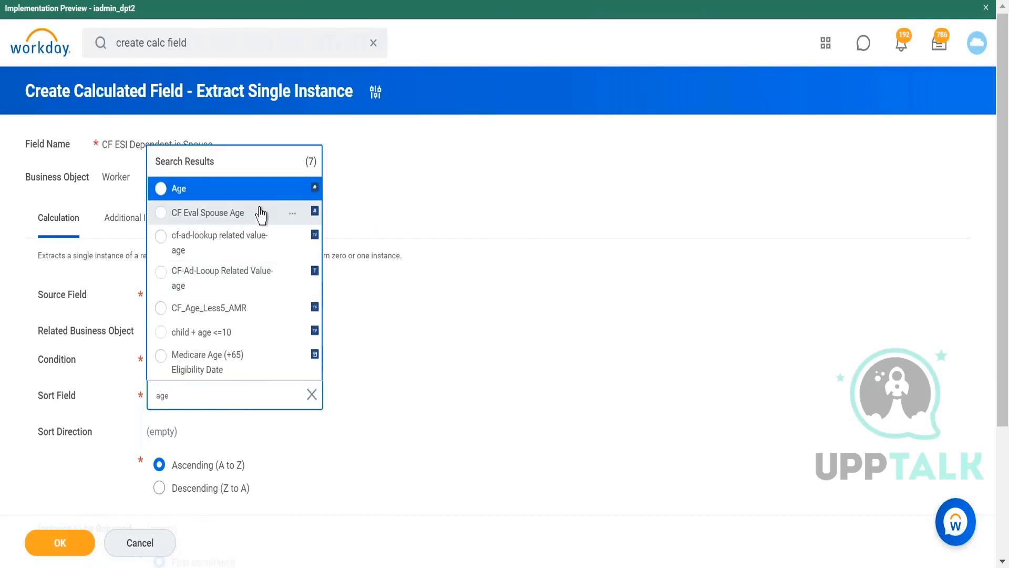
click(262, 200)
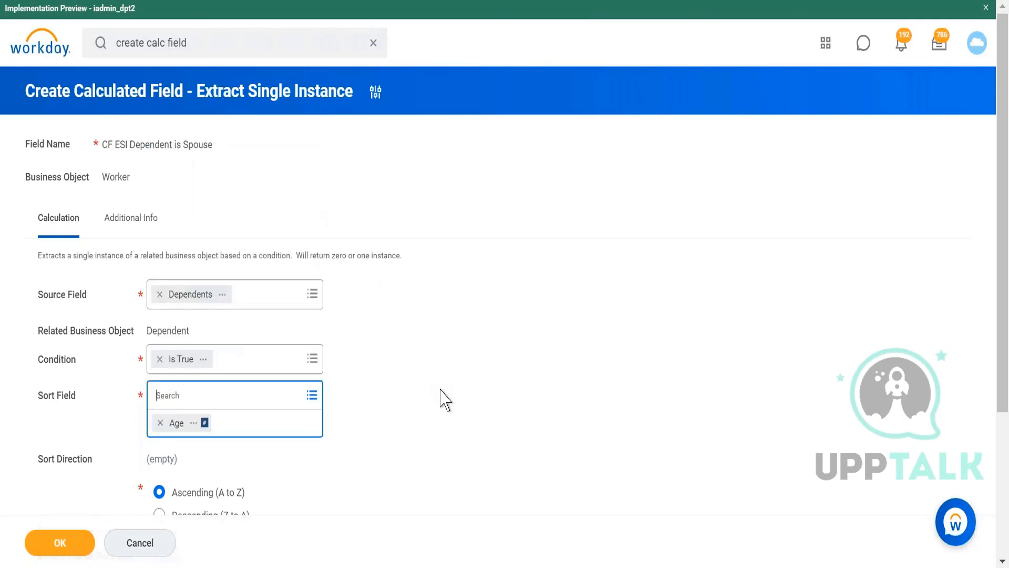
- Try the Descending sort direction, switch it to Ascending (A to Z) and choose Last occurrence as the returned instance
scroll(440, 399, down, 4)
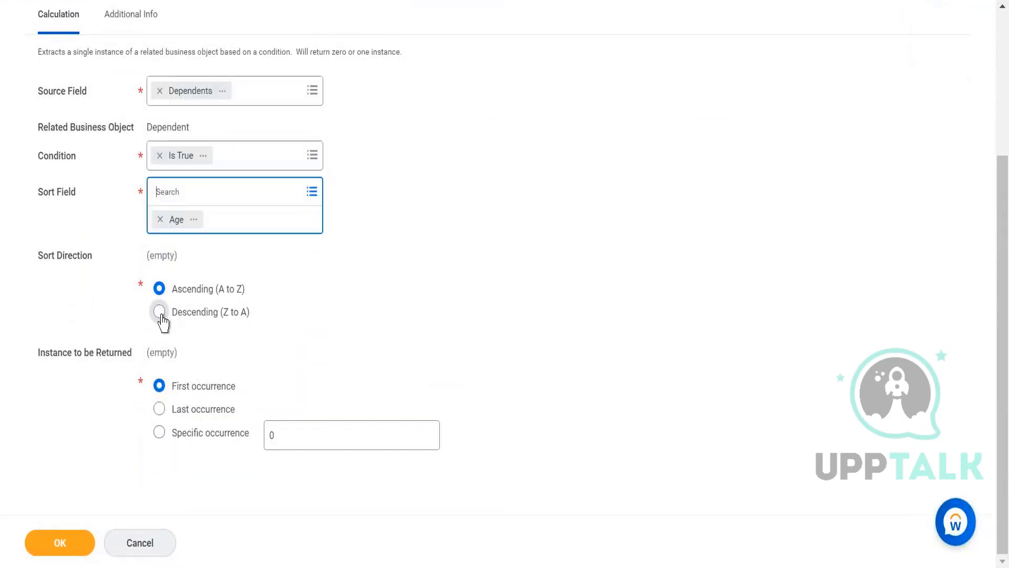
click(159, 312)
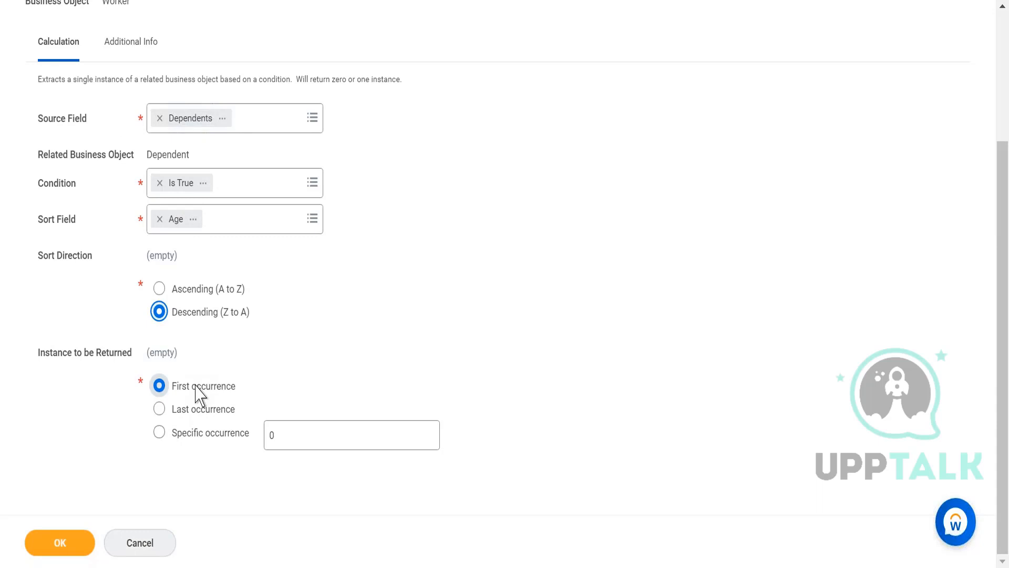
click(177, 291)
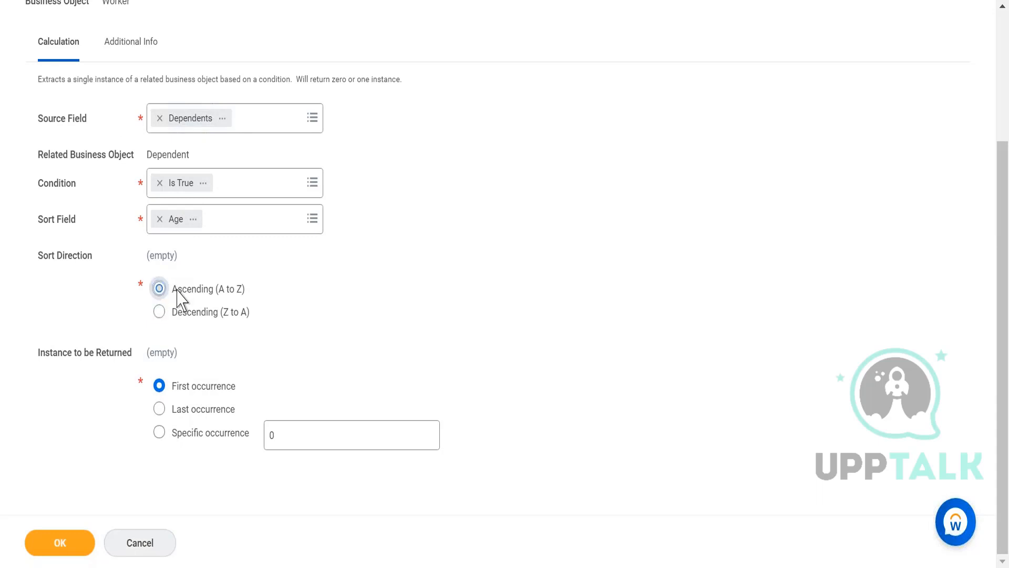
click(194, 415)
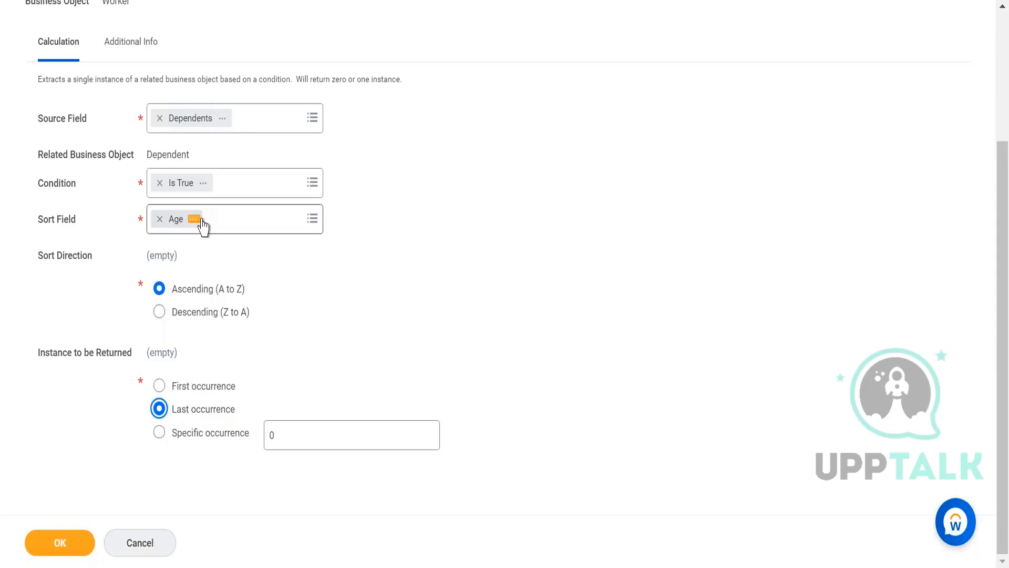
- Replace the Age sort field with Is True
click(161, 223)
click(160, 219)
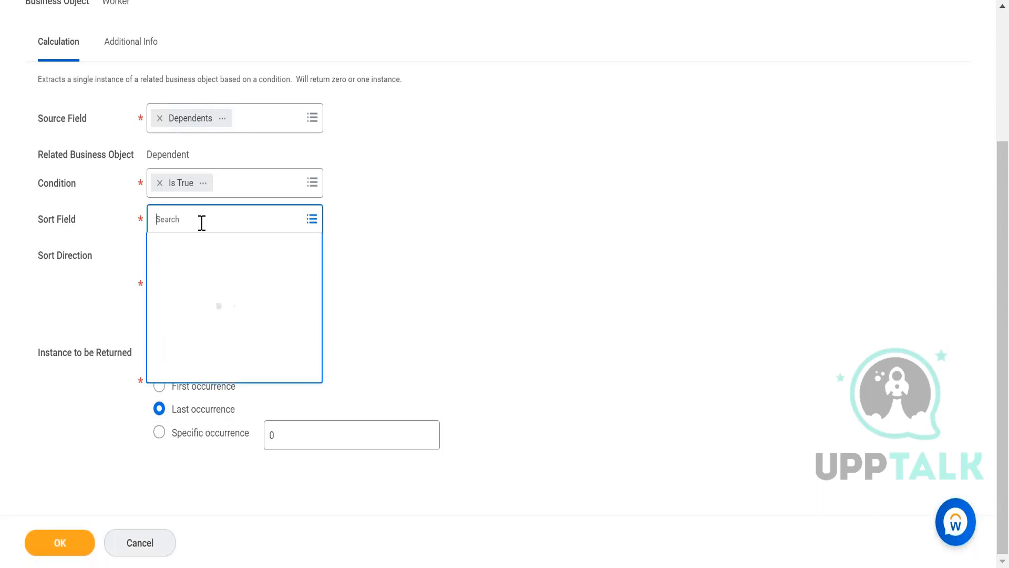
text(is true)
key(Return)
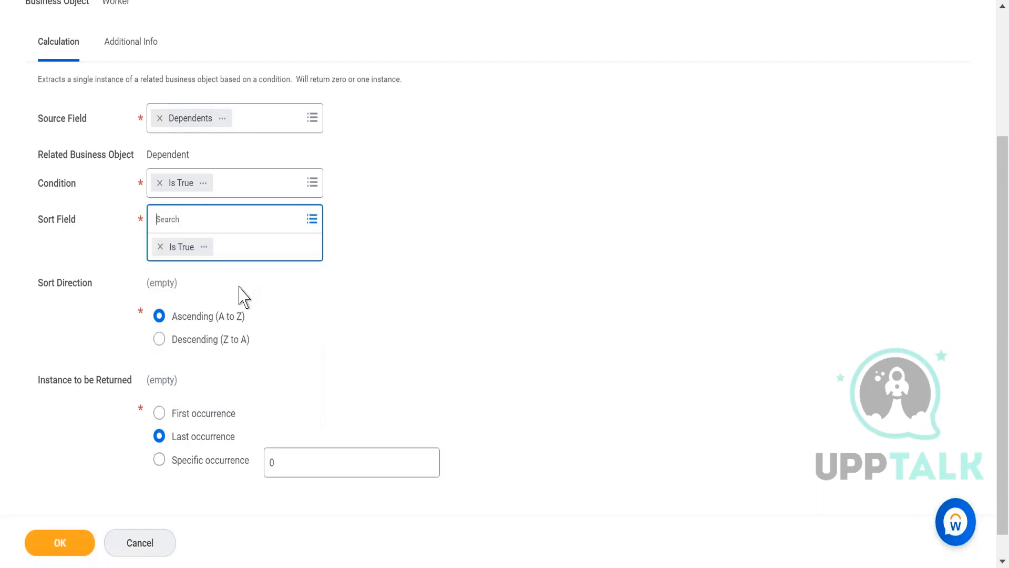
- Set the sort direction to Descending (Z to A) and the instance to be returned to First occurrence
click(179, 342)
click(198, 389)
click(160, 313)
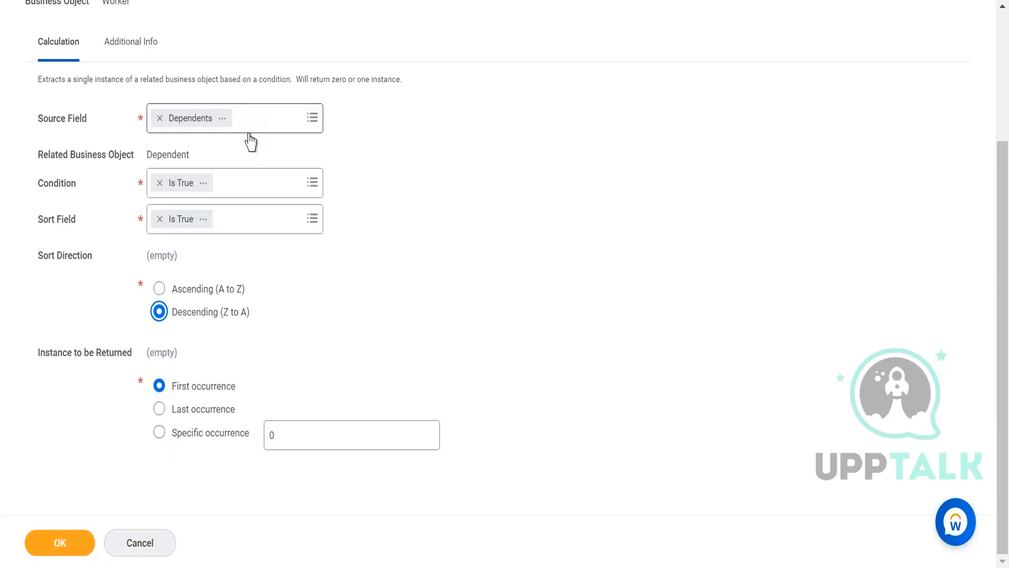
- Replace the Is True sort field with Age
click(160, 220)
text(age)
key(Return)
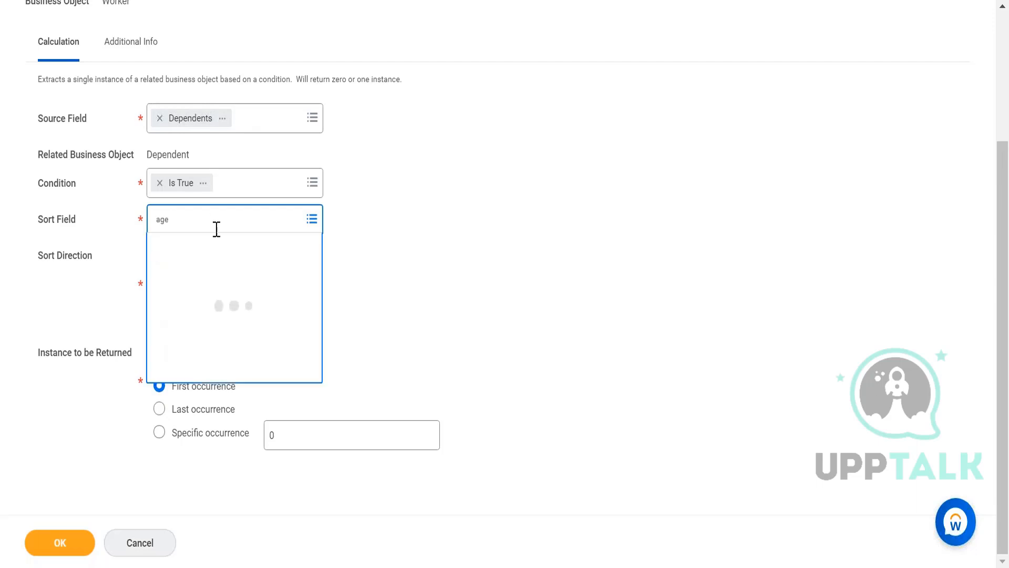
click(226, 284)
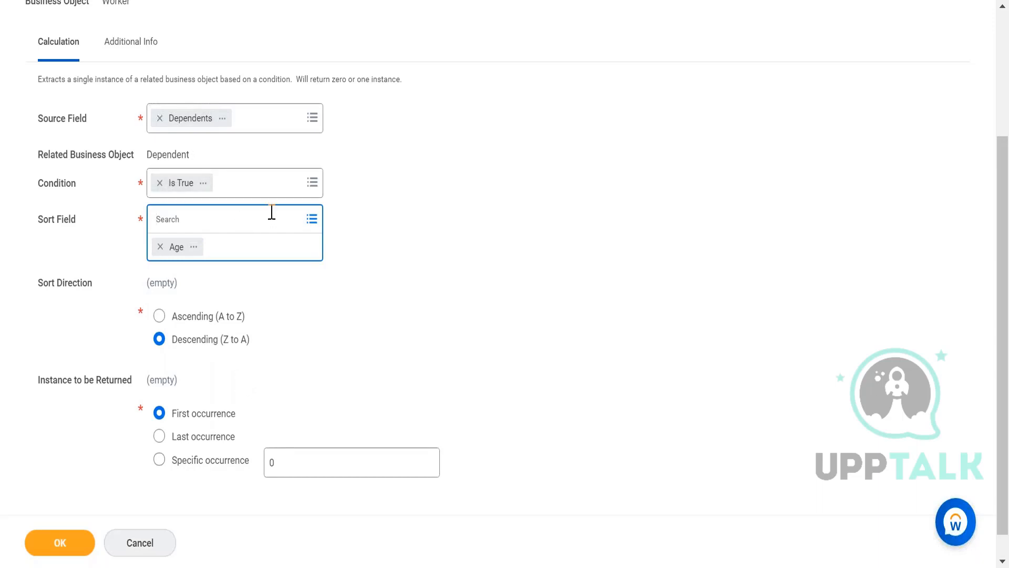
- Clear the Is True condition, set the page zoom to 90% and start a new calculated field for the condition
click(159, 184)
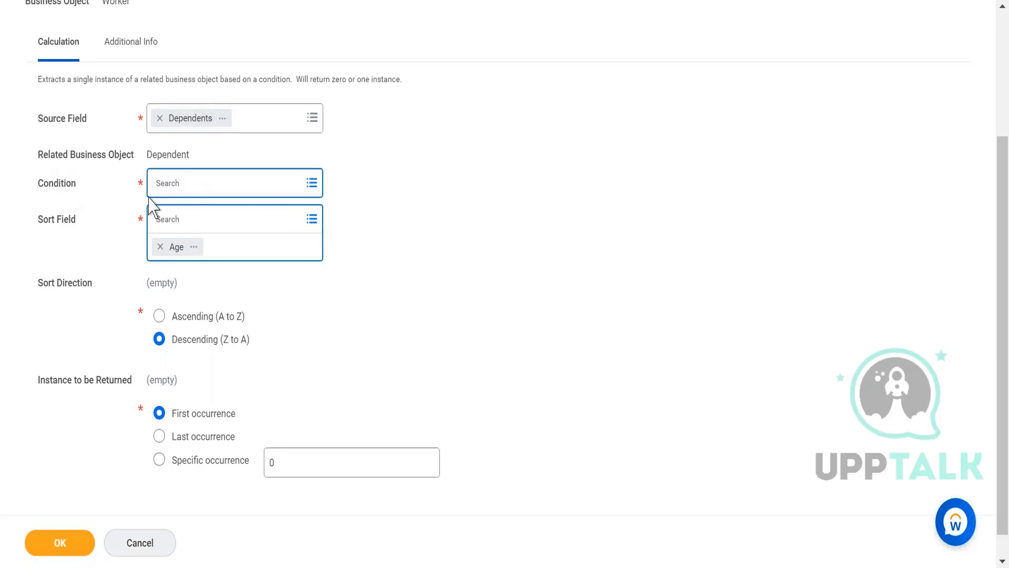
click(246, 181)
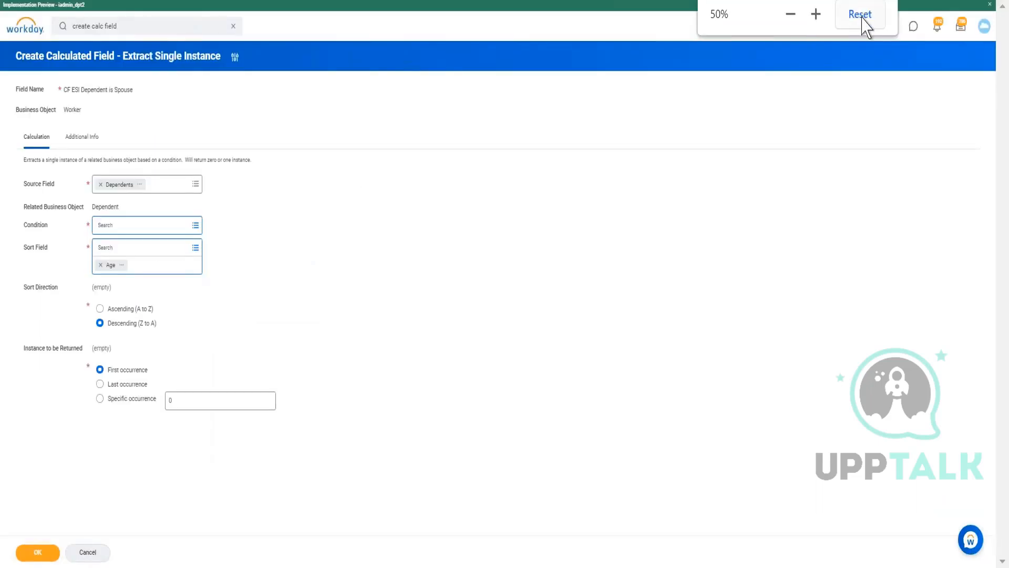
click(863, 16)
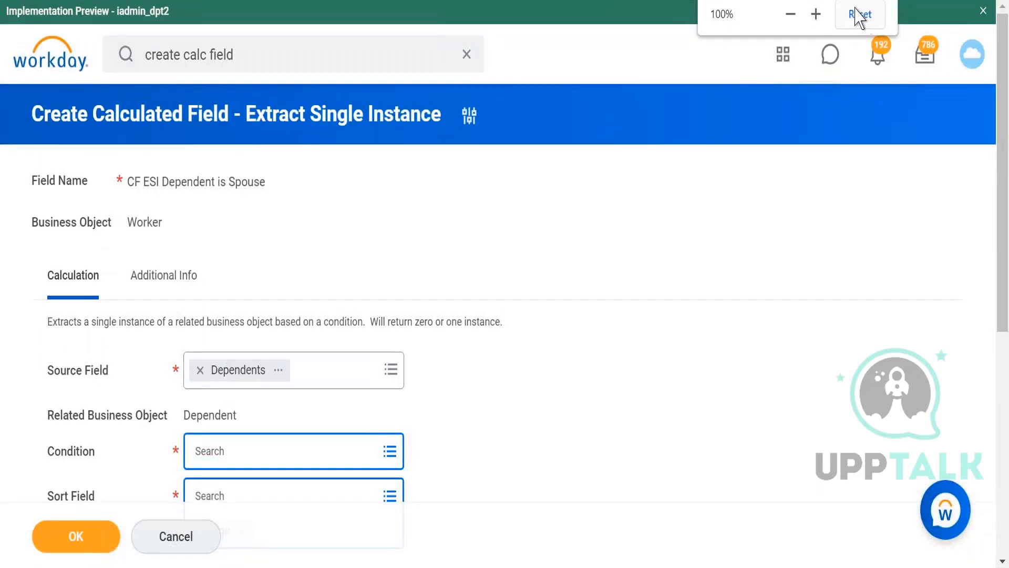
click(791, 16)
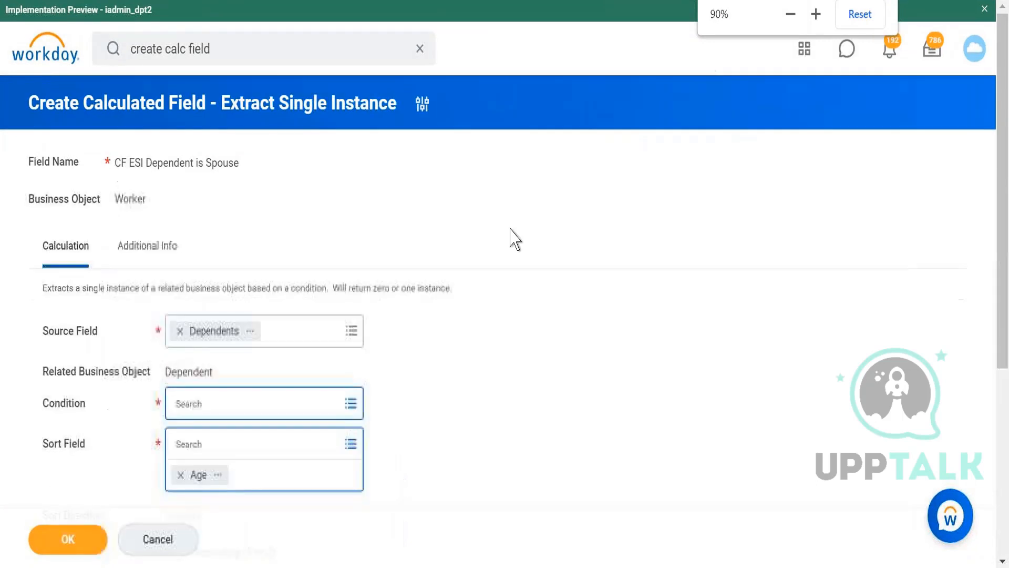
mouse_move(203, 371)
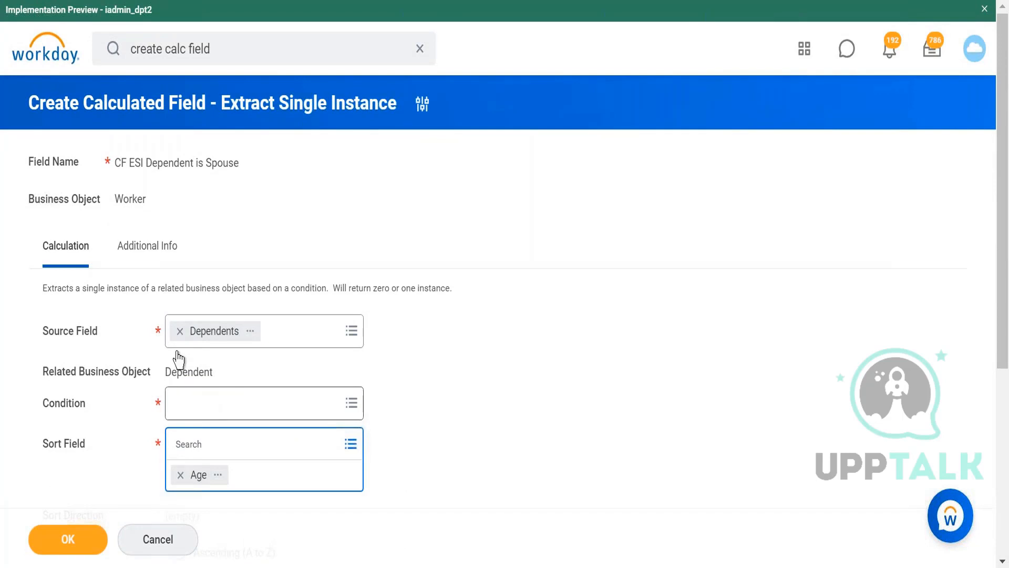
click(203, 415)
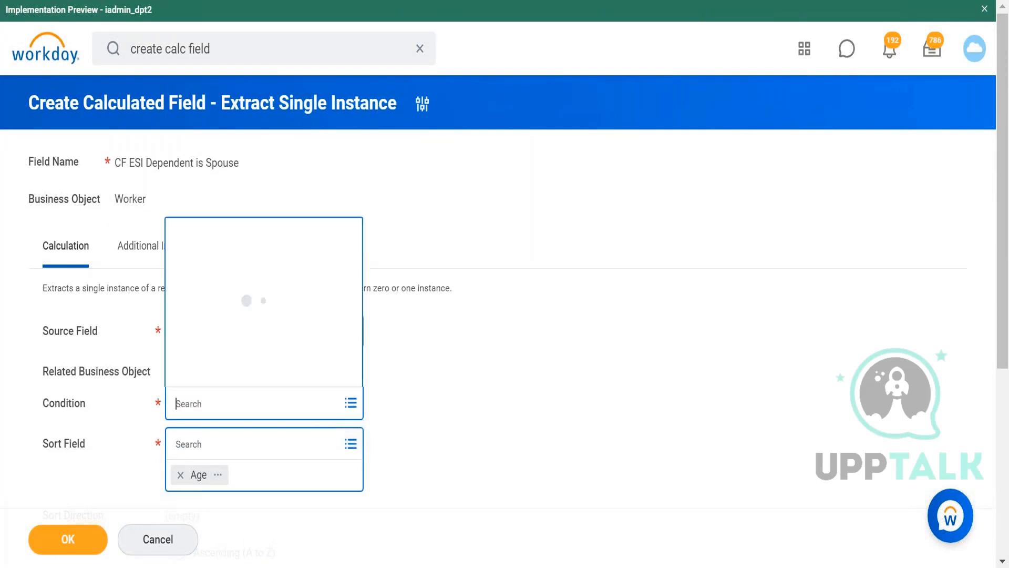
click(267, 380)
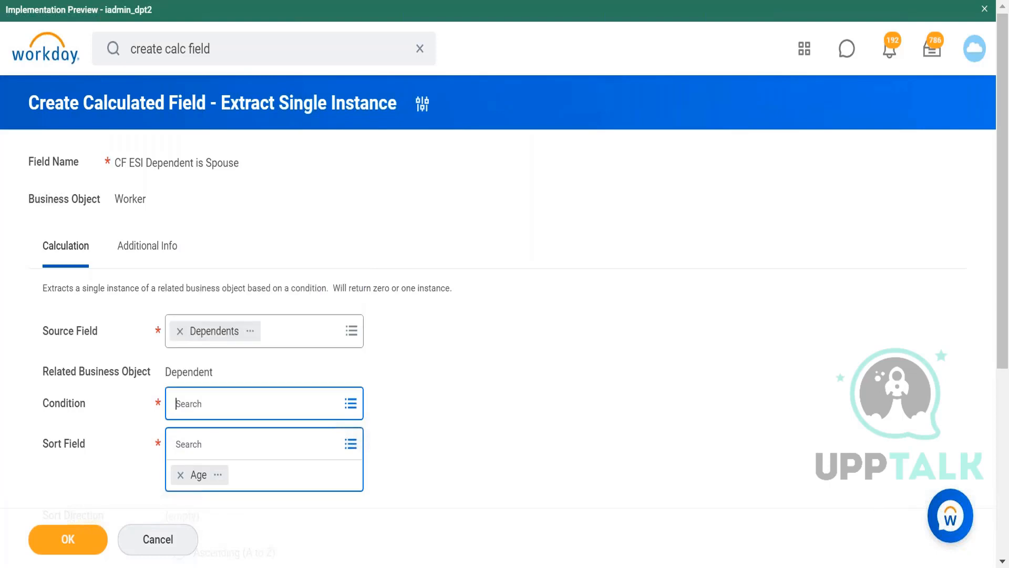
- Name the new calculated field "CF T/F Relation of dependent is spouse"
click(245, 170)
text(CF )
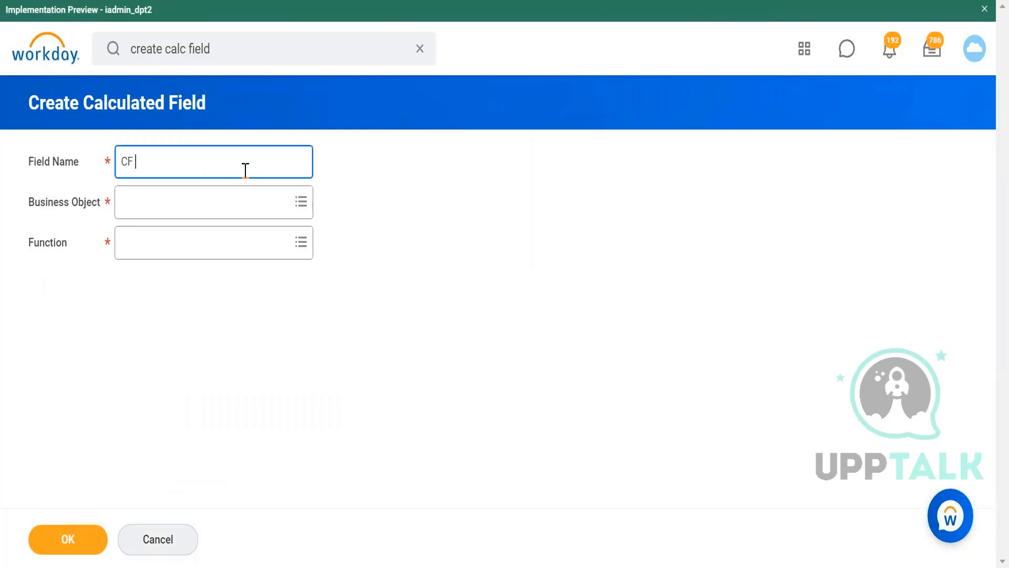
text(T/F )
text(Rlation)
key(BackSpace)
key(BackSpace)
key(BackSpace)
key(BackSpace)
text(elation of dependent )
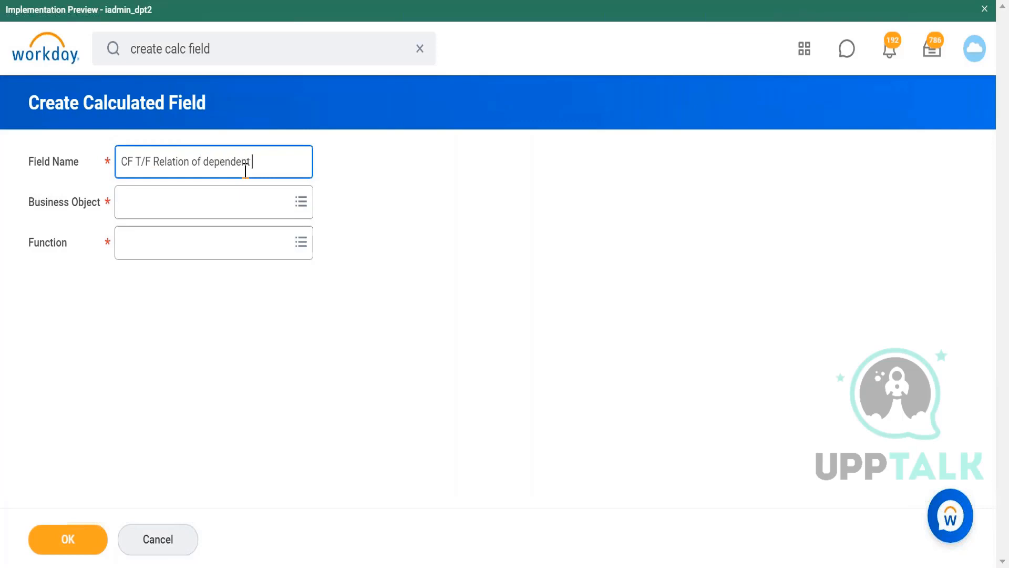
text(is spouse)
- Search for "dependent" and choose Dependent as the new field's business object
click(246, 213)
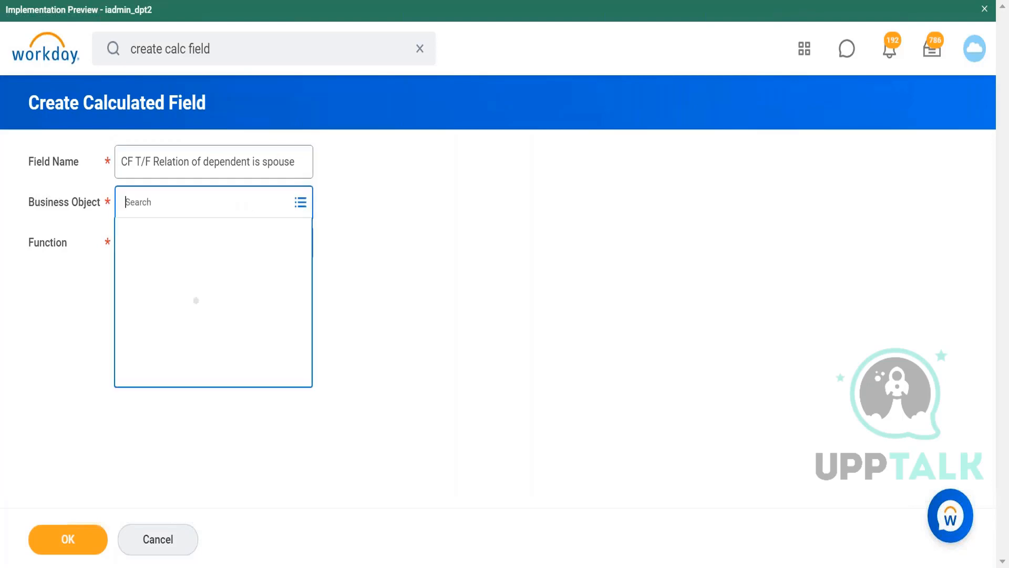
text(depende)
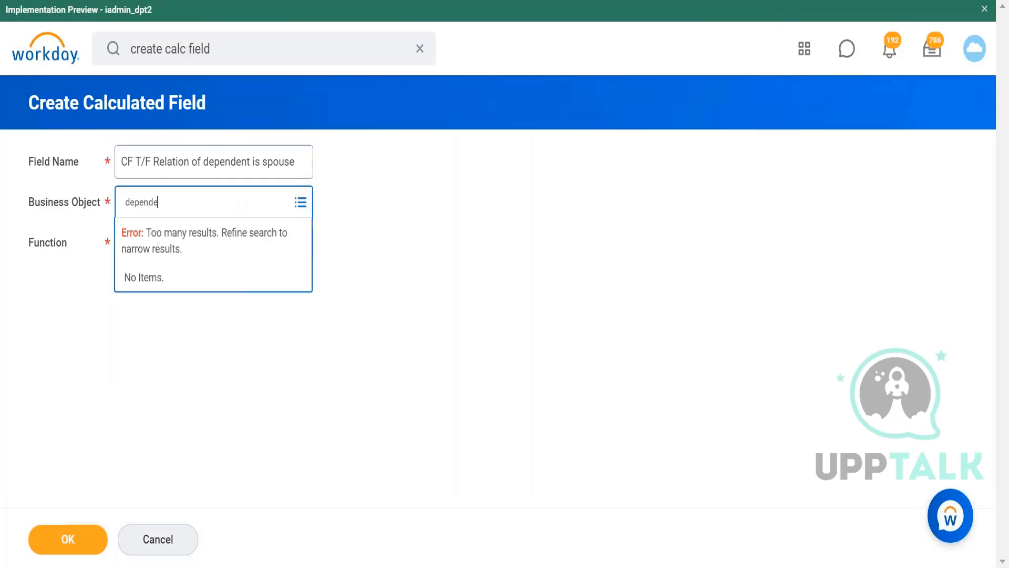
text(nt)
key(Return)
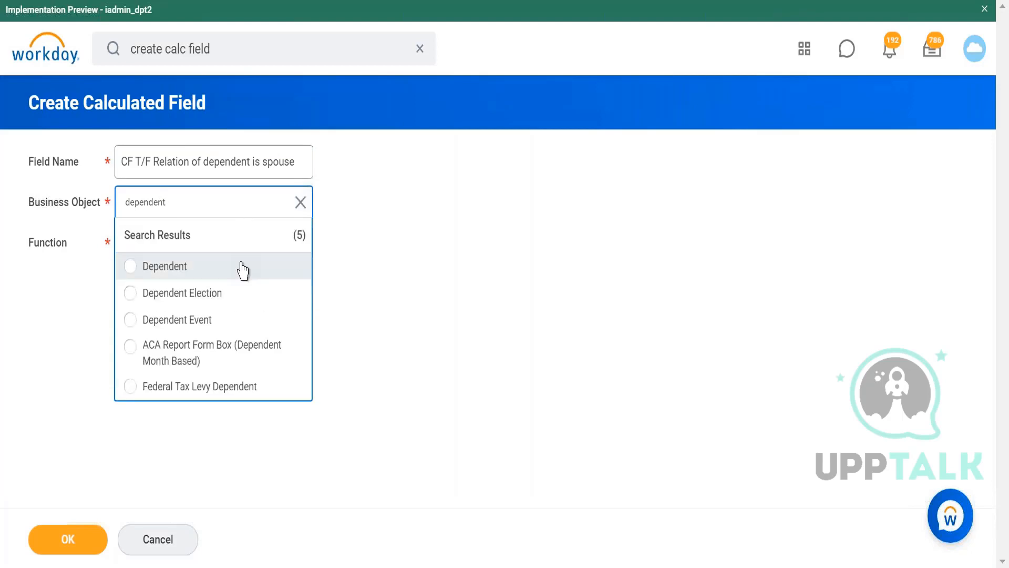
click(242, 271)
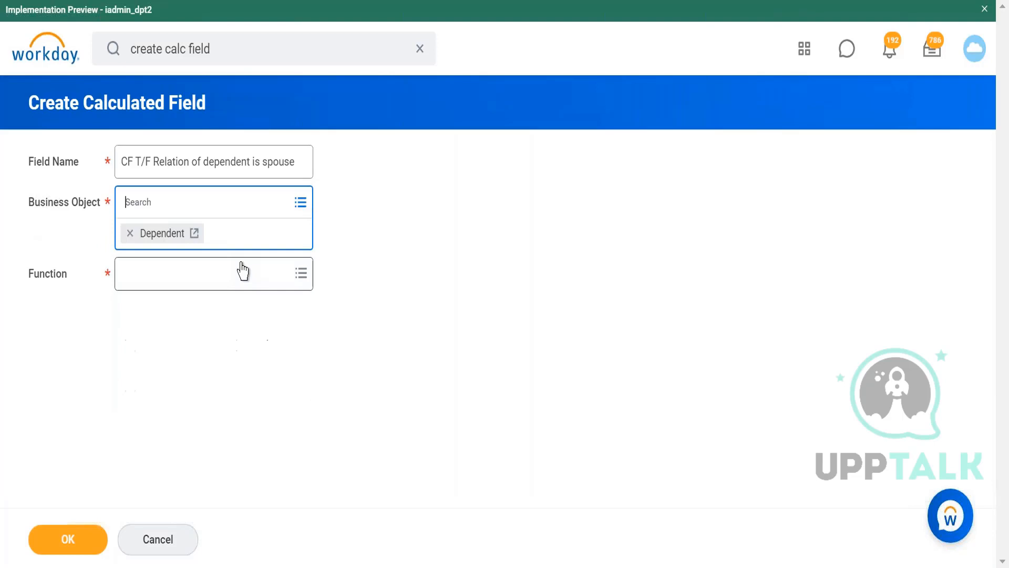
- Choose True/False Condition as the function and confirm the new calculated field
click(214, 276)
drag(309, 323, 307, 561)
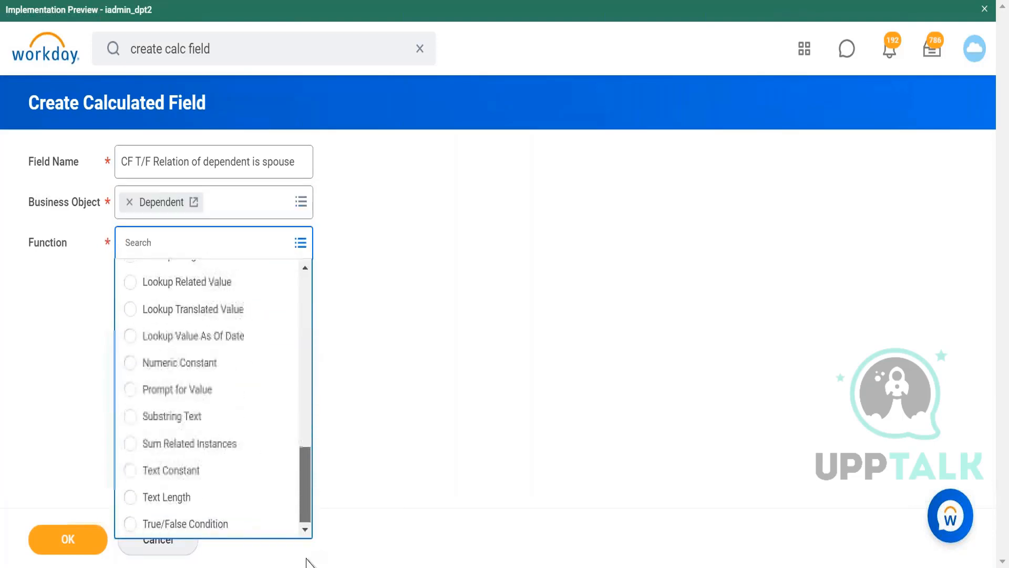
click(217, 524)
click(80, 540)
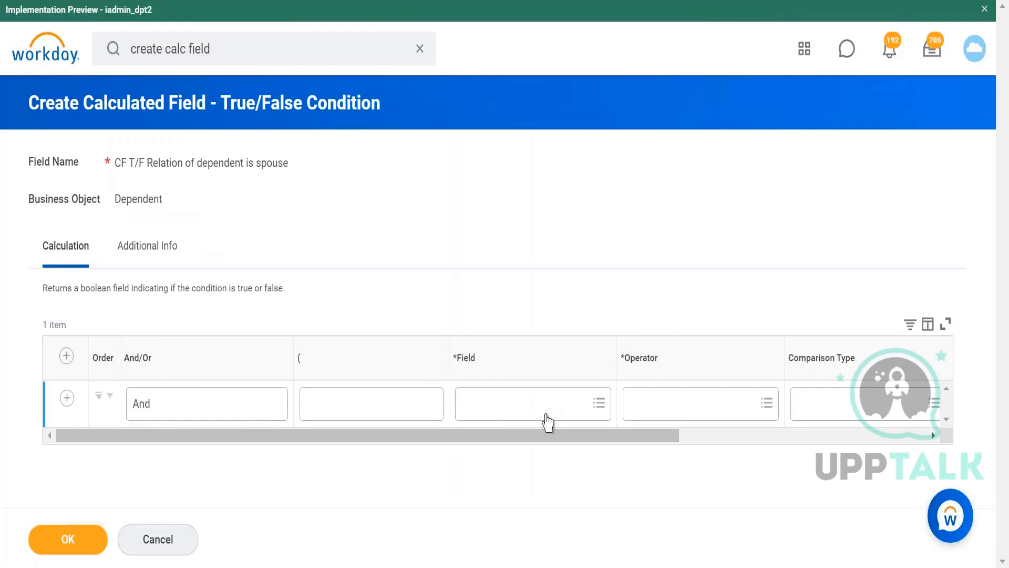
- Set the condition row's field to Relationship and its operator to "in the selection list"
click(546, 418)
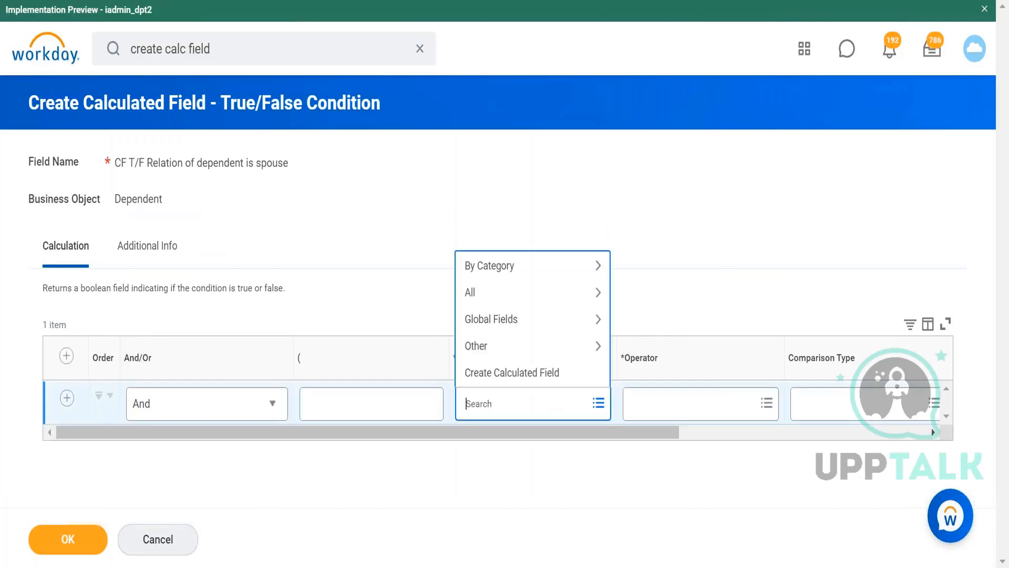
text(relationship)
key(Return)
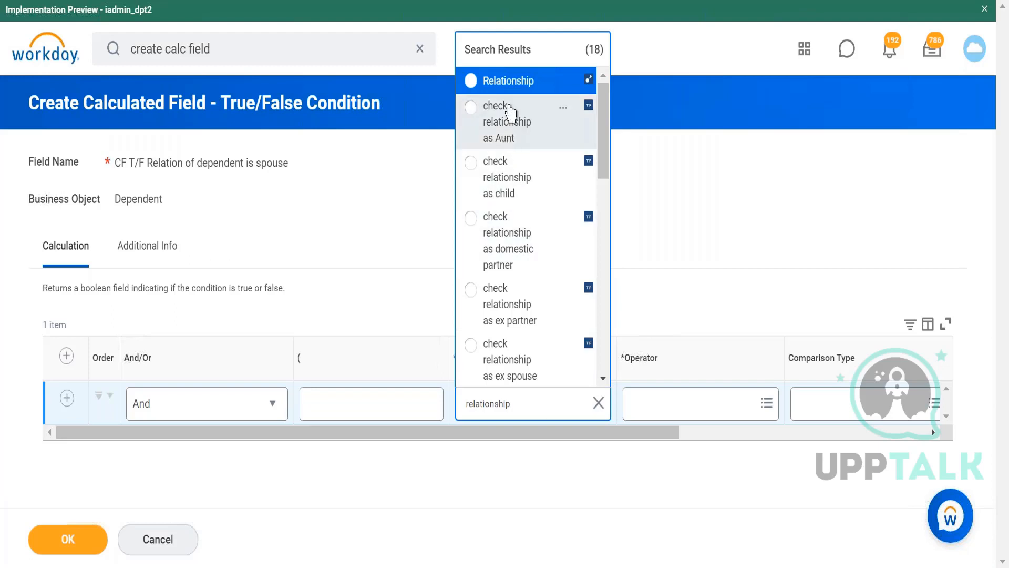
click(515, 90)
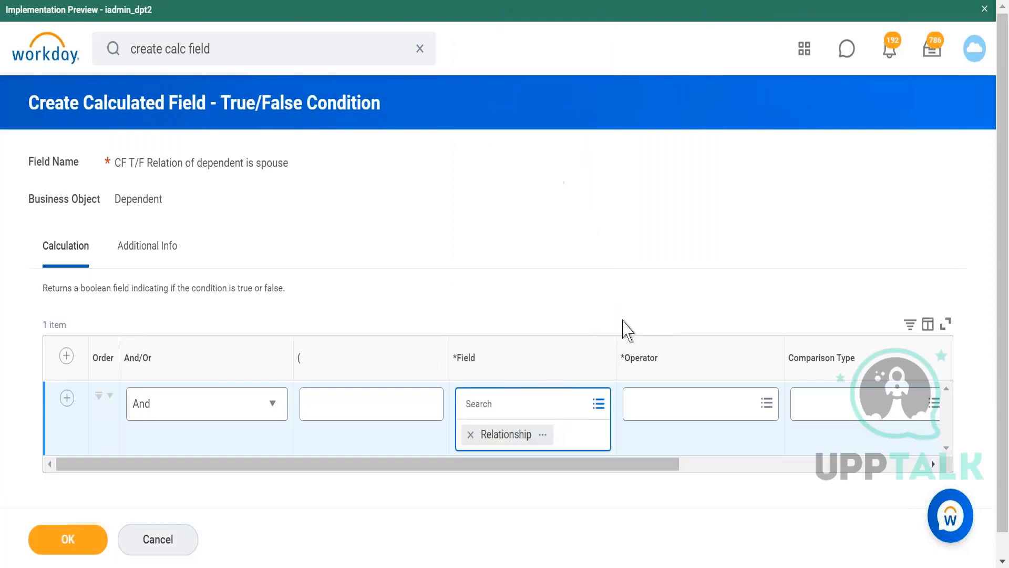
click(683, 416)
click(684, 350)
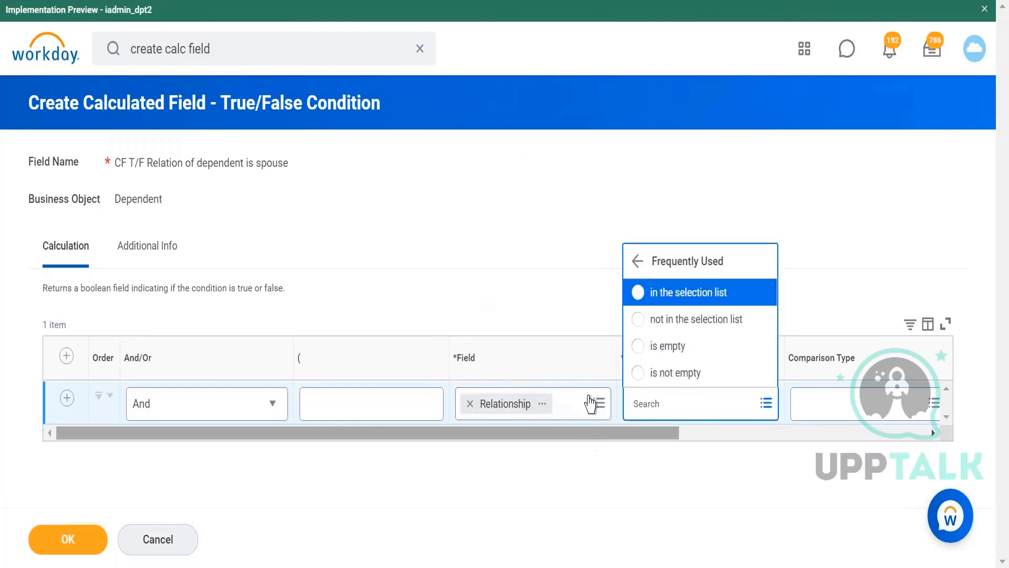
click(667, 294)
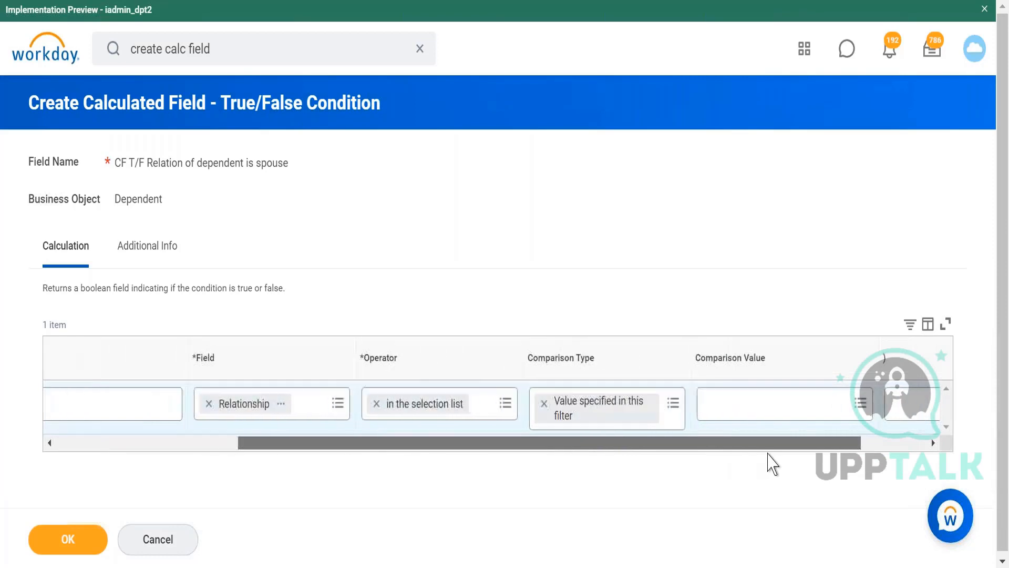
- Choose Spouse as the comparison value and save the True/False Condition field
click(691, 415)
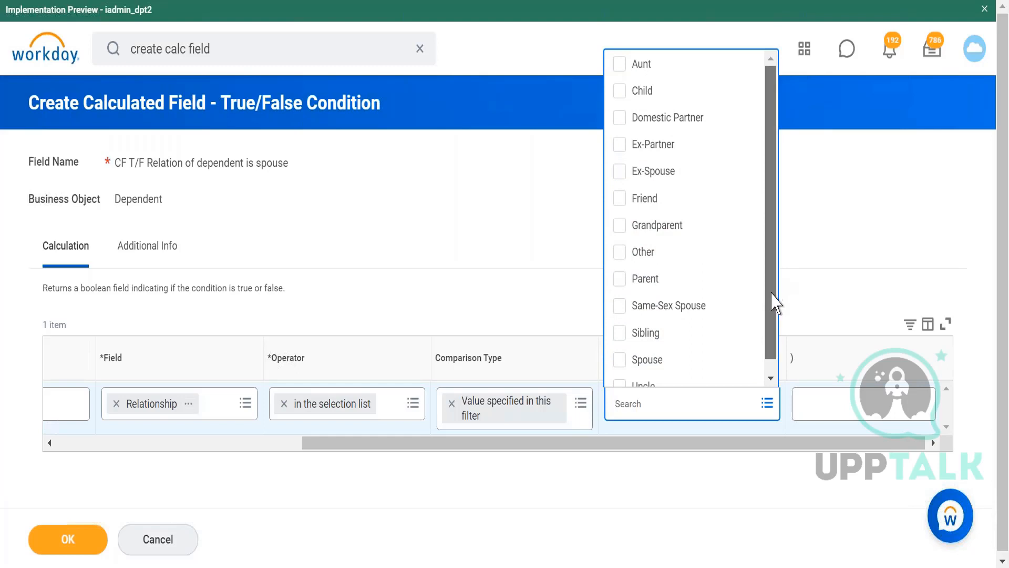
scroll(773, 279, down, 1)
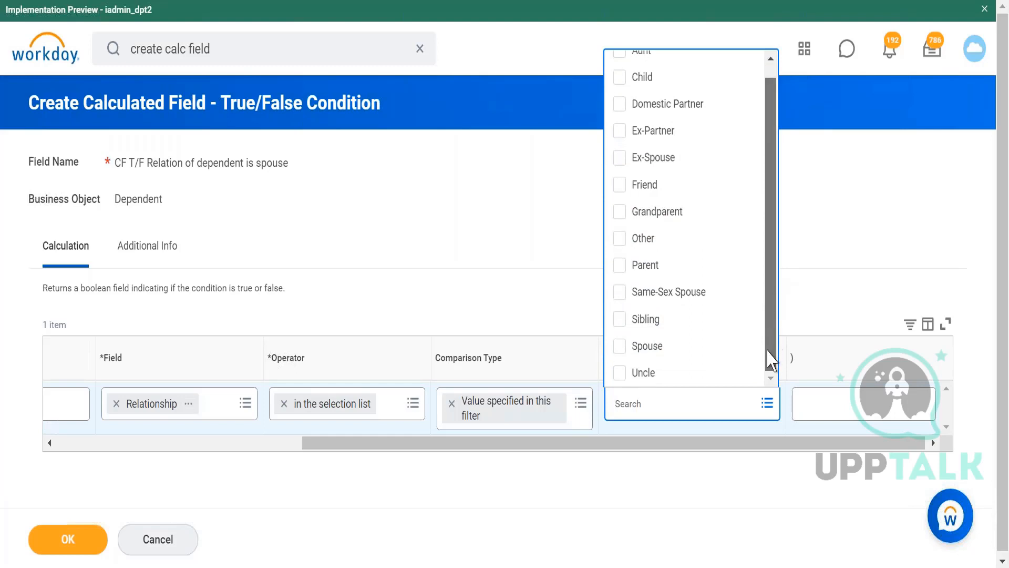
click(681, 358)
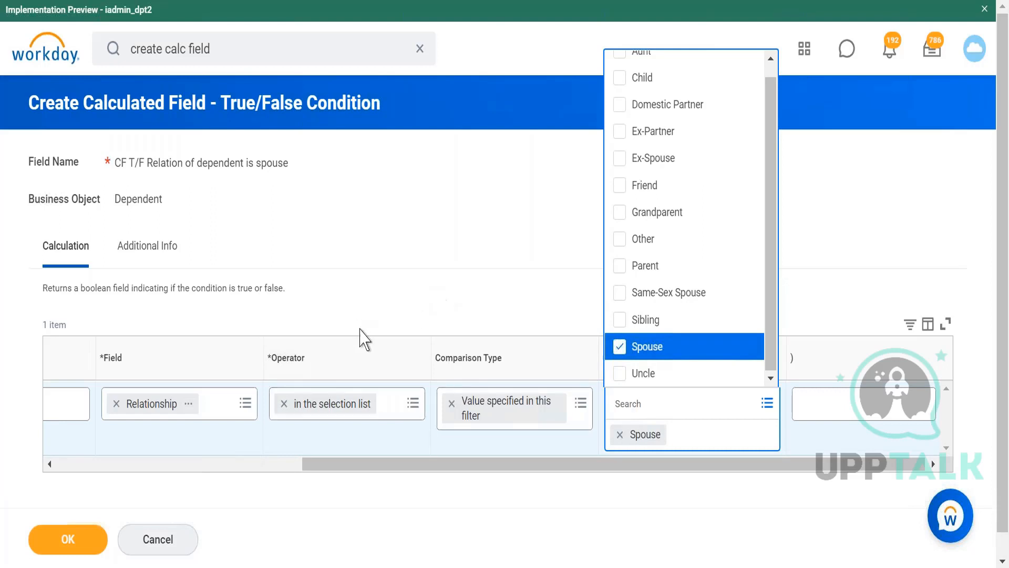
click(415, 410)
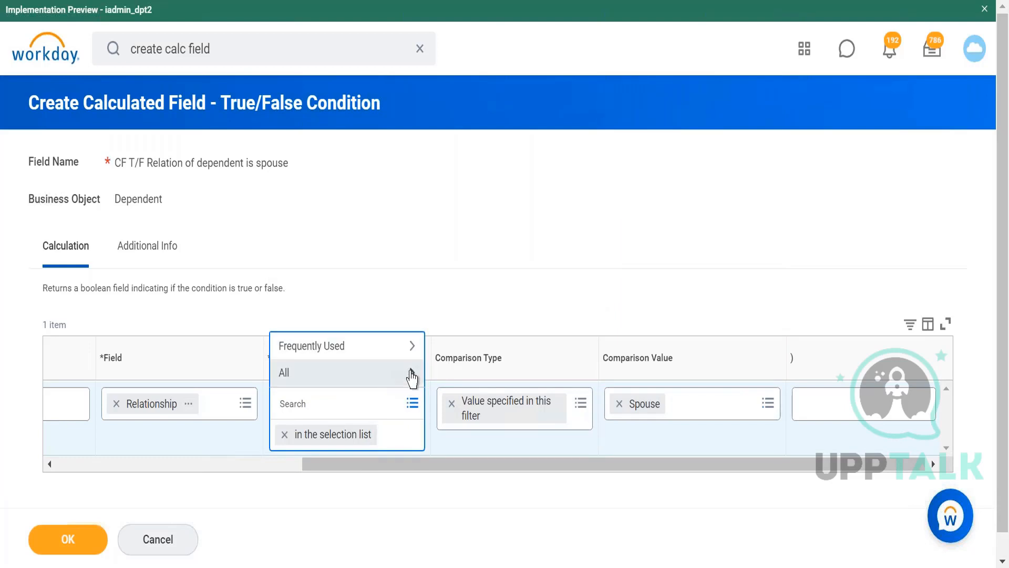
click(512, 305)
click(72, 541)
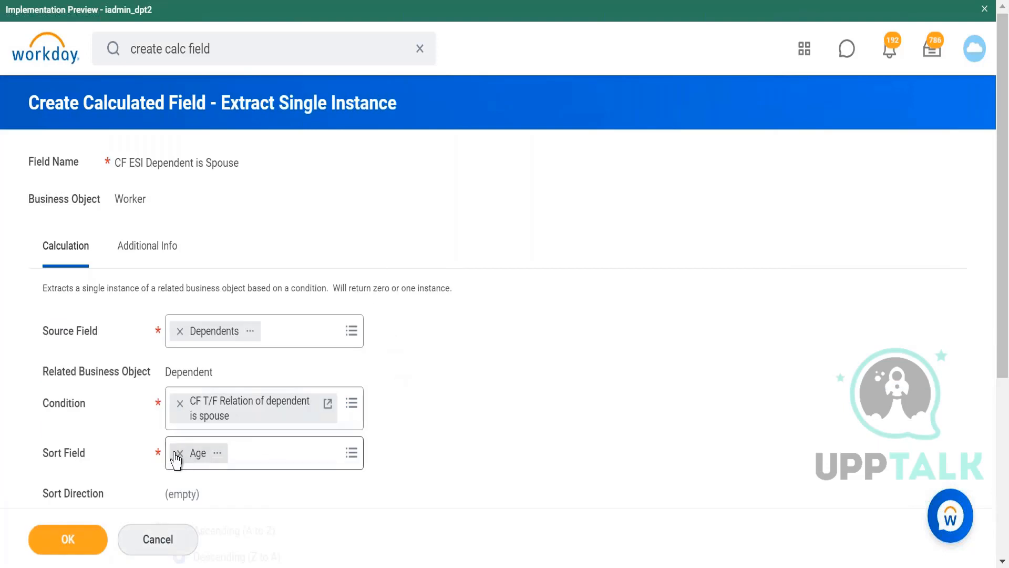
- Replace the Age sort field of the Extract Single Instance calculation with Is True
click(179, 454)
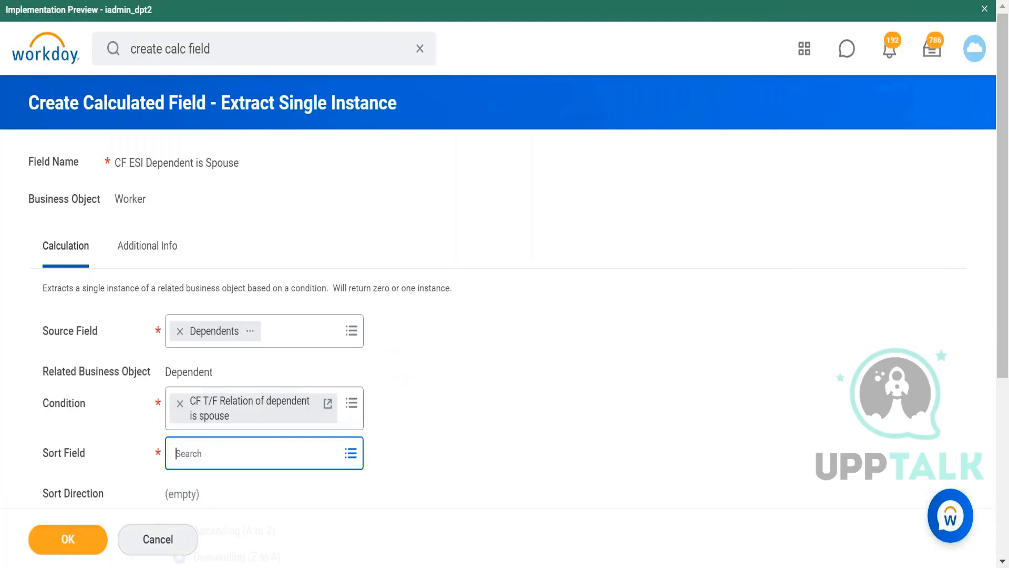
click(272, 450)
text(is )
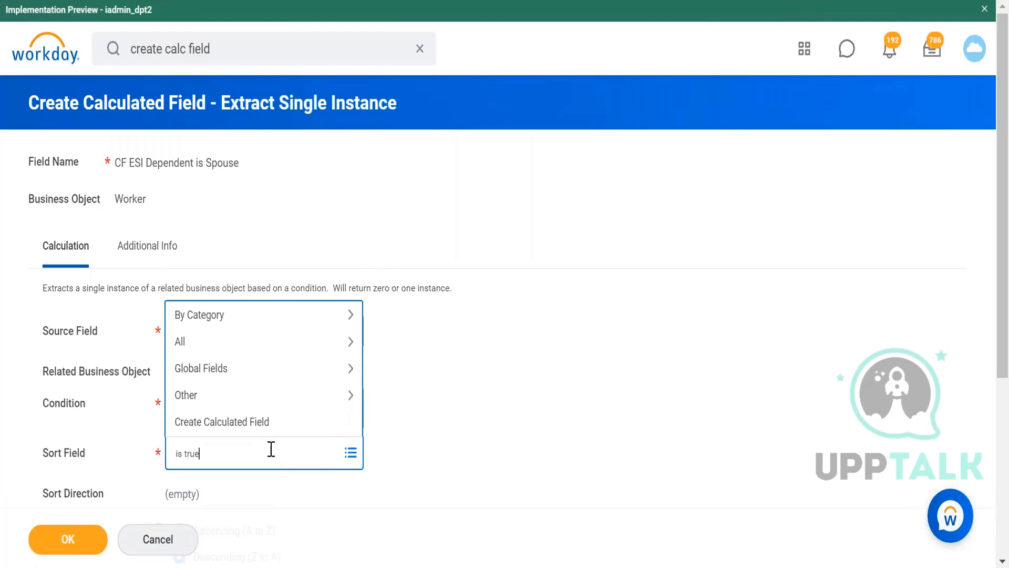
text(true)
key(Return)
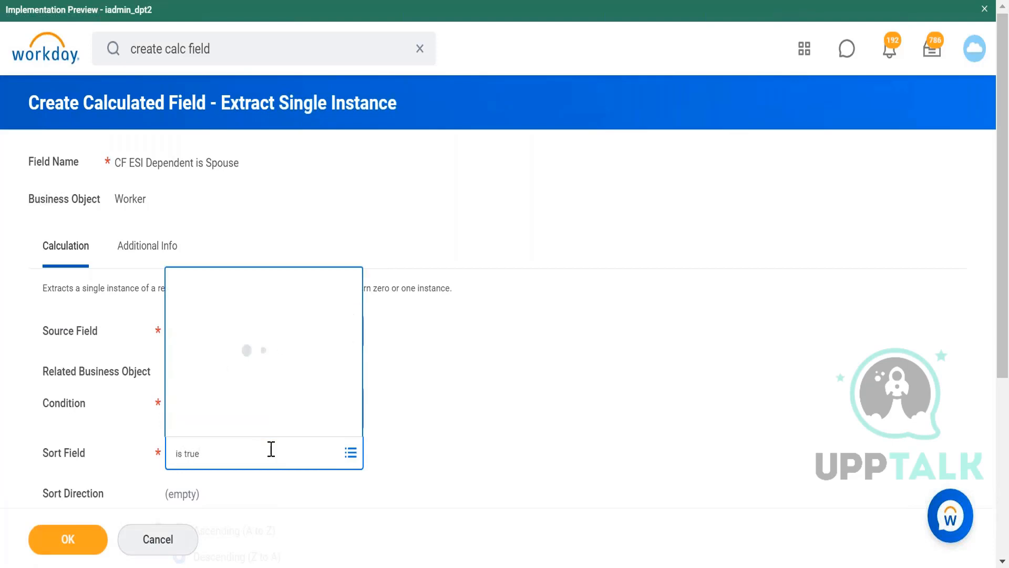
click(240, 373)
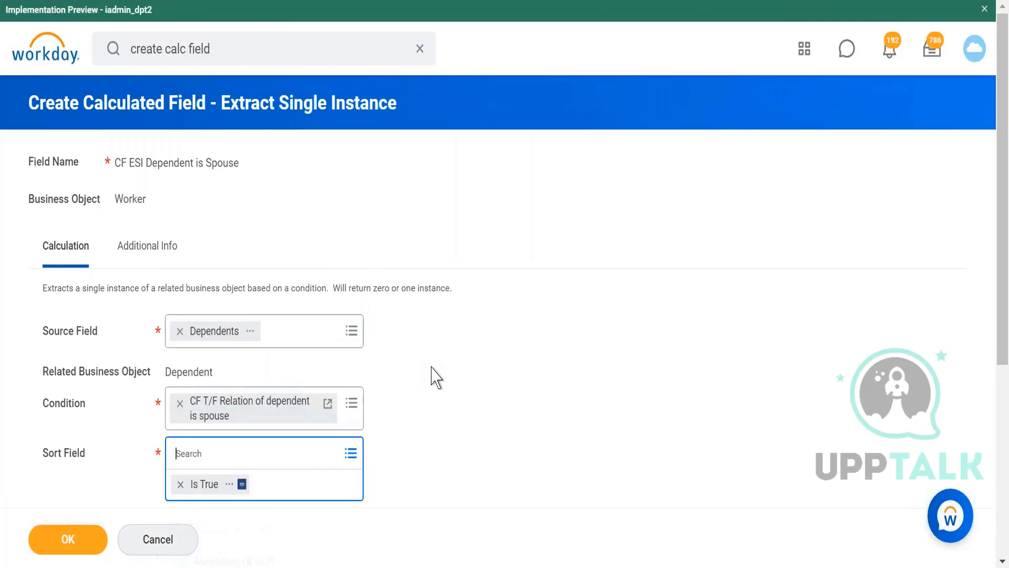
scroll(438, 377, down, 5)
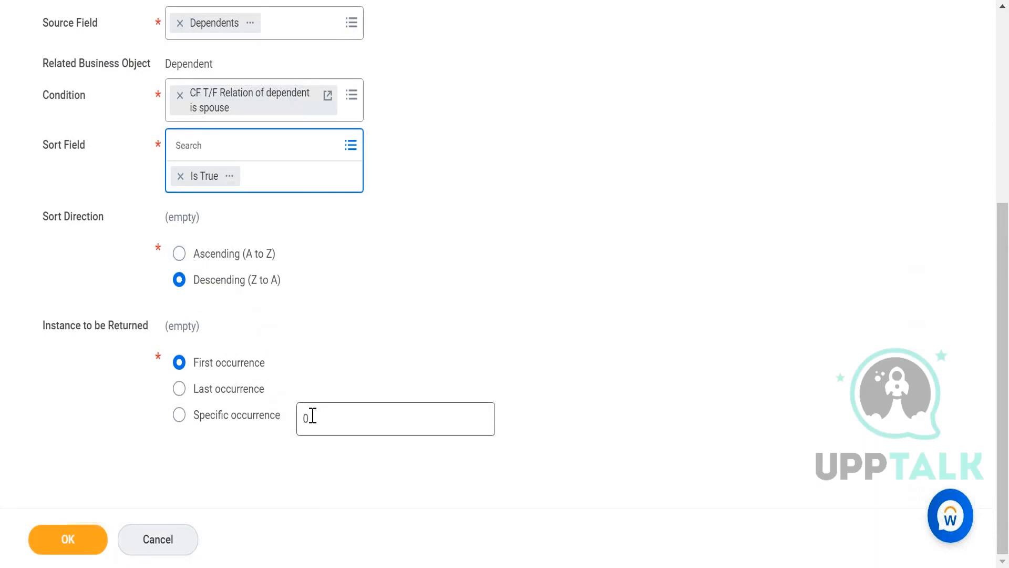
- Try returning specific occurrence 2 as the instance of the Extract Single Instance calculation
key(alt+Tab)
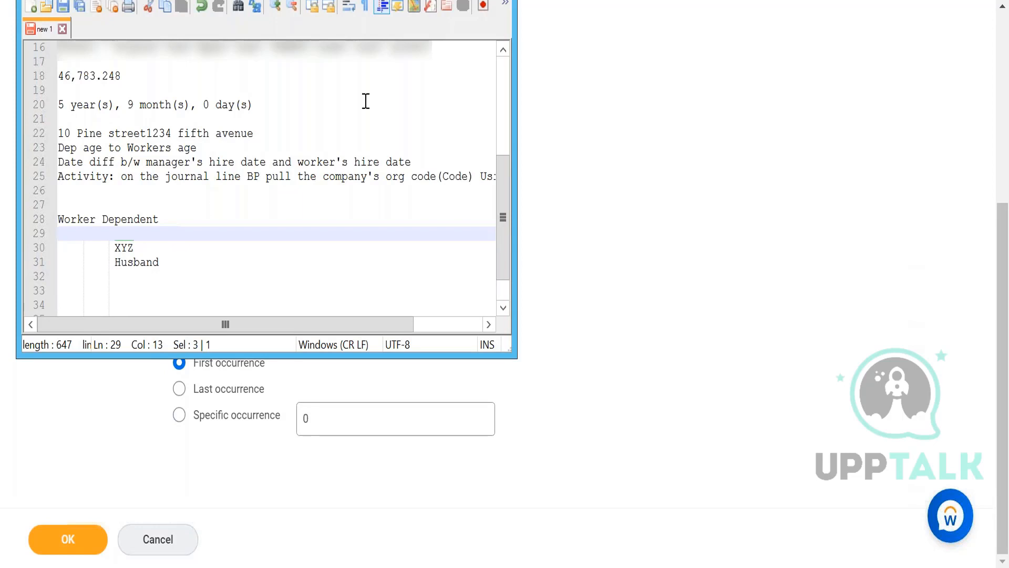
key(alt+Tab)
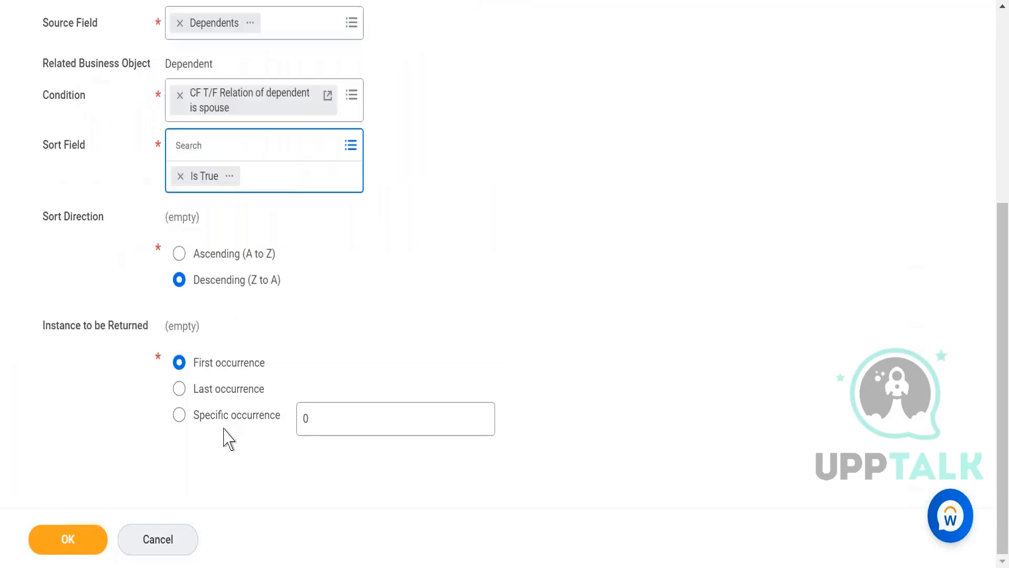
click(229, 418)
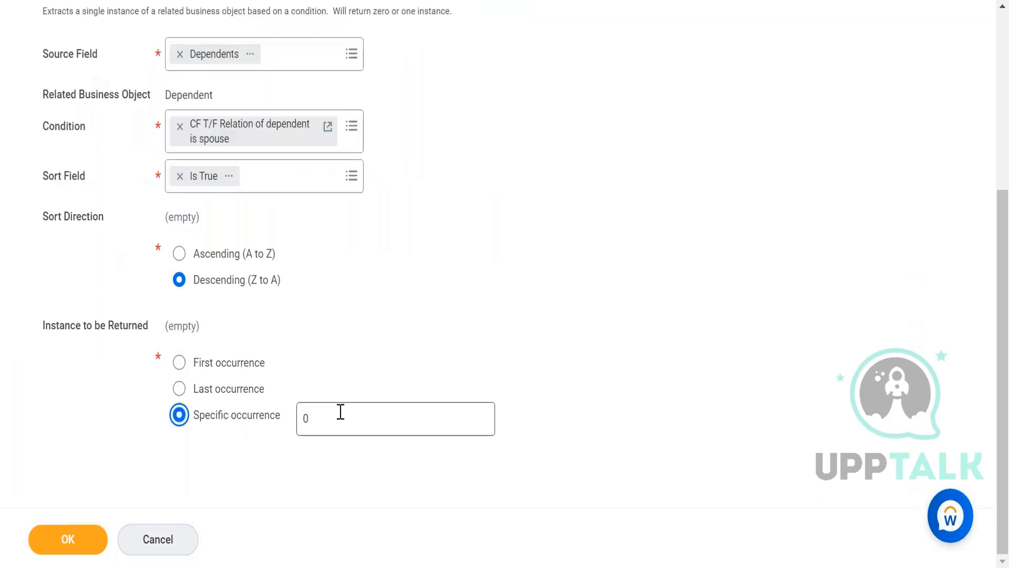
click(325, 415)
key(BackSpace)
text(2)
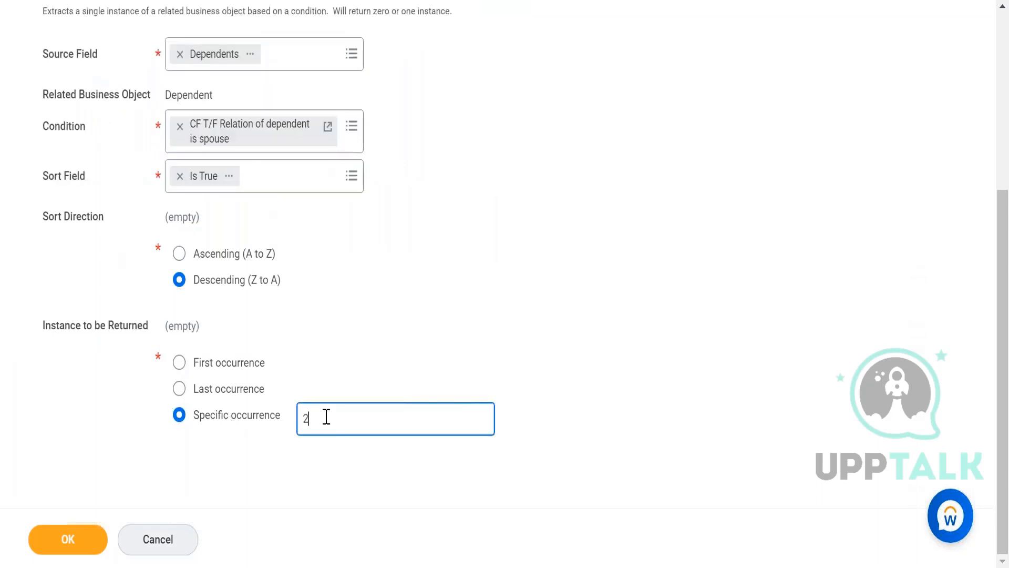
- Set the instance to be returned to Last occurrence, save the calculated field and review its saved definition
click(234, 395)
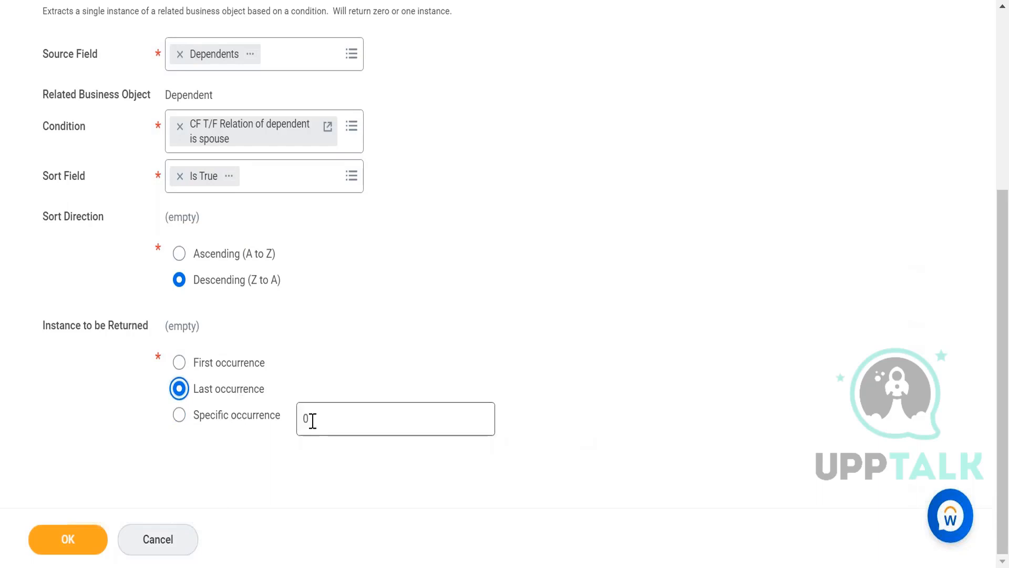
click(67, 540)
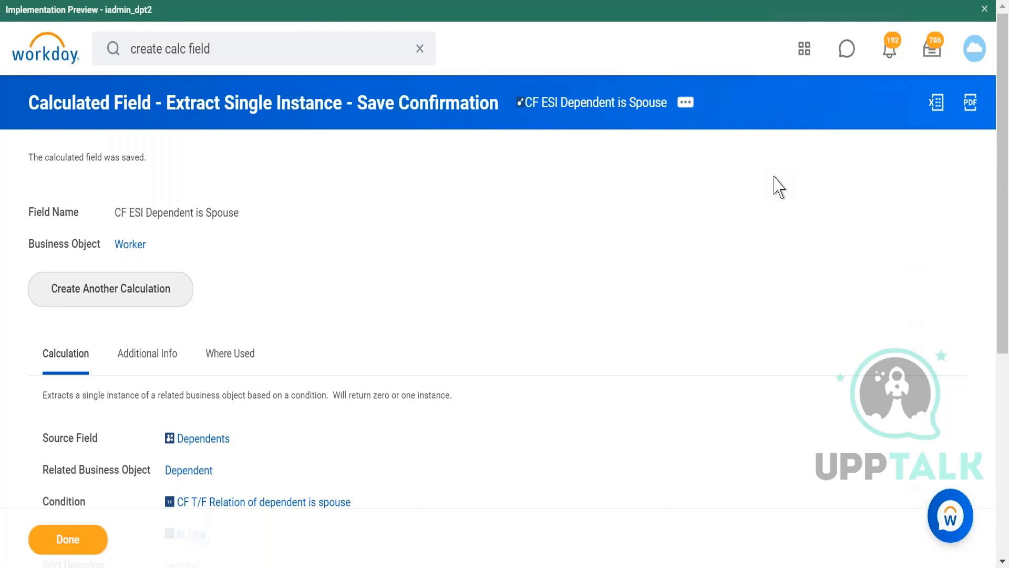
scroll(778, 186, down, 2)
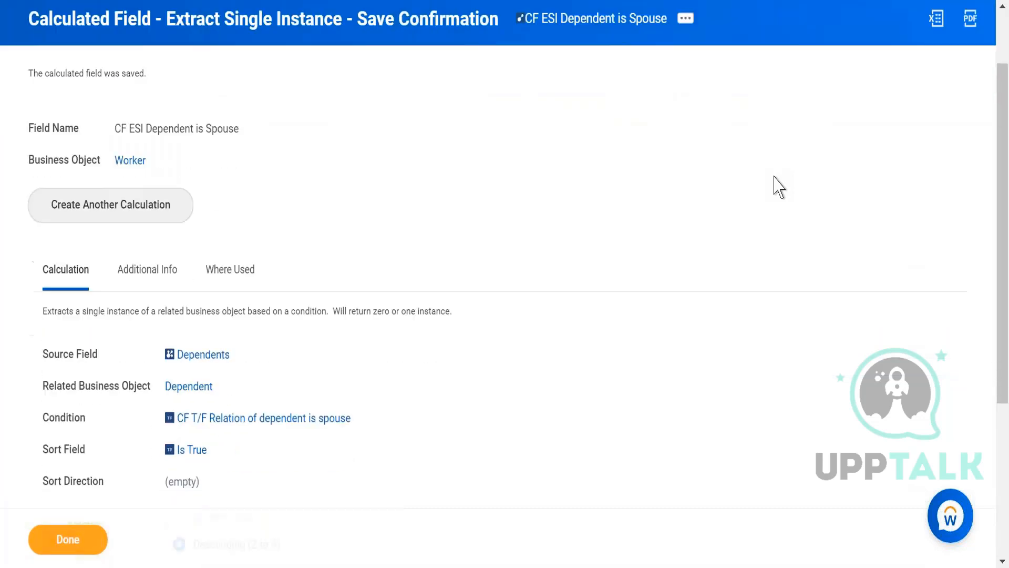
scroll(778, 186, down, 1)
scroll(778, 186, up, 1)
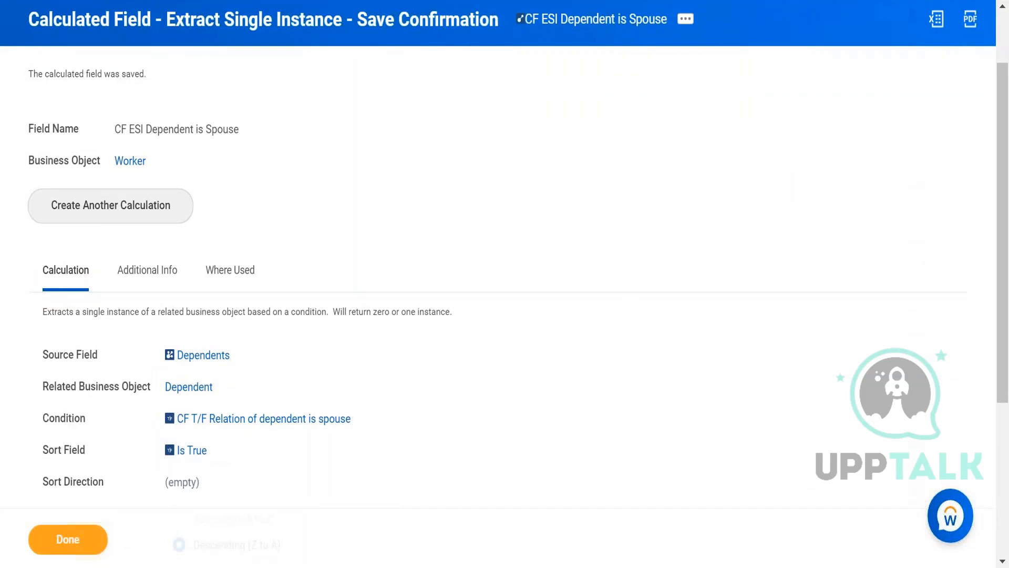
- Switch to the Notepad++ notes and replace XYZ with "Mother" in the Worker Dependent list
click(281, 565)
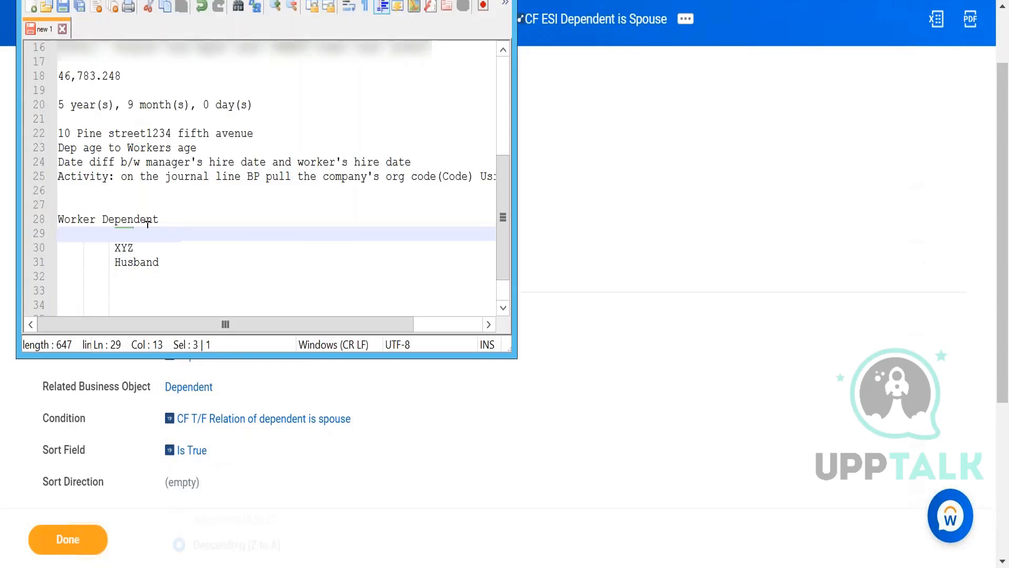
key(BackSpace)
key(BackSpace)
key(BackSpace)
click(139, 248)
key(BackSpace)
key(BackSpace)
key(BackSpace)
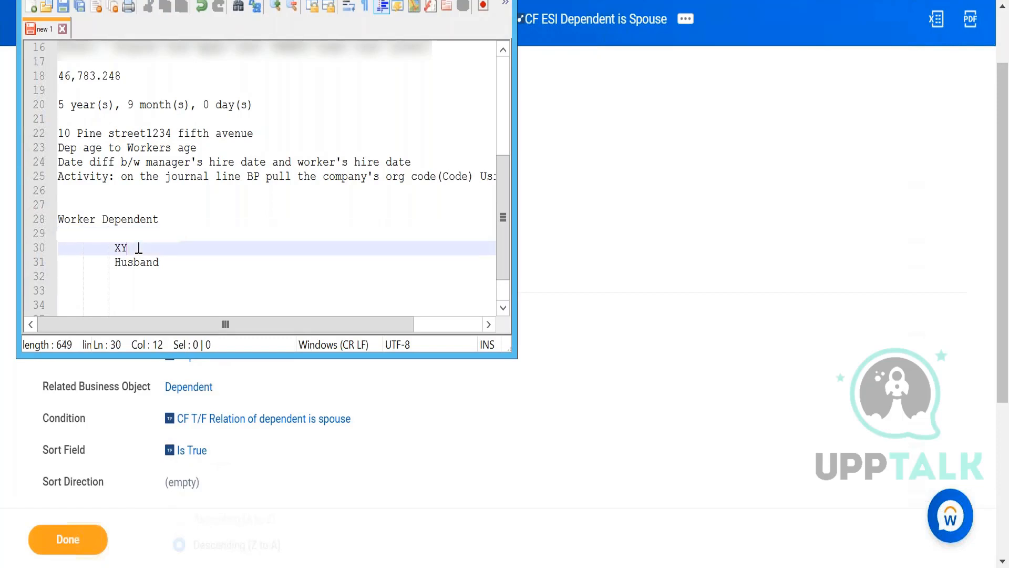
text(Mother)
- Add "Female Child" and "Male Child" on separate lines below Husband in the dependent list
click(167, 261)
key(Return)
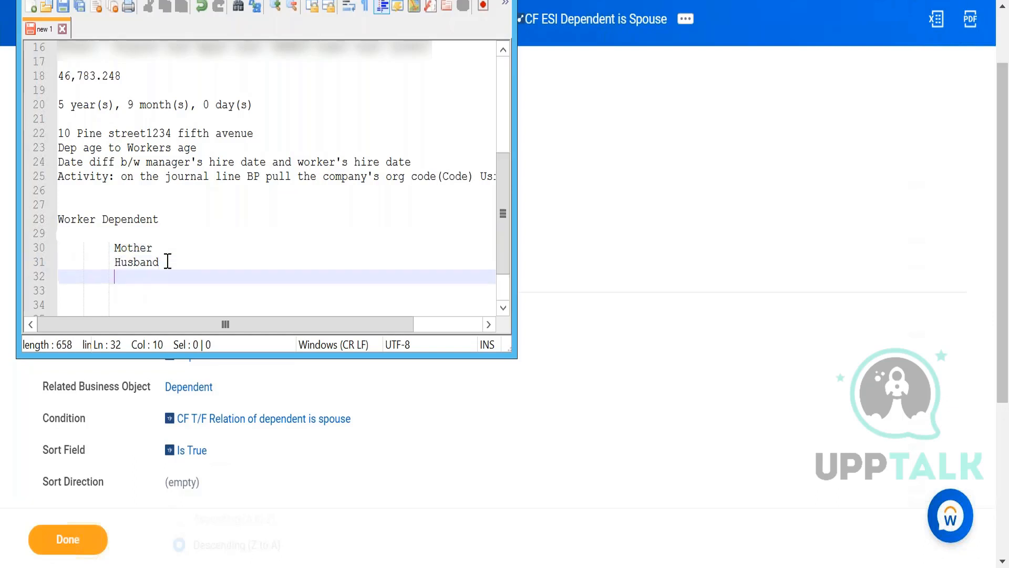
text(Female Child)
key(Return)
text(Male Child)
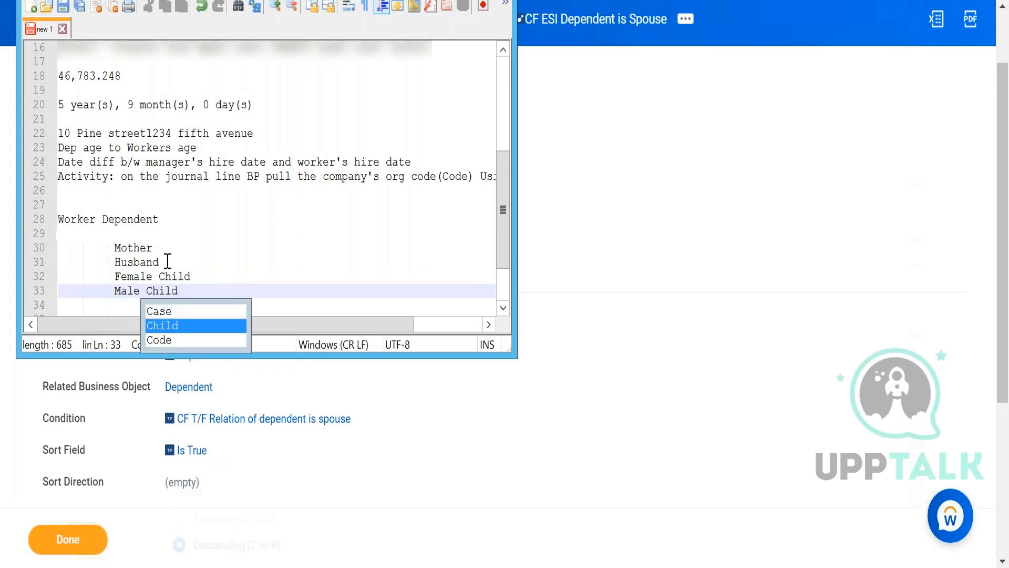
key(Escape)
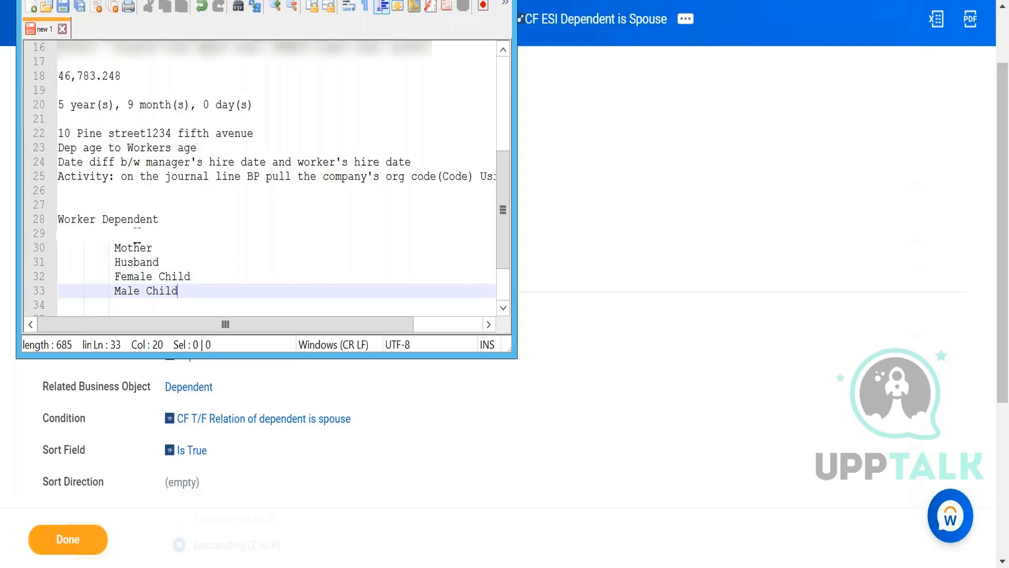
- Change "Male Child" on the last line of the dependent list to "Female Child"
click(140, 290)
key(BackSpace)
key(BackSpace)
key(BackSpace)
key(BackSpace)
text(Femal)
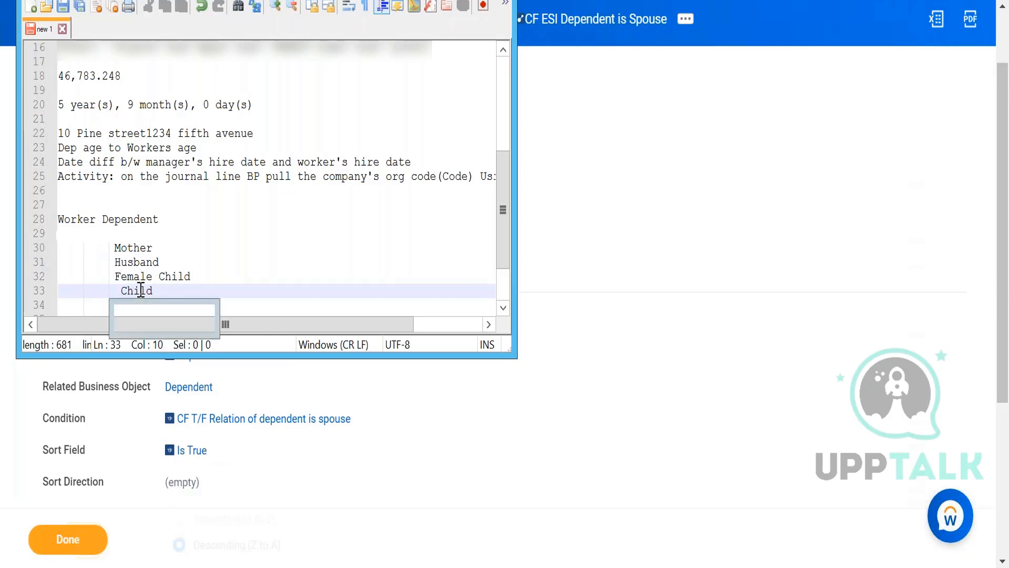
key(BackSpace)
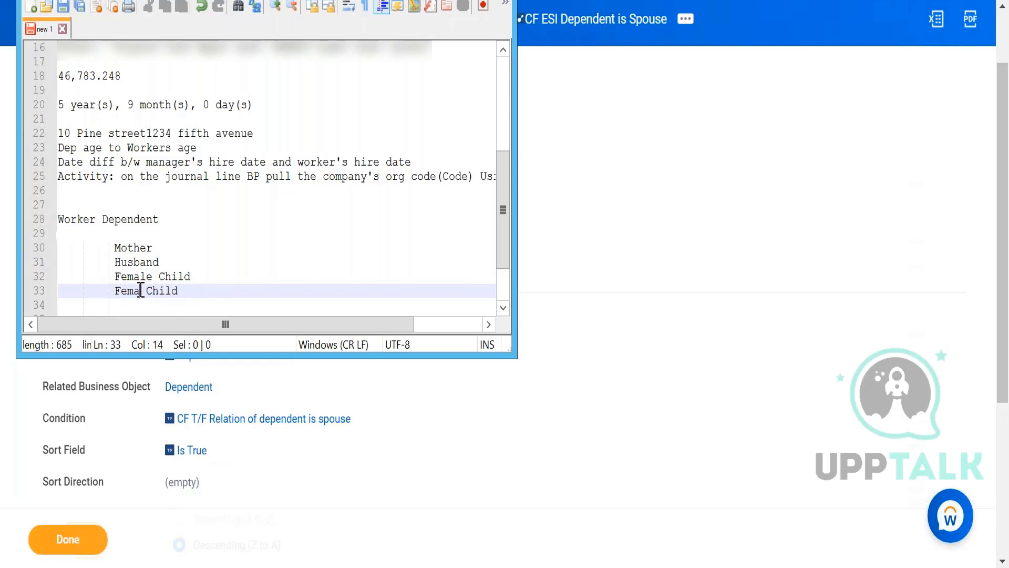
text(le)
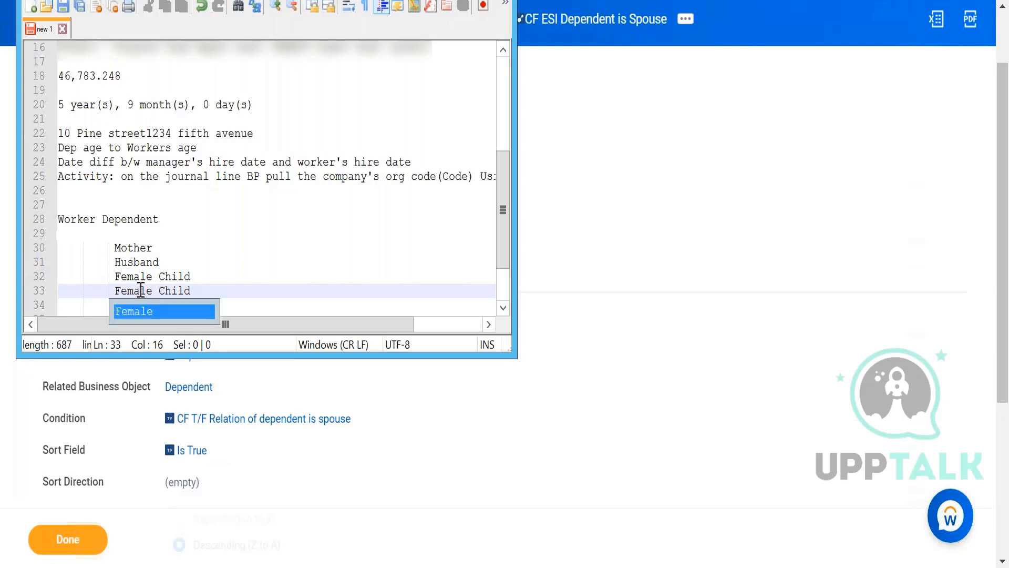
click(238, 281)
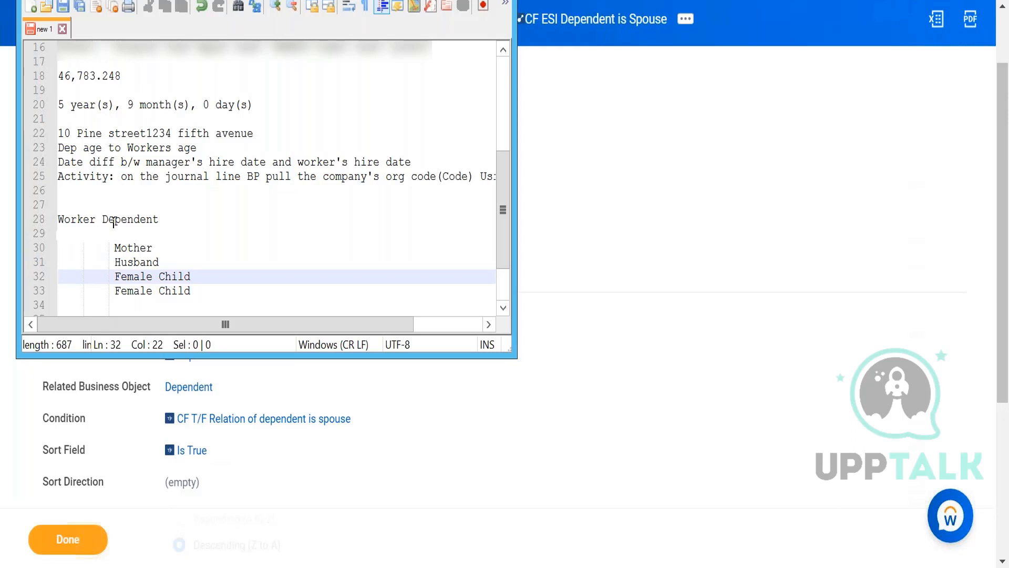
- Append "age" to the first "Female Child" line in the Worker Dependent list
drag(116, 232, 202, 292)
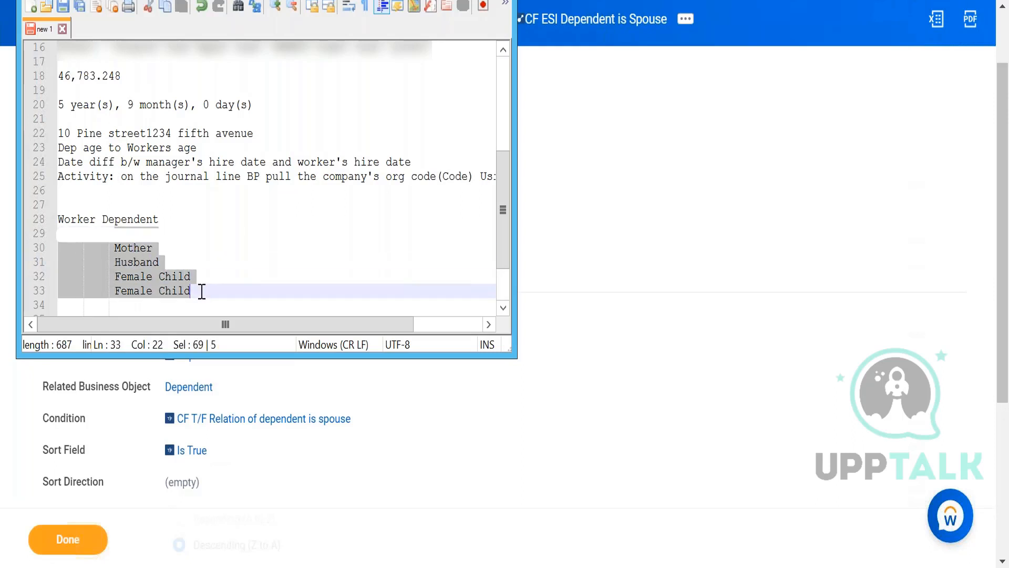
click(116, 277)
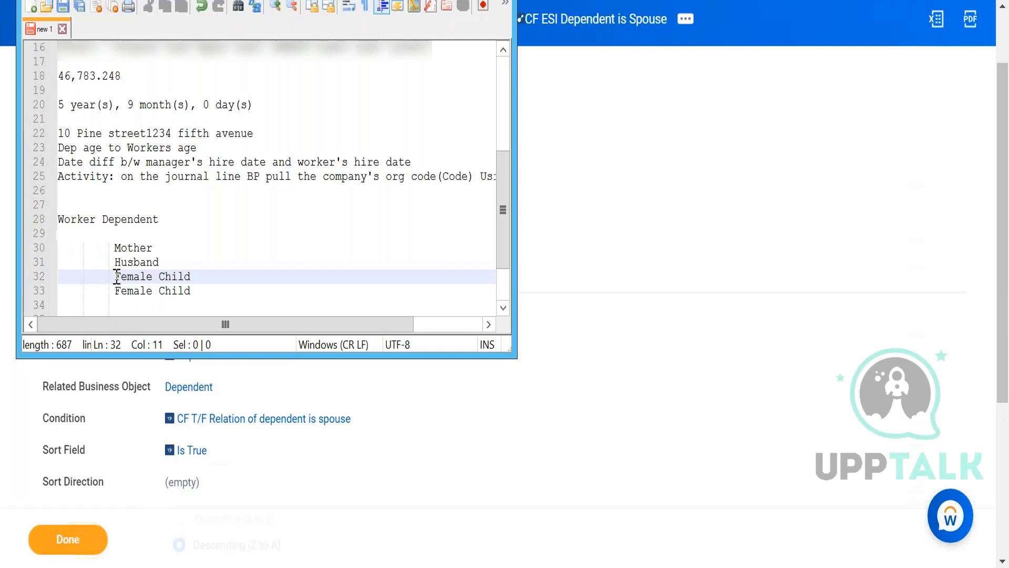
click(230, 279)
text(age)
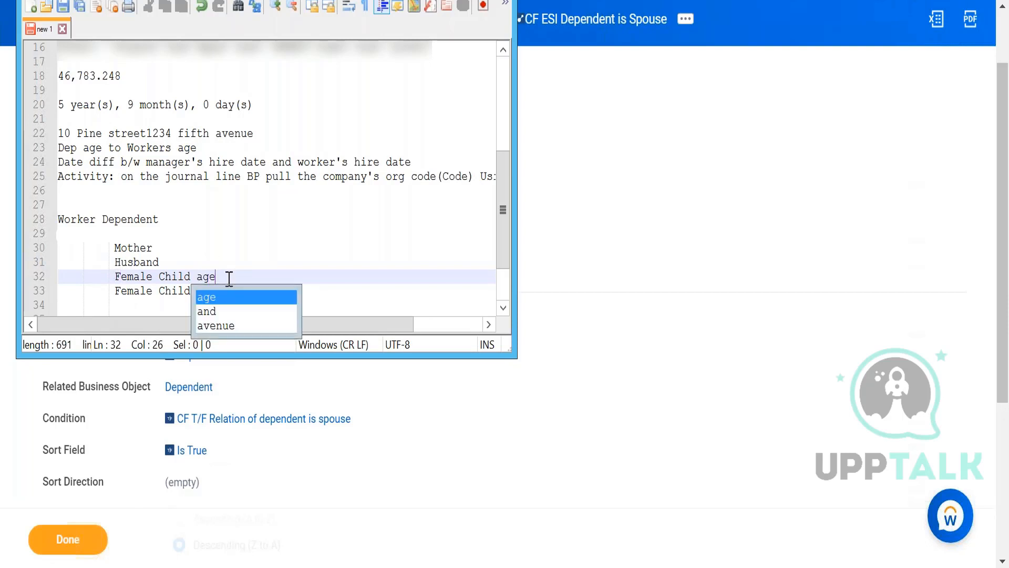
click(229, 278)
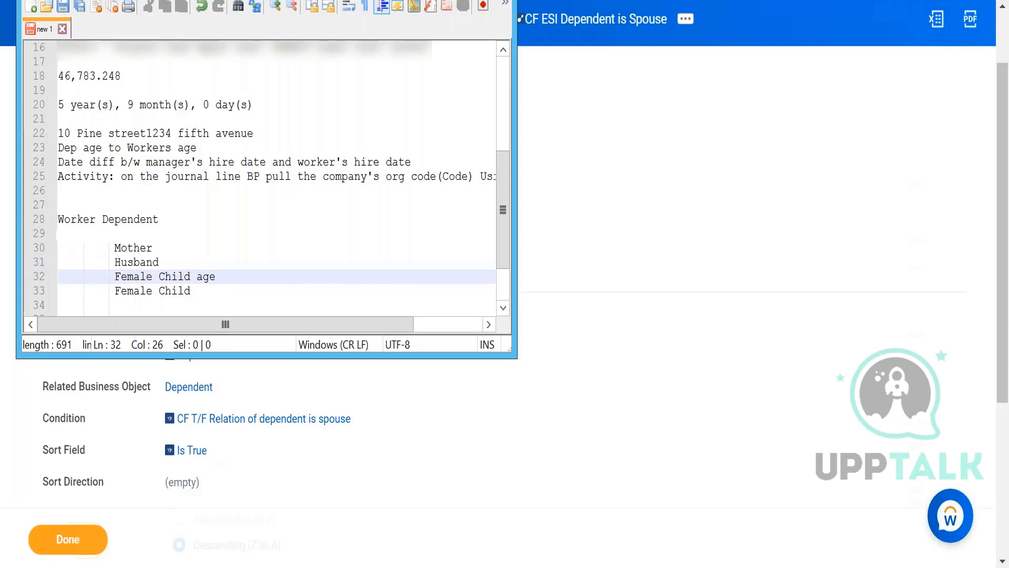
- Switch to Workday, search for "create calc field" and open the Create Calculated Field task
key(alt+Tab)
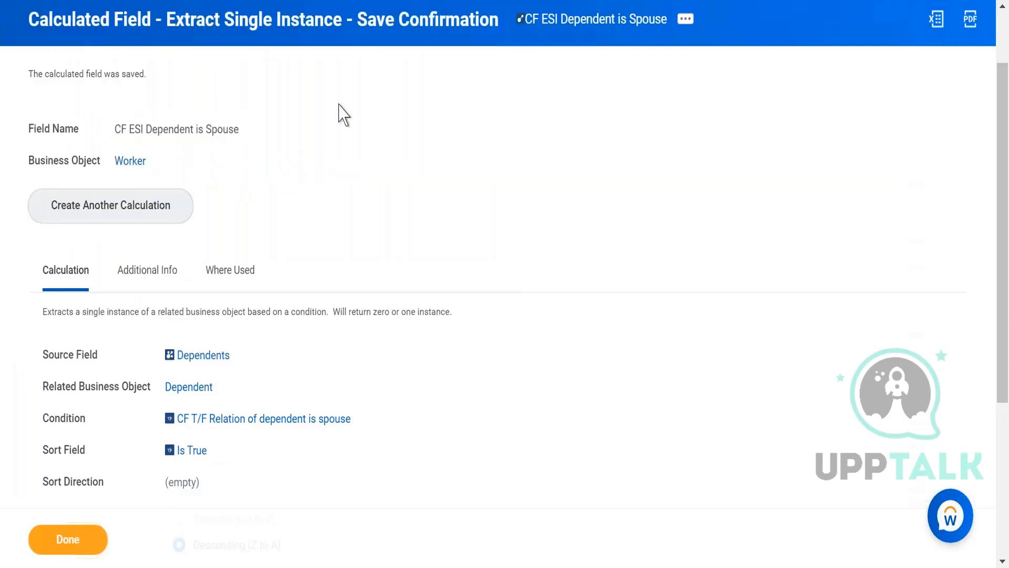
scroll(340, 105, up, 2)
click(260, 57)
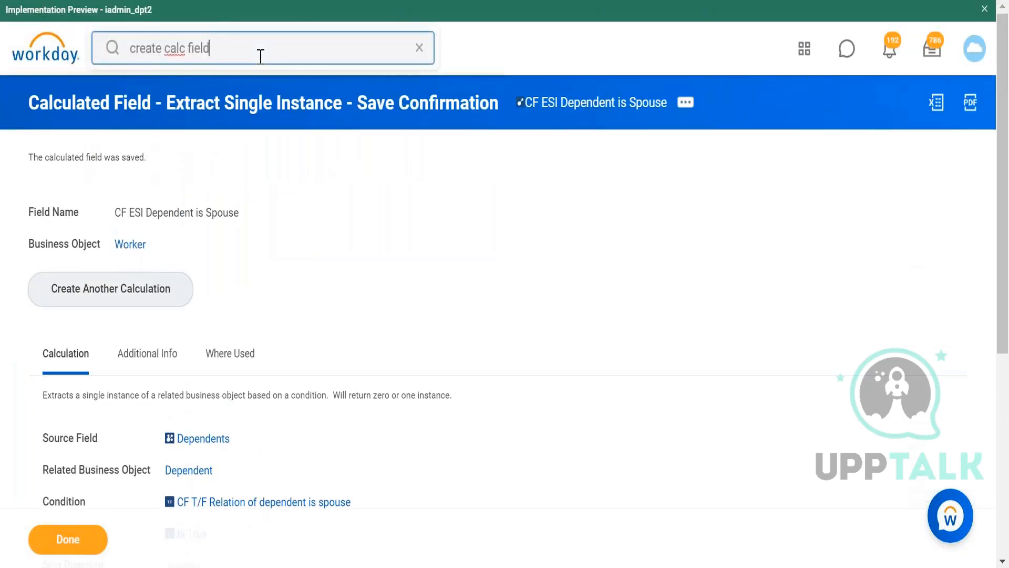
key(Return)
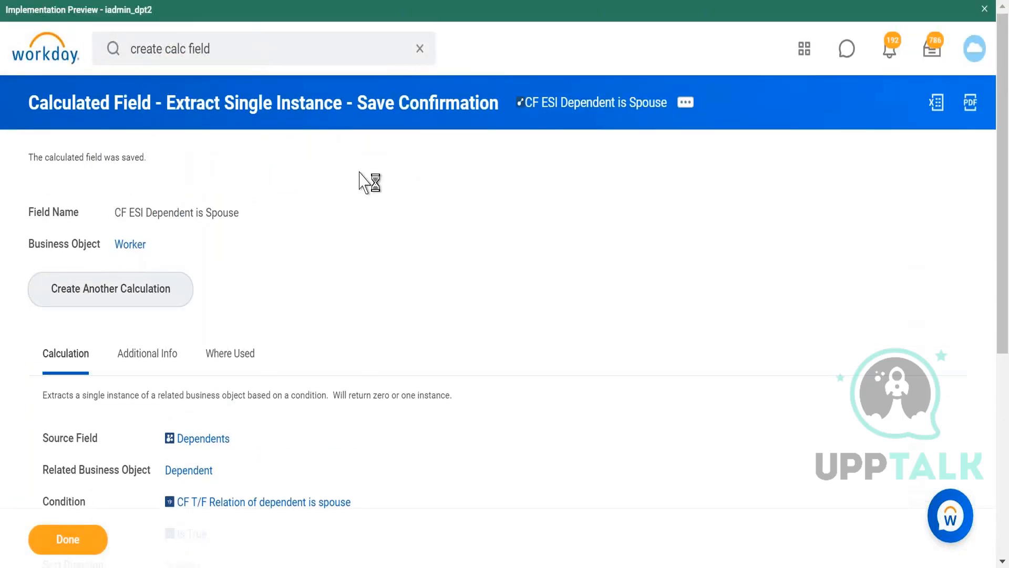
click(268, 219)
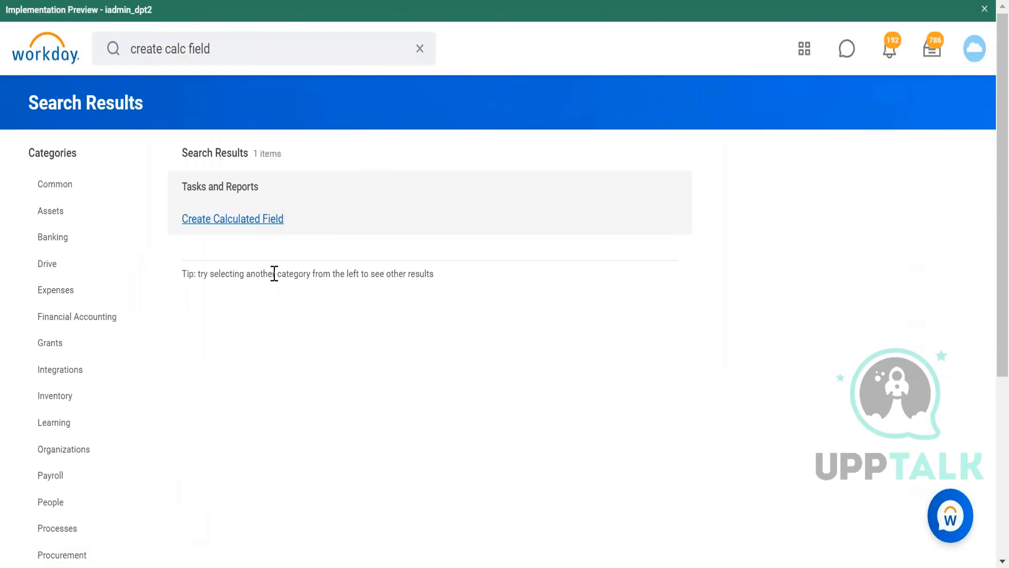
- Name the new calculated field "CF EMI Female Children" and set its business object to Worker
click(236, 165)
text(CF EM)
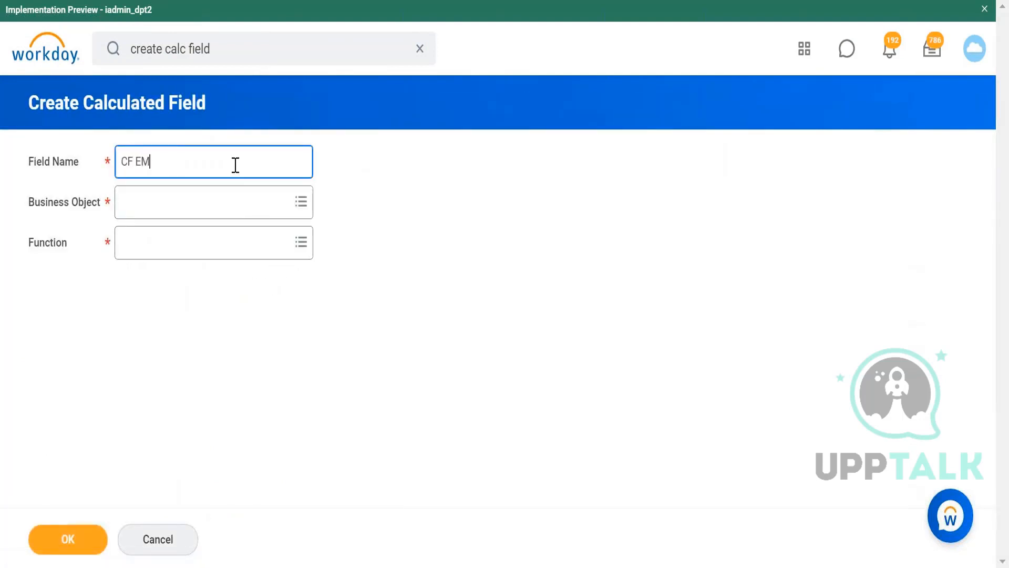
text(I Female Children)
click(201, 211)
text(orker)
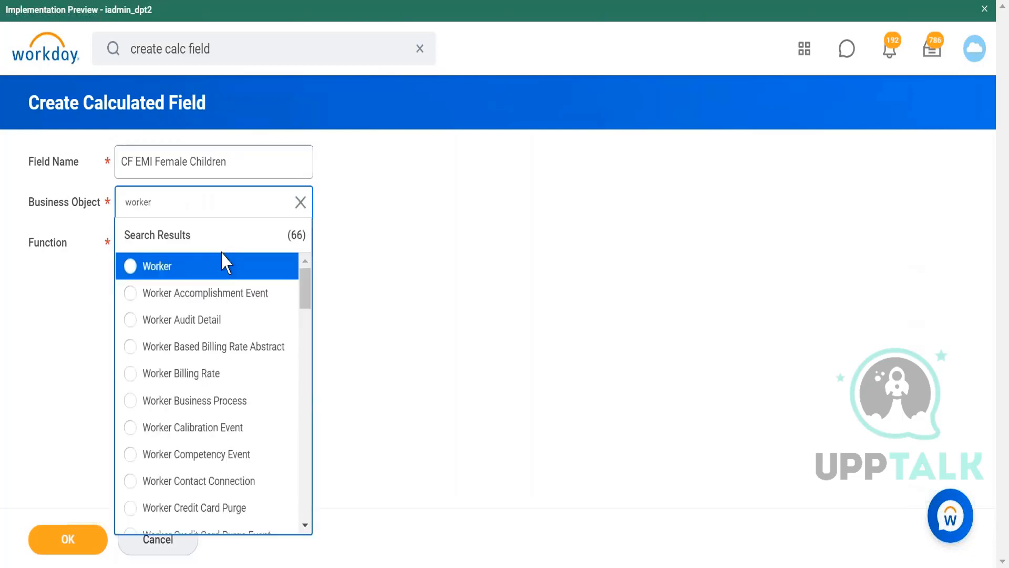
click(227, 270)
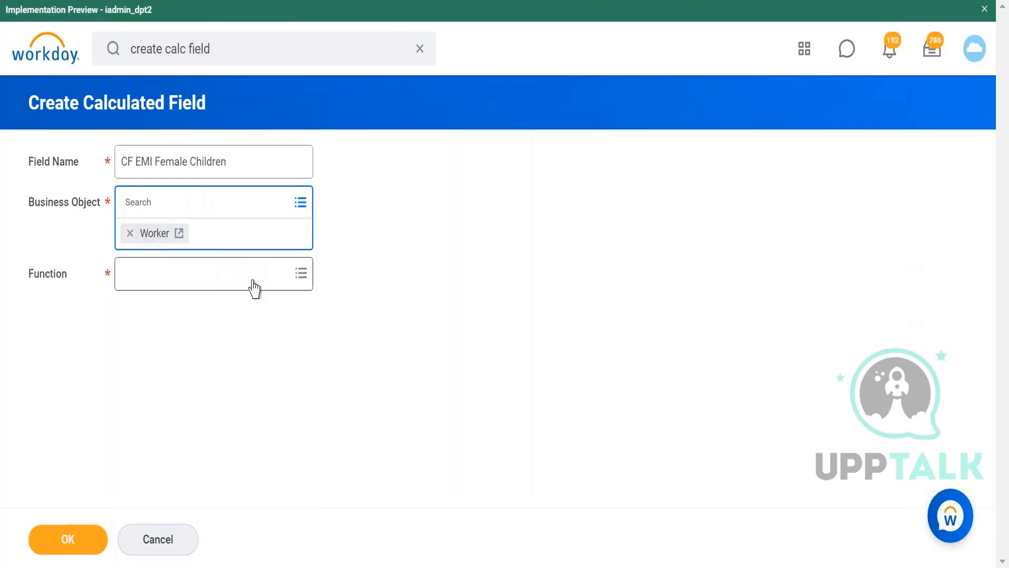
- Choose Extract Multi-Instance as the function and continue to the calculation definition
click(254, 287)
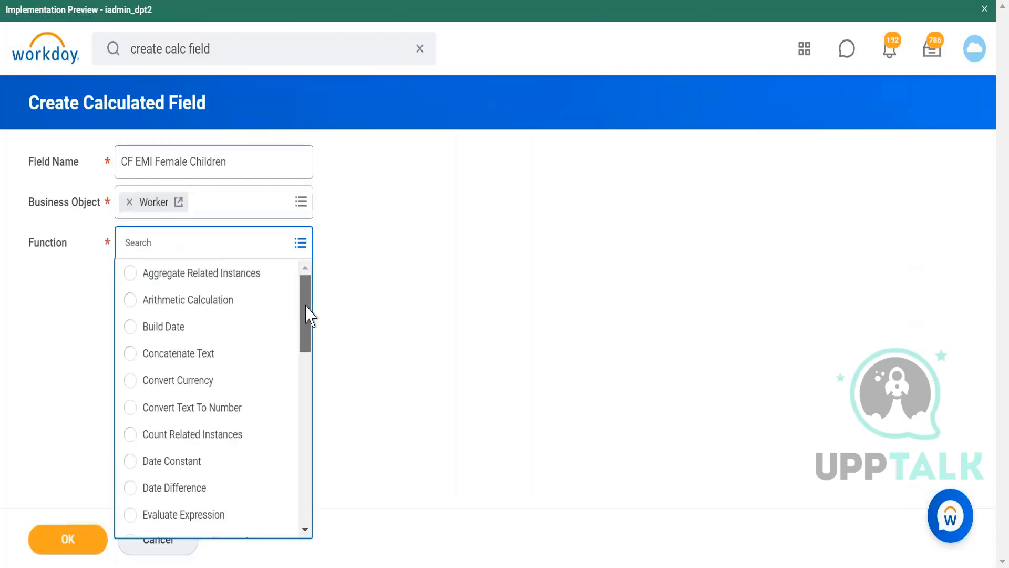
scroll(309, 311, down, 2)
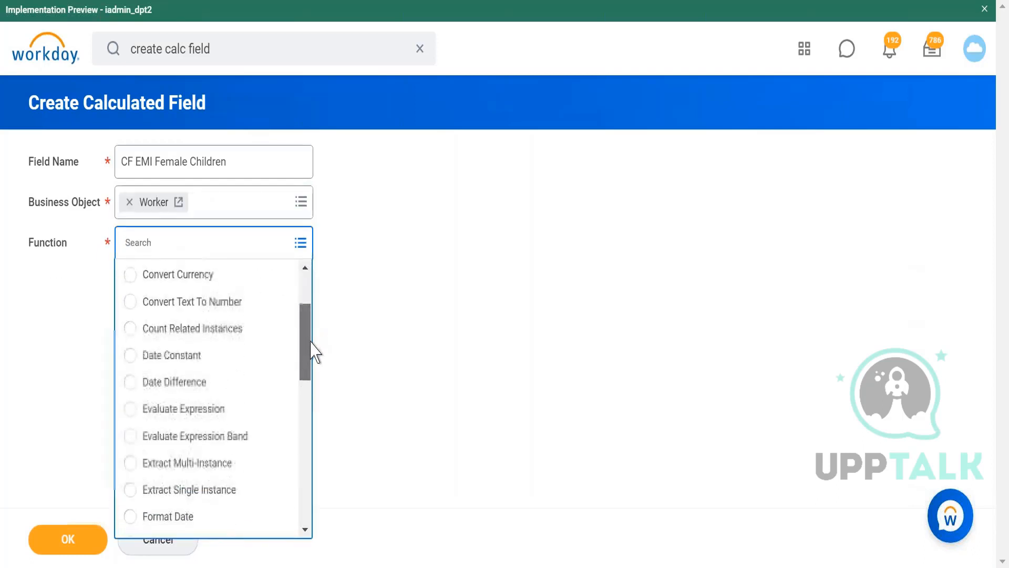
click(225, 465)
click(64, 541)
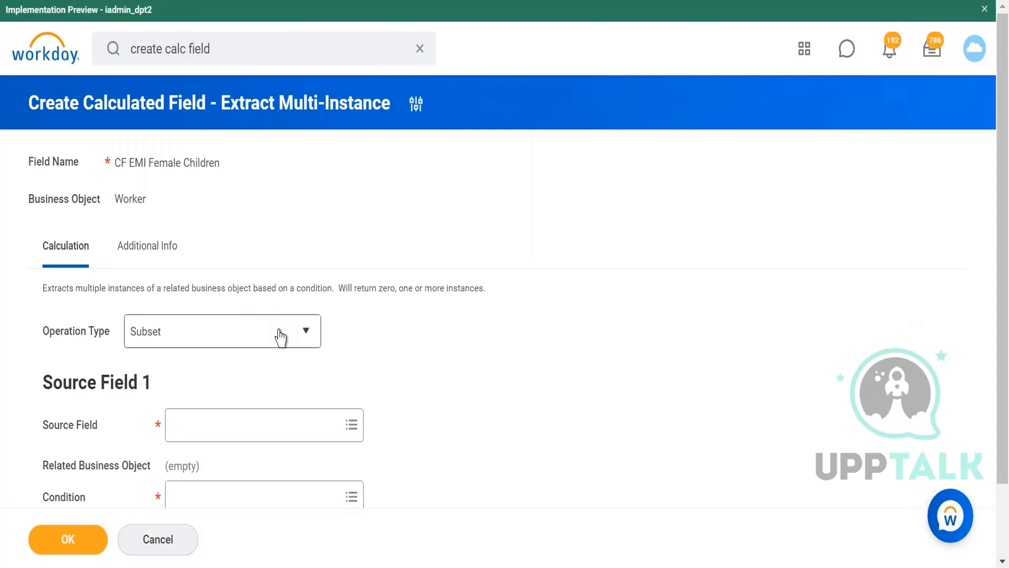
- View the available operation types for the calculation without changing the selection, and switch to the Notepad++ notes
click(280, 337)
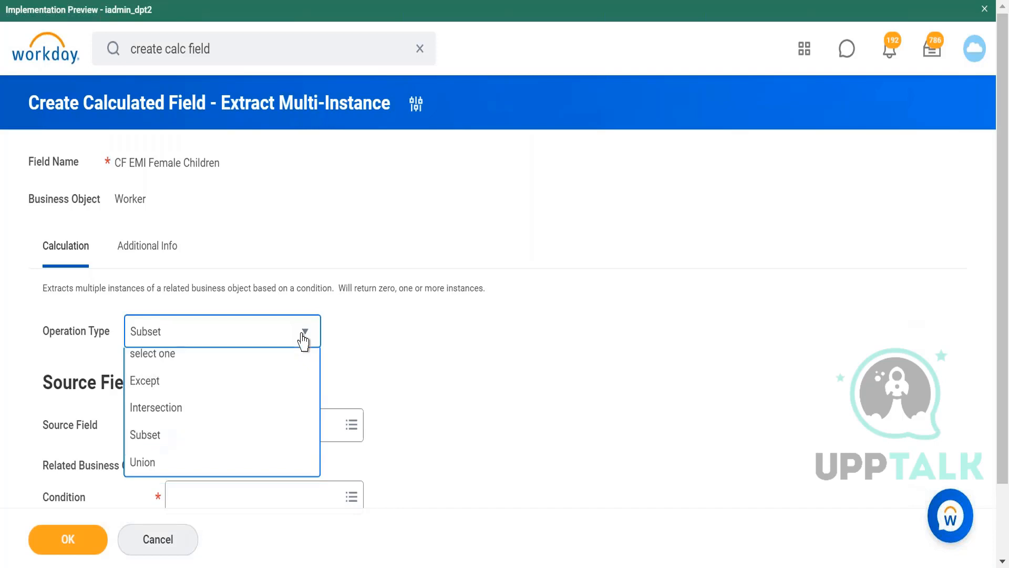
click(304, 339)
key(alt+Tab)
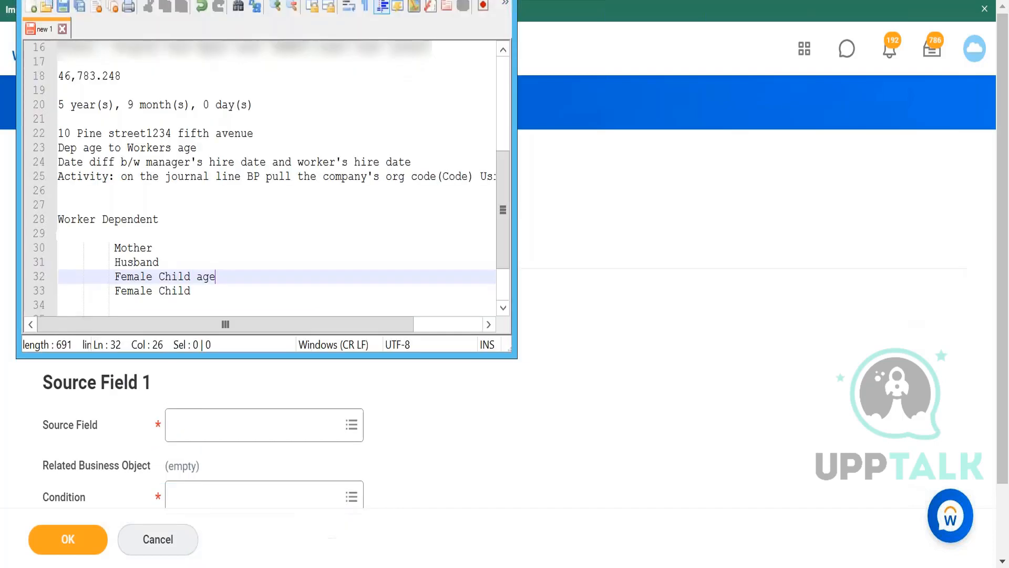
key(Return)
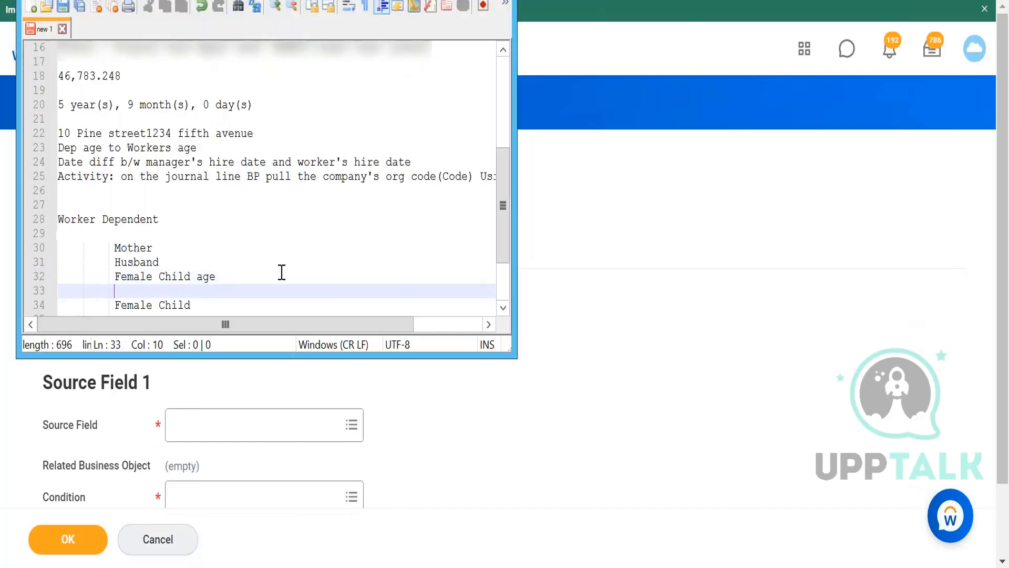
key(BackSpace)
key(BackSpace)
key(BackSpace)
key(BackSpace)
- Add the note "subset- Dependents: Children" below the dependent list, separated by a blank line
click(206, 295)
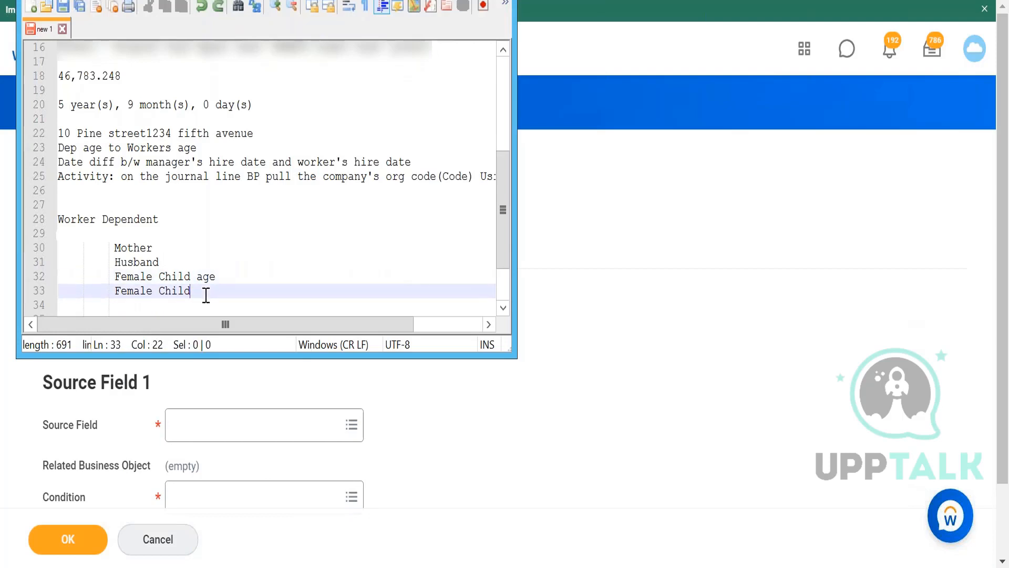
key(Return)
key(Return)
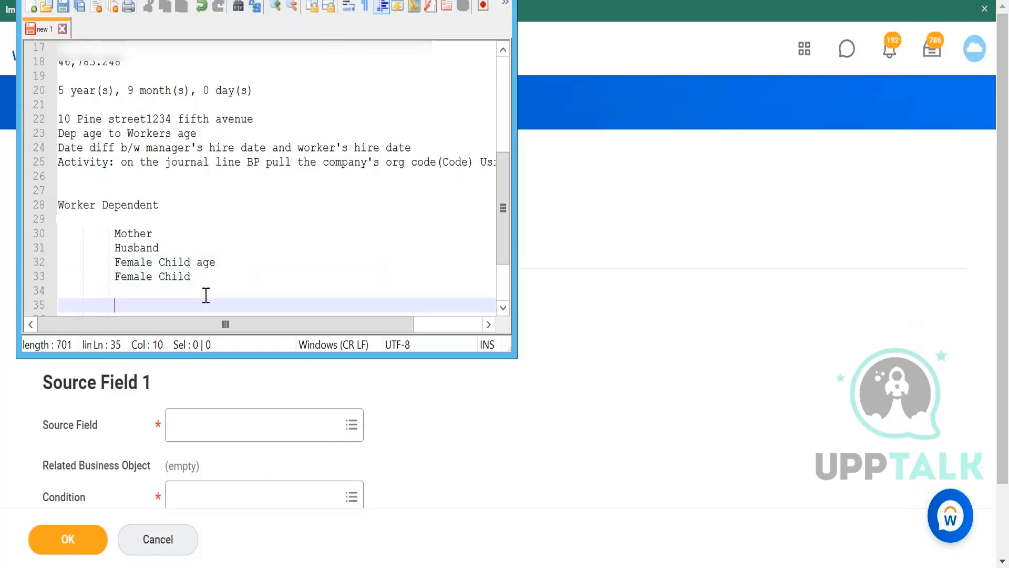
text(subset- Dependents)
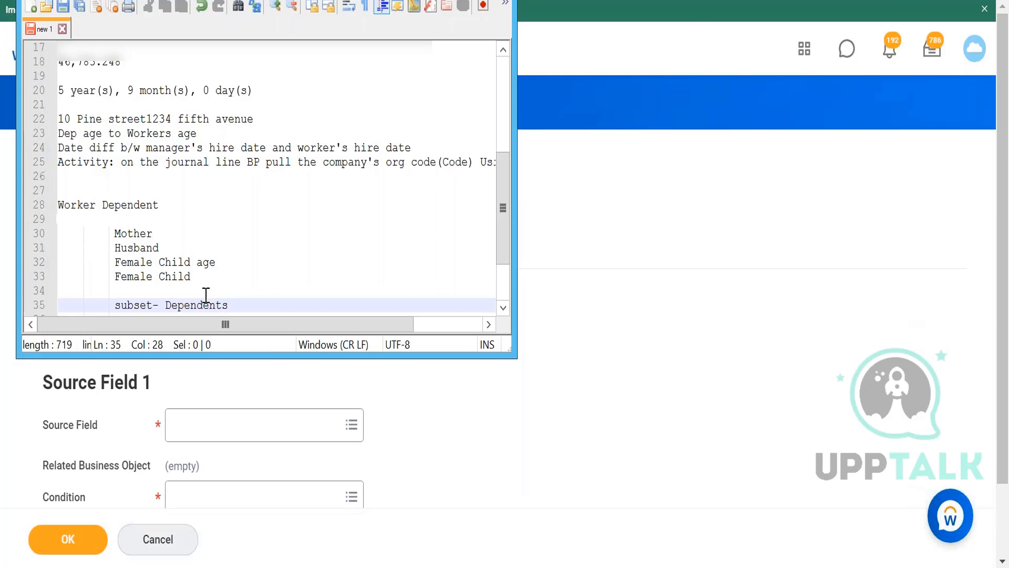
text(:)
text(Children)
key(Return)
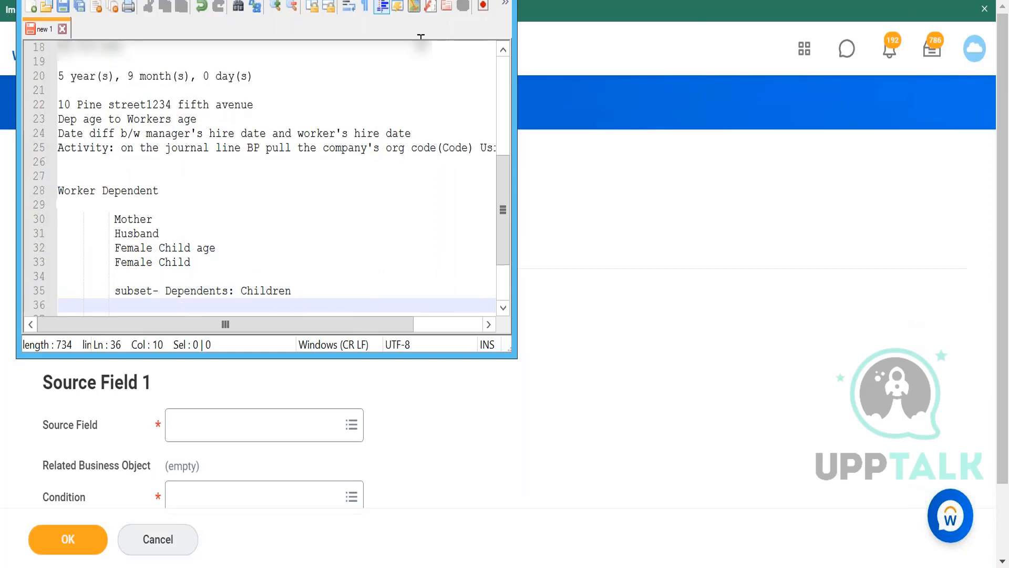
- Write "intersection: Female dependents: Male dependents" on the line below the subset note
text(intersection: Fe)
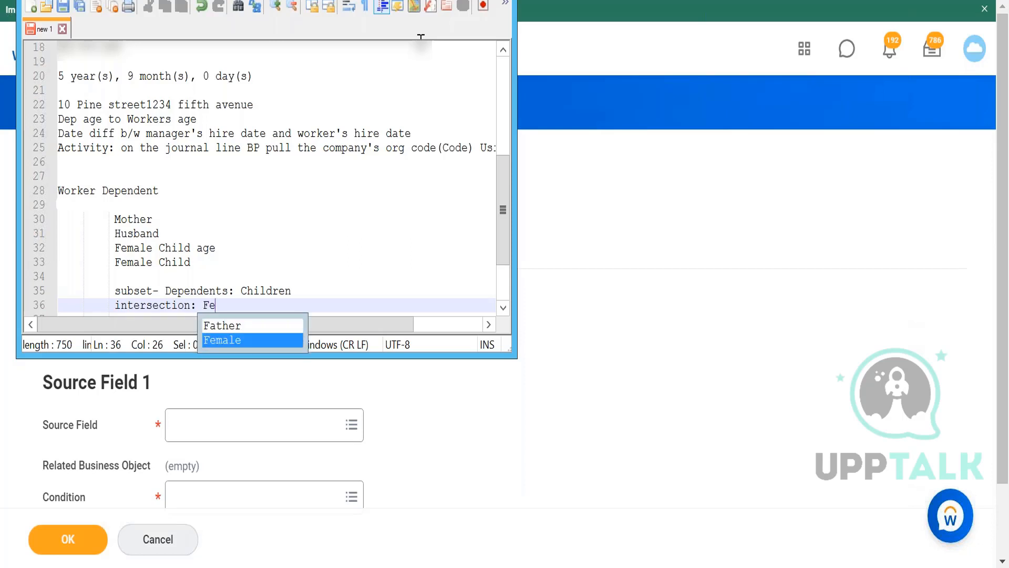
text(male dependents)
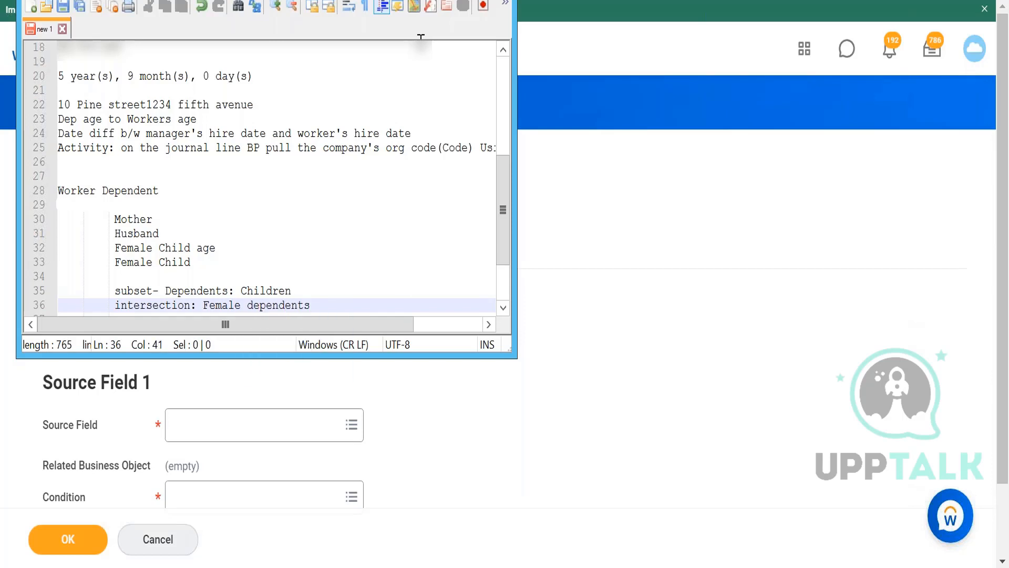
text(: )
text(Males d)
key(BackSpace)
key(BackSpace)
key(BackSpace)
key(BackSpace)
text(e depend)
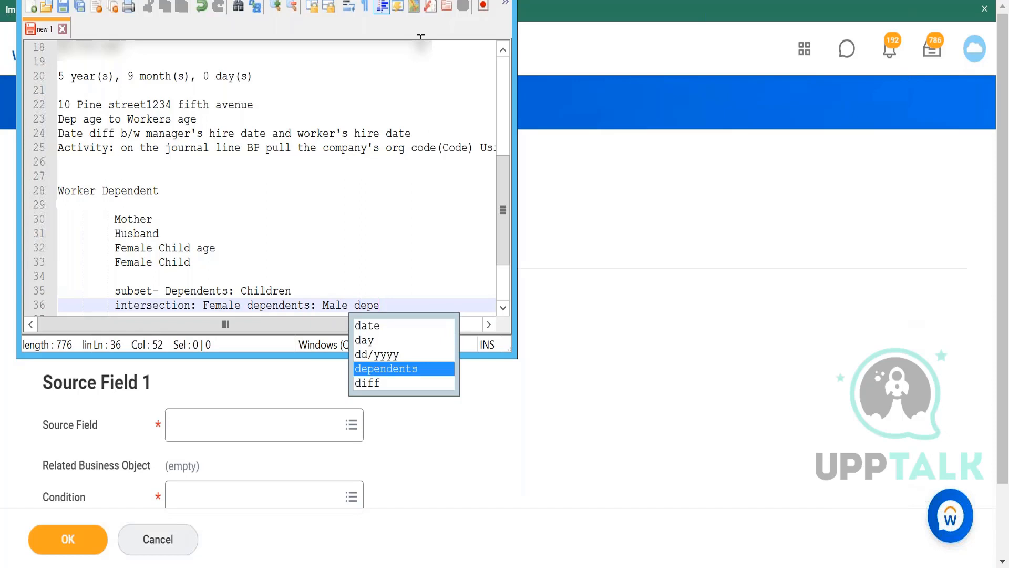
text(ents )
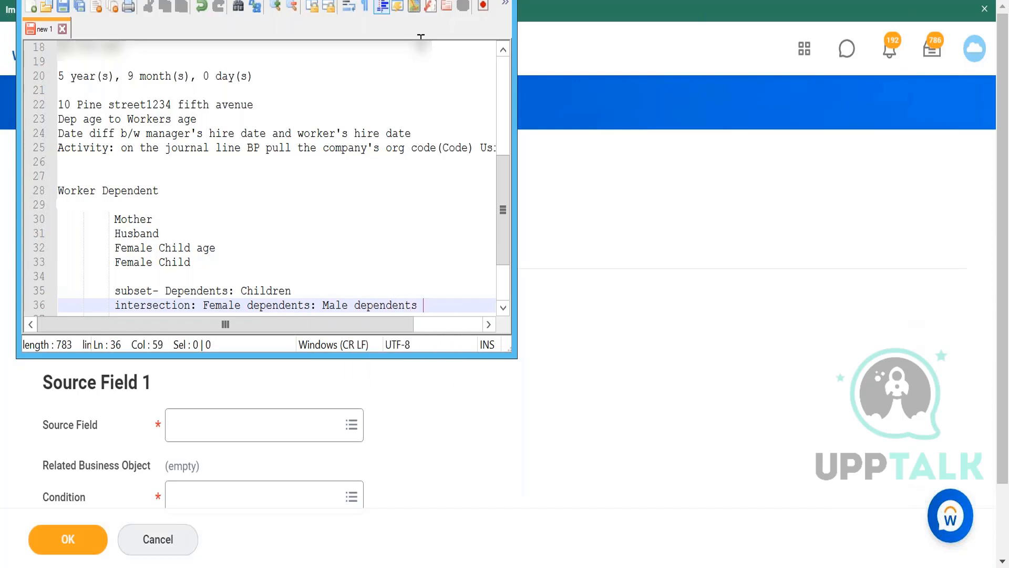
- Extend the intersection note with "Dependents of type parents", correcting the spelling of "Dependents"
text(Dpendents of type)
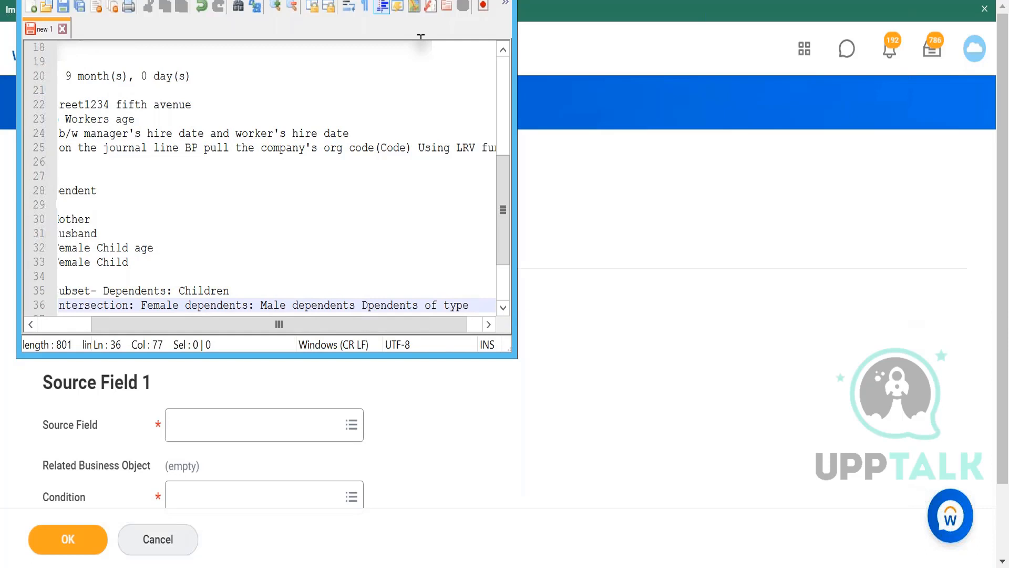
text(parents)
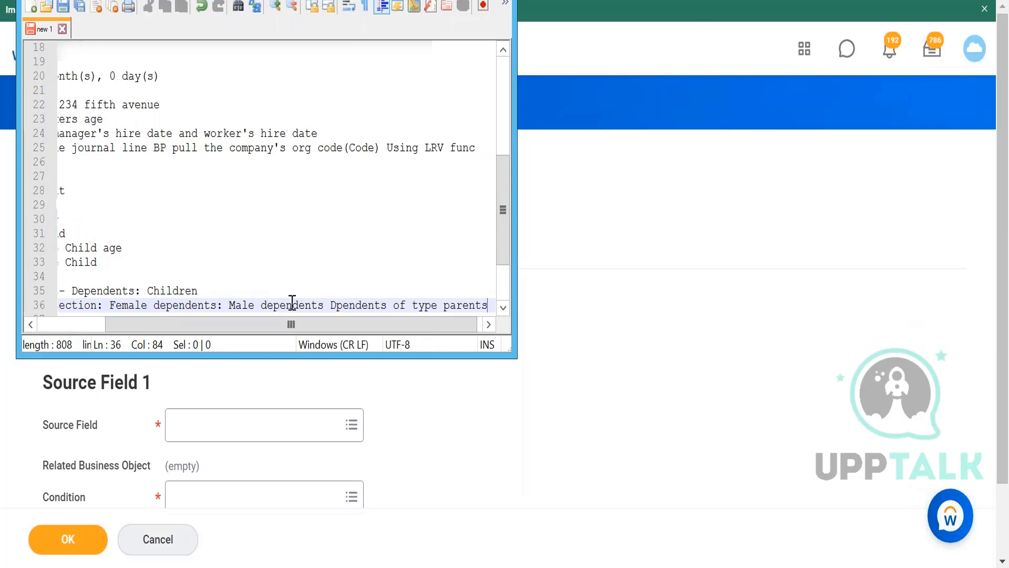
click(335, 305)
text(e)
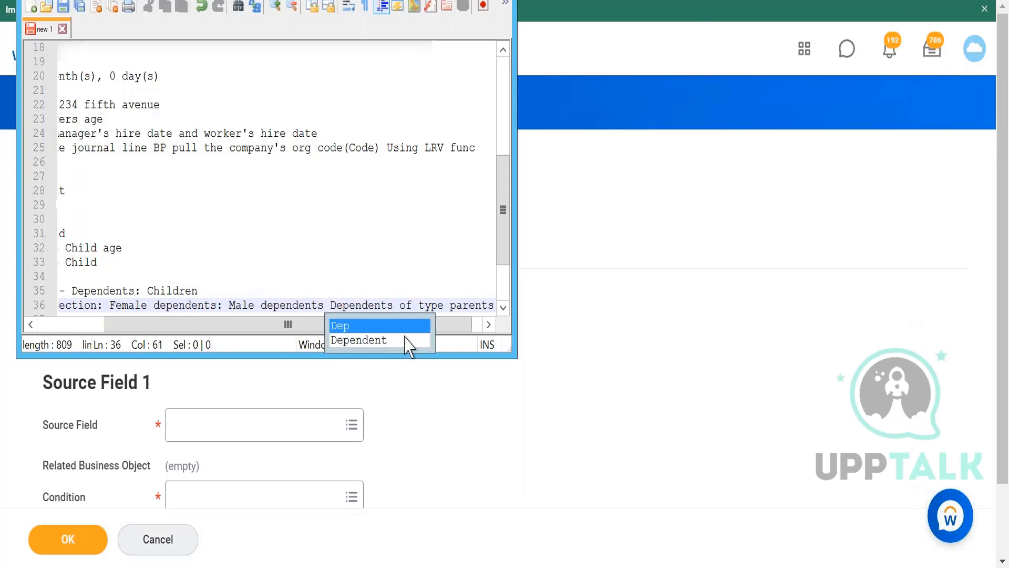
click(431, 225)
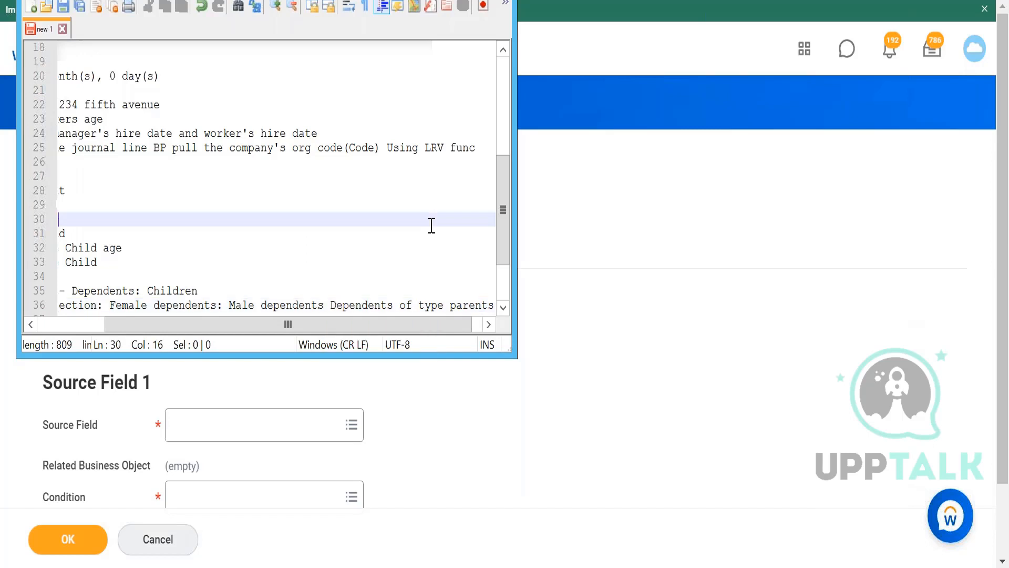
- Add the note "Except: benefit eligible: benefits enrolled" below the intersection line and start another line
drag(506, 235, 489, 279)
scroll(489, 289, right, 3)
scroll(489, 291, left, 1)
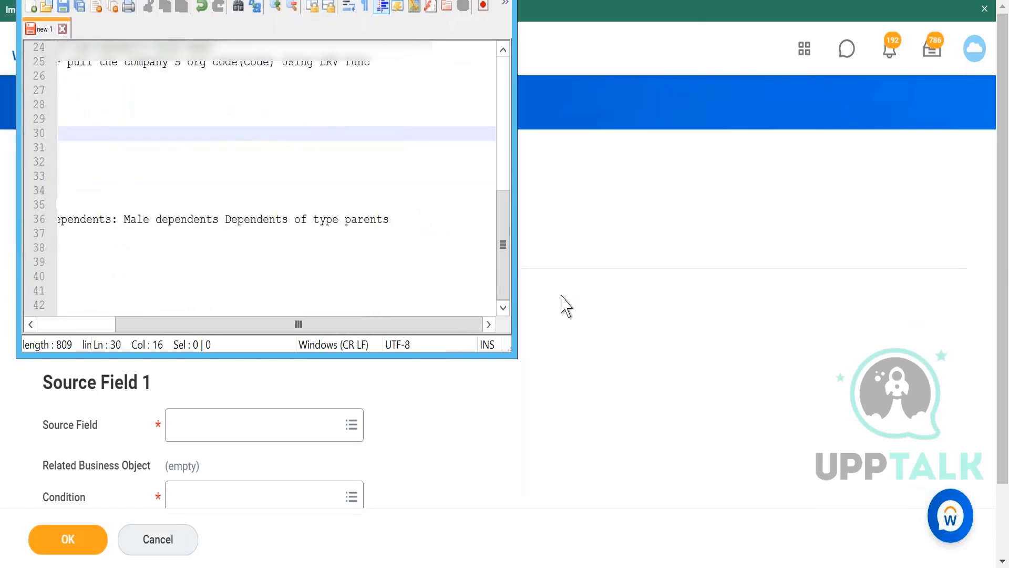
click(398, 219)
text(\)
key(BackSpace)
key(Return)
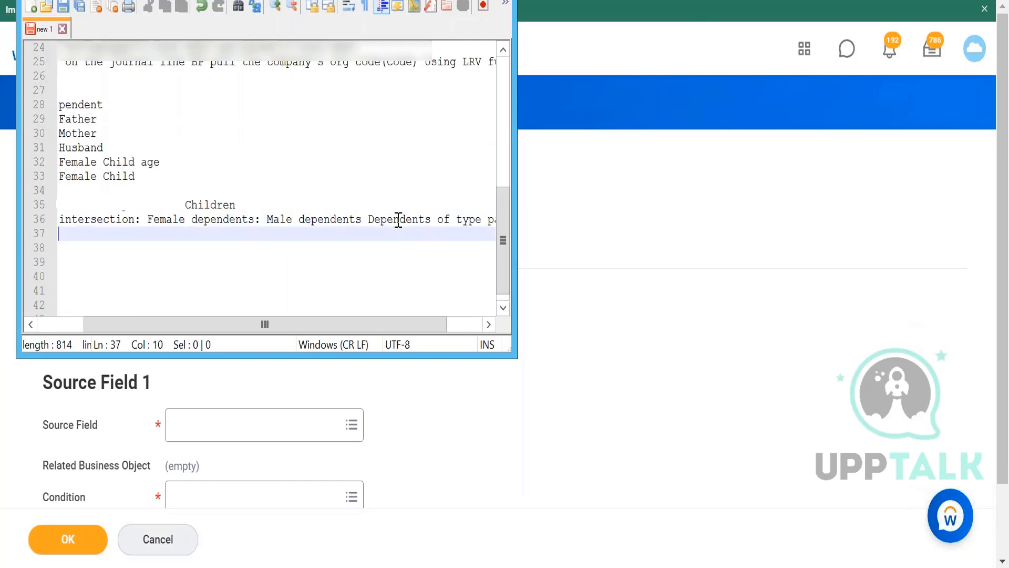
text(Except:)
text(benefit)
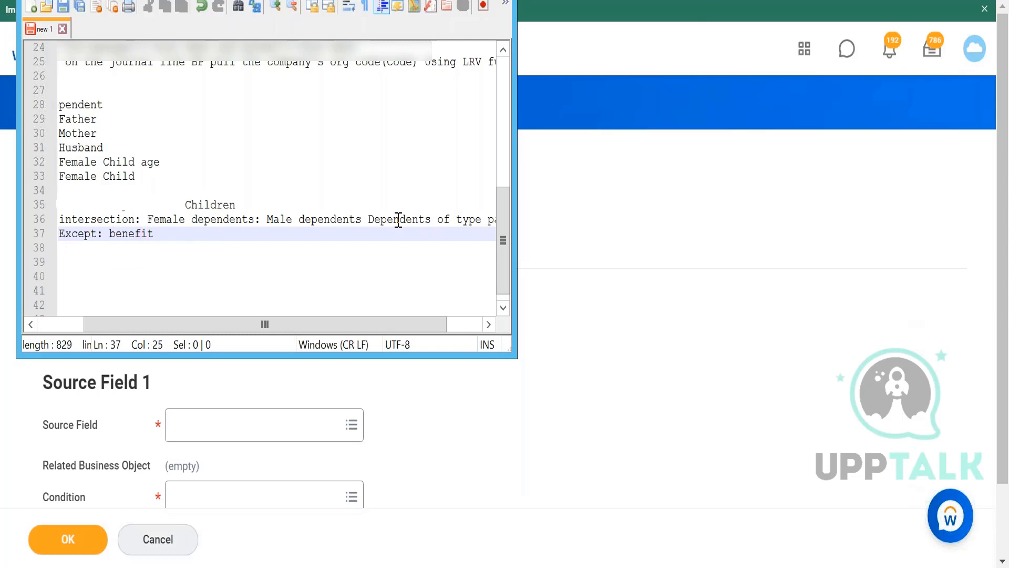
text( eligible)
text(: benefits enrolle)
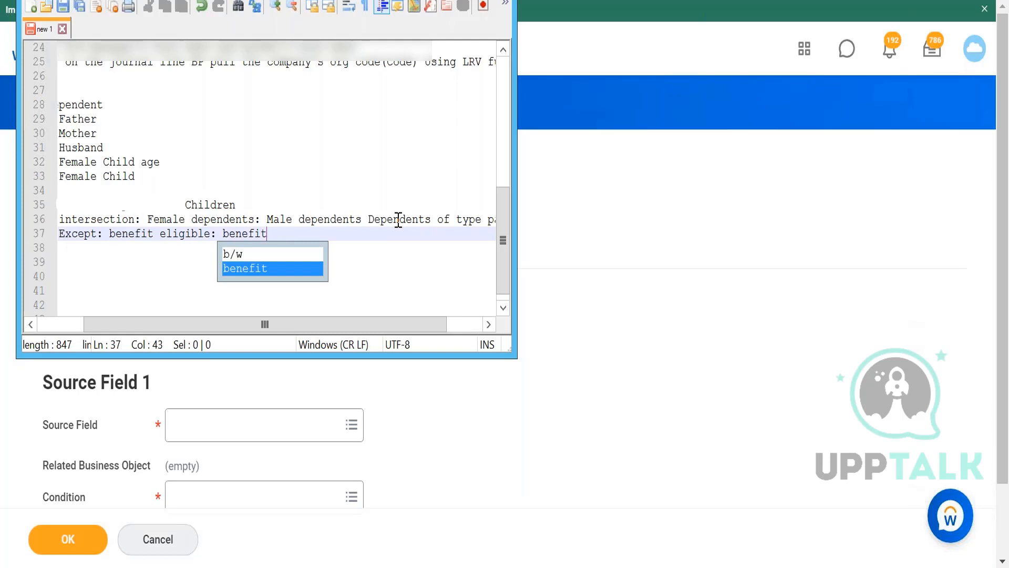
text(d)
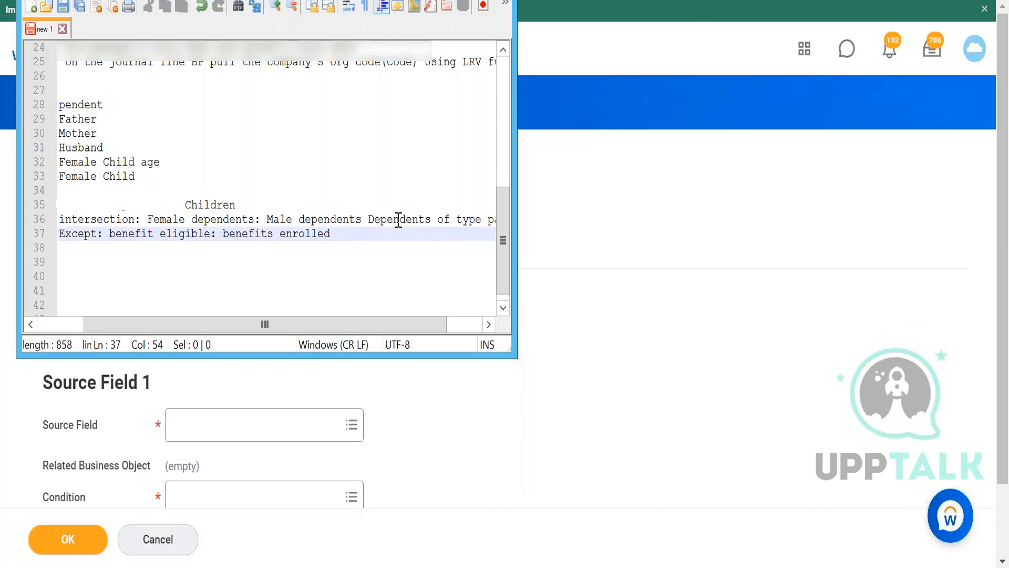
key(Return)
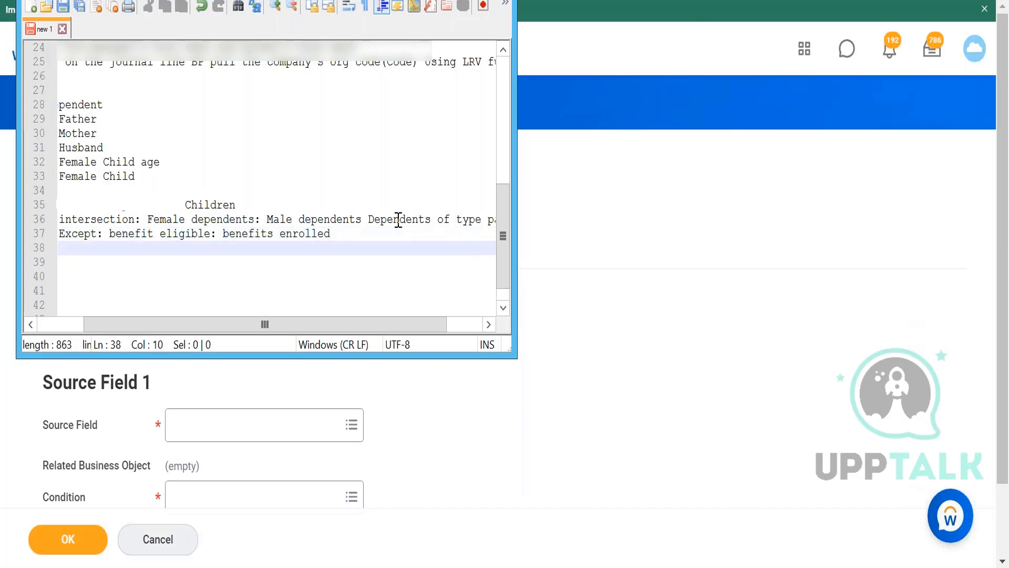
- Add the note "union : Manager, hr partner, Talent partner" on the line below the Except note
text(union : M)
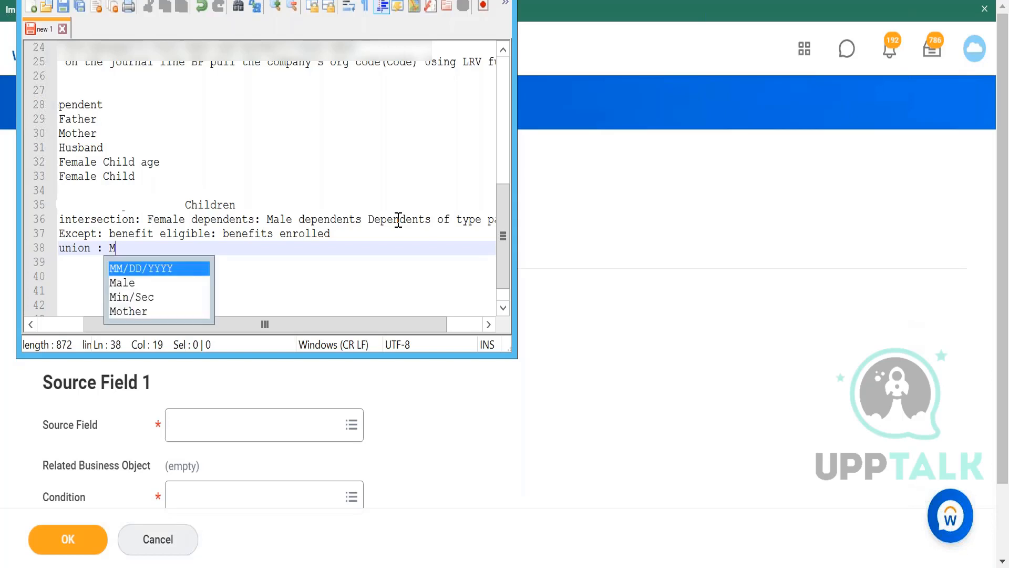
text(anager, h)
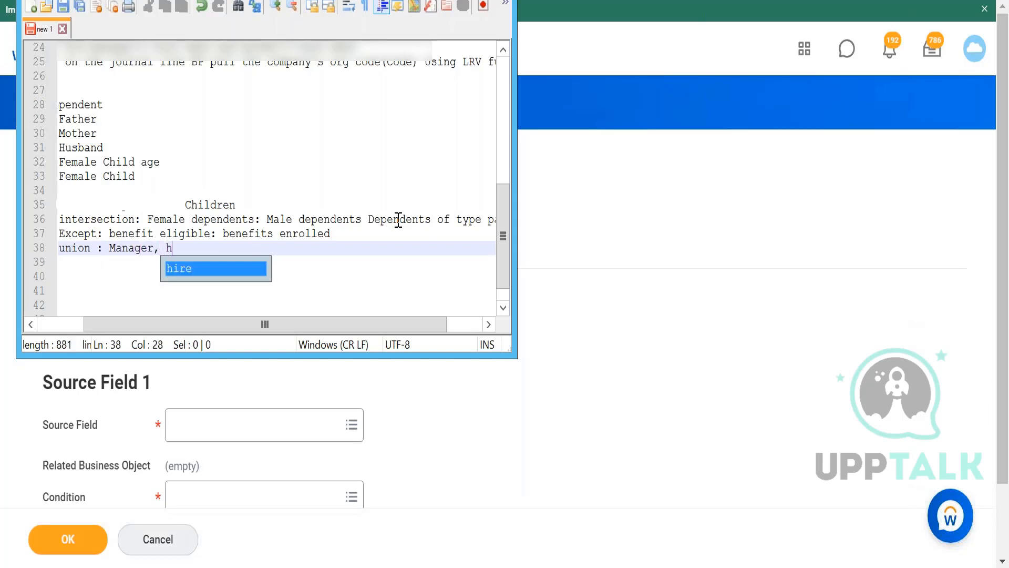
text(r partner, Talent )
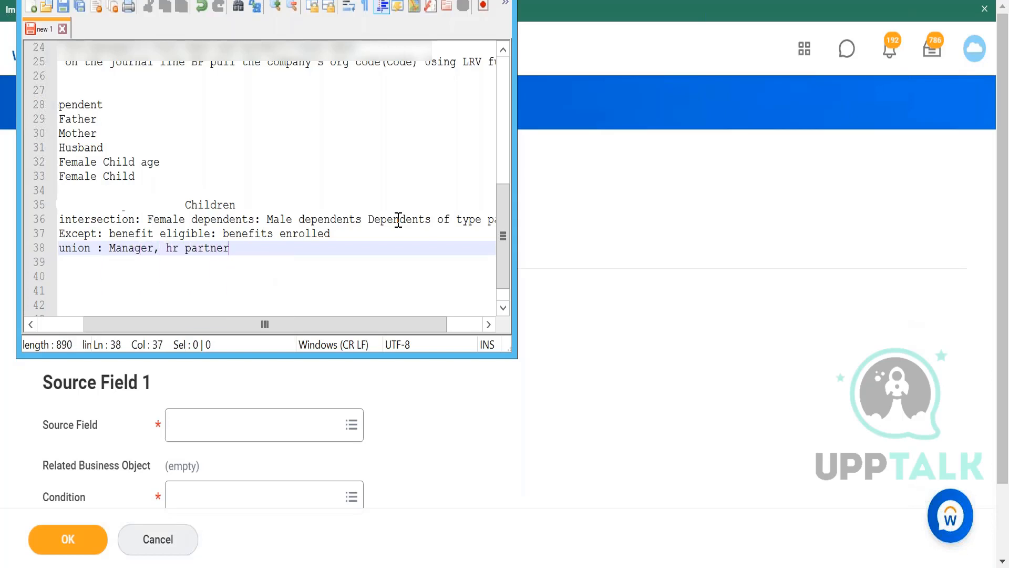
text(partner)
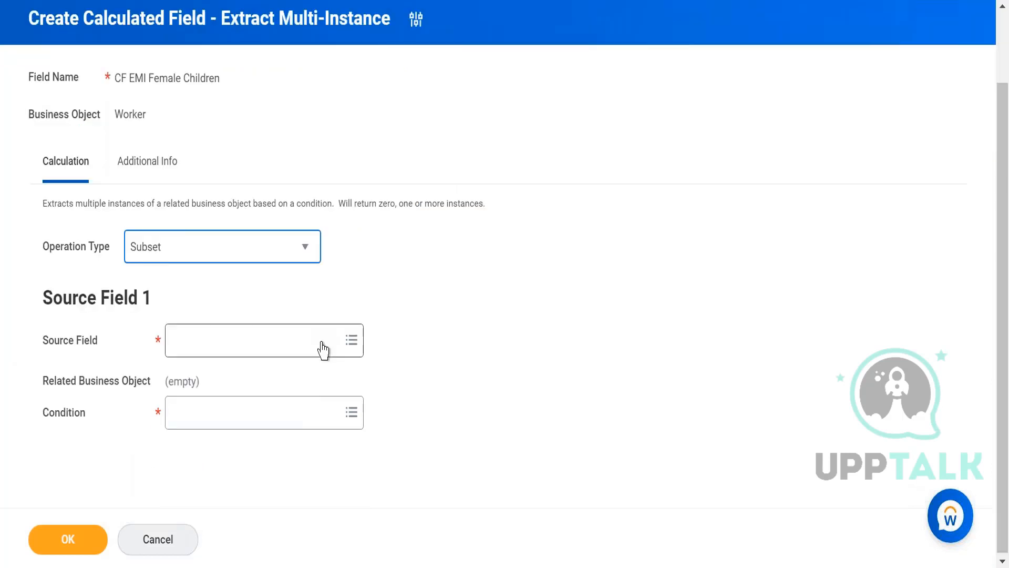
- Set the source field of the Extract Multi-Instance calculation to Dependents
click(323, 349)
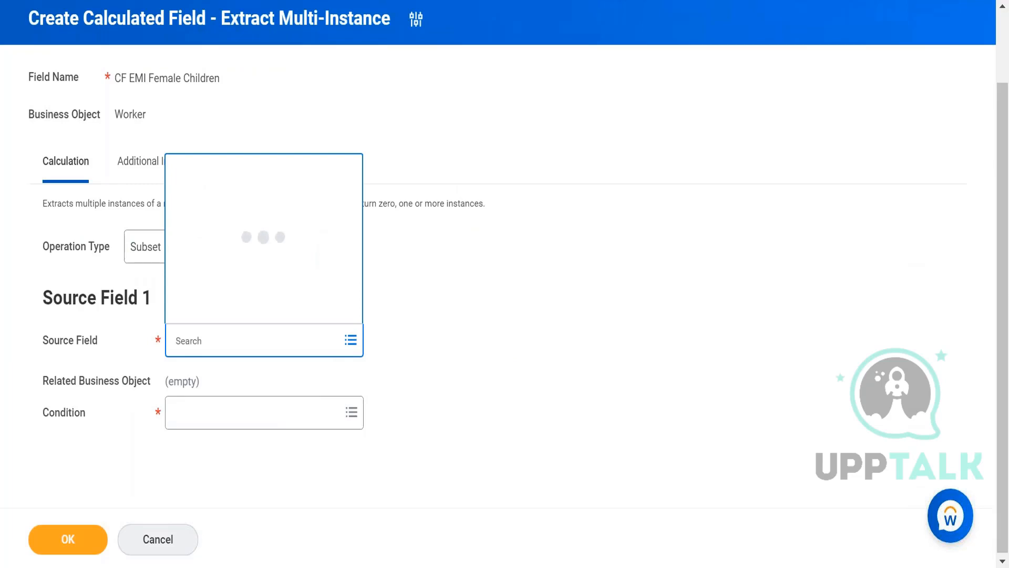
text(dependent)
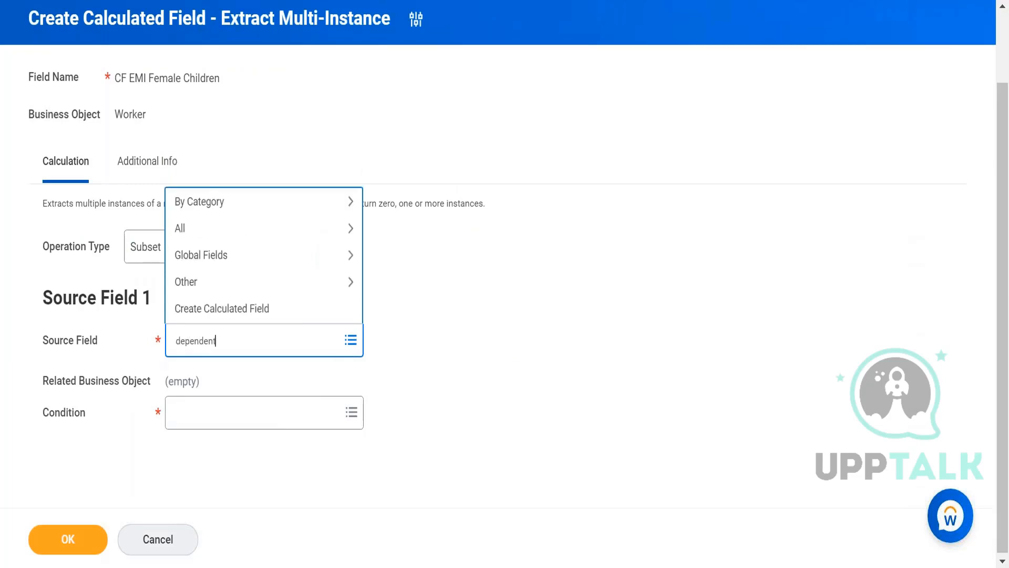
key(Return)
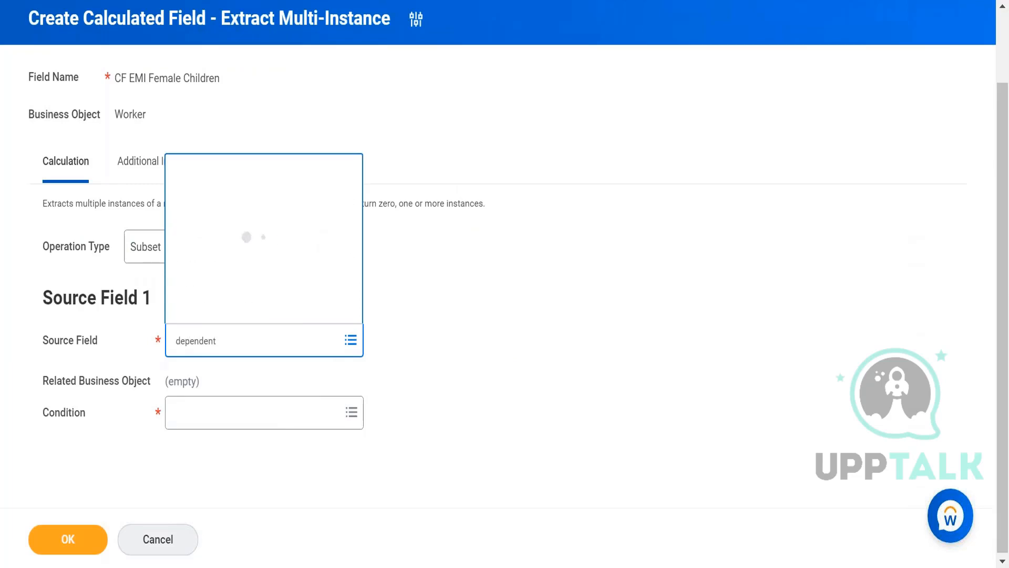
click(270, 111)
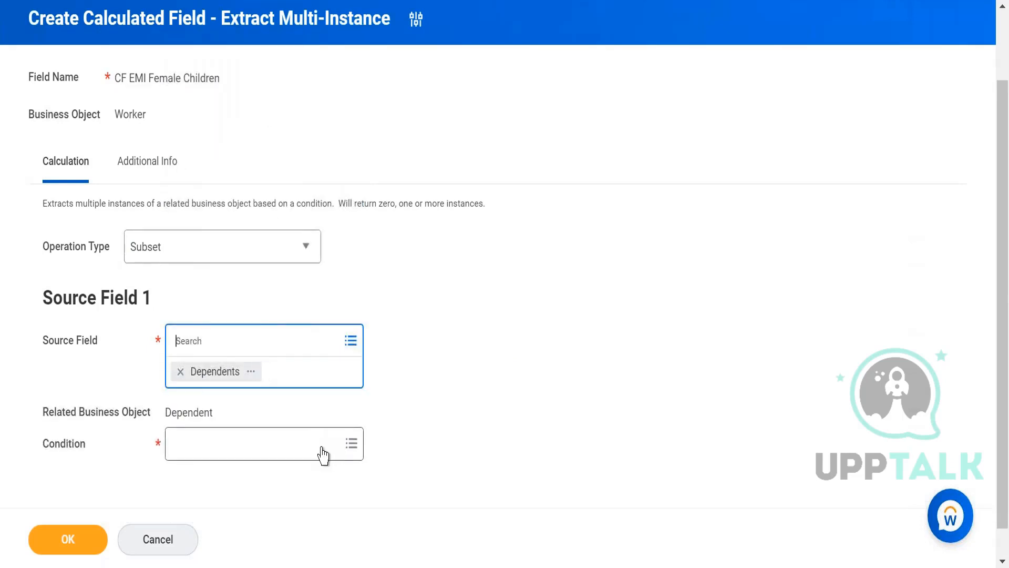
- Start a new calculated field for the subset condition and name it "CF T/F Female children"
click(323, 456)
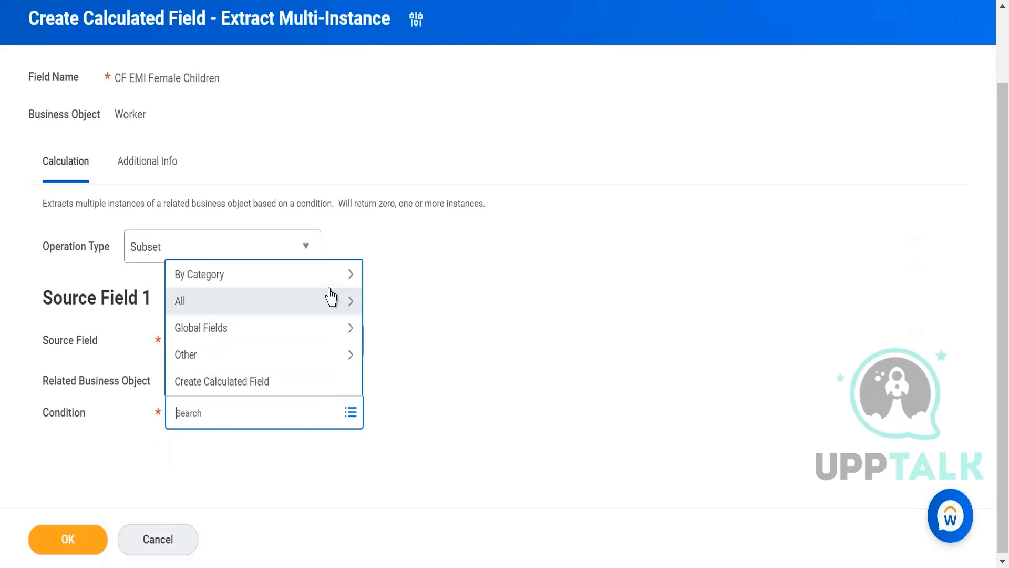
click(319, 392)
click(245, 158)
text(CF )
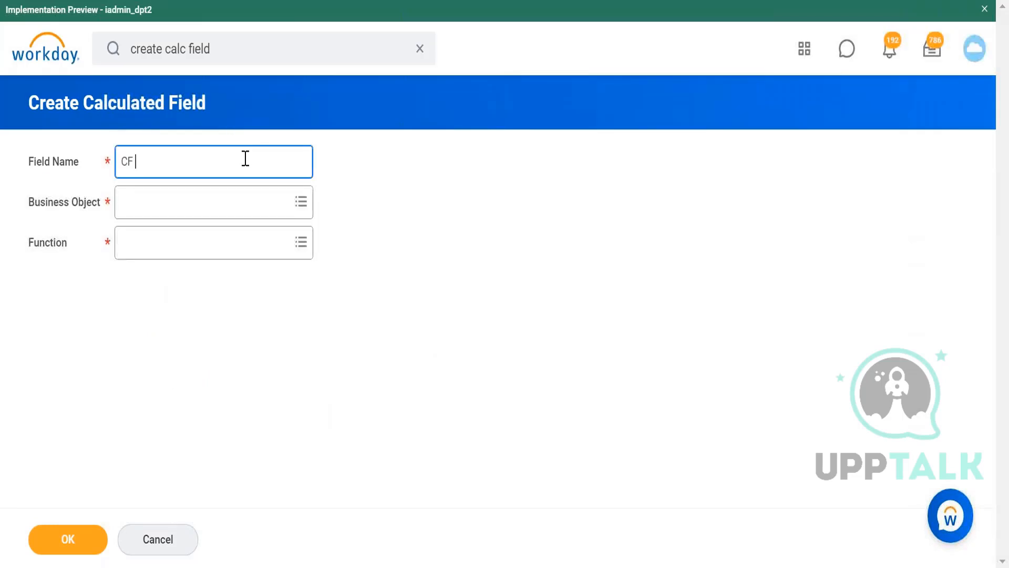
text(T/f Female Children)
click(248, 198)
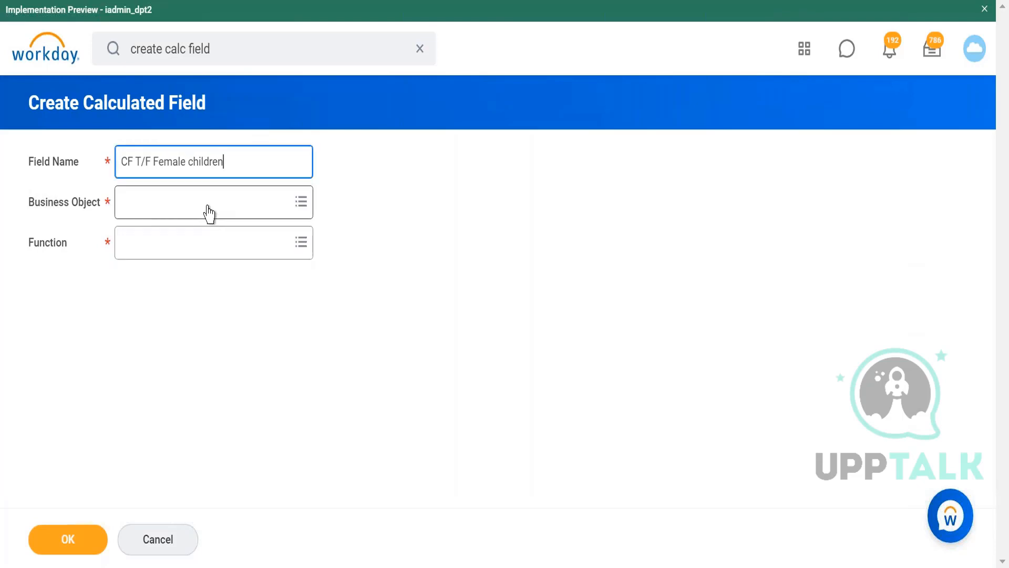
- Assign the business object Dependent and the function True/False Condition to the new field, and continue to its definition
click(205, 213)
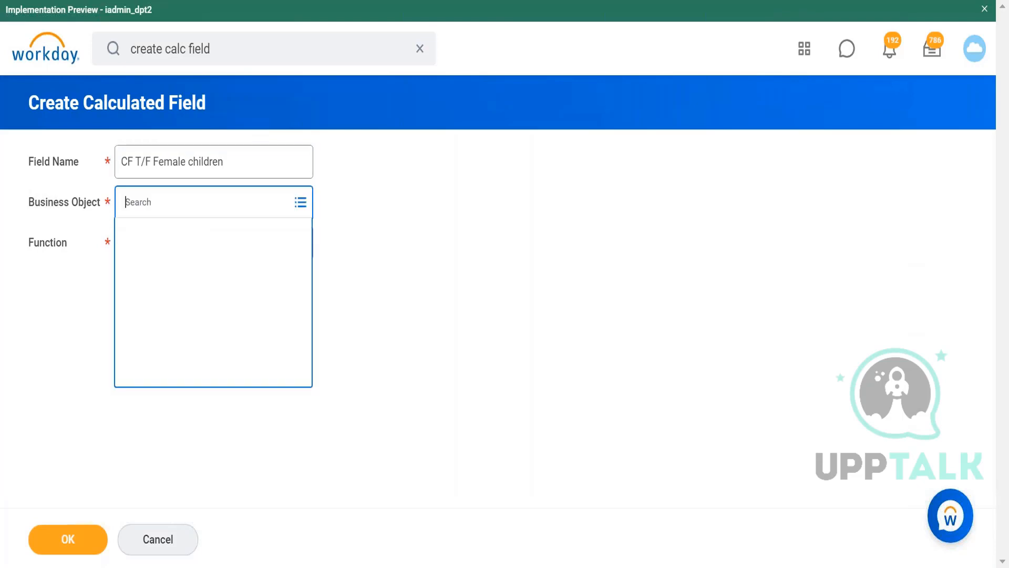
text(de)
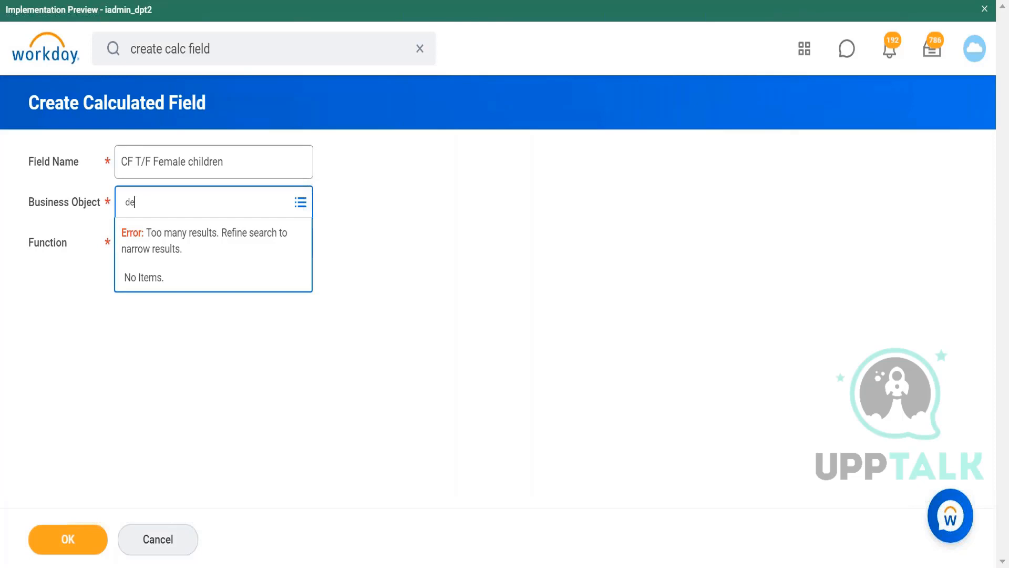
text(opendent)
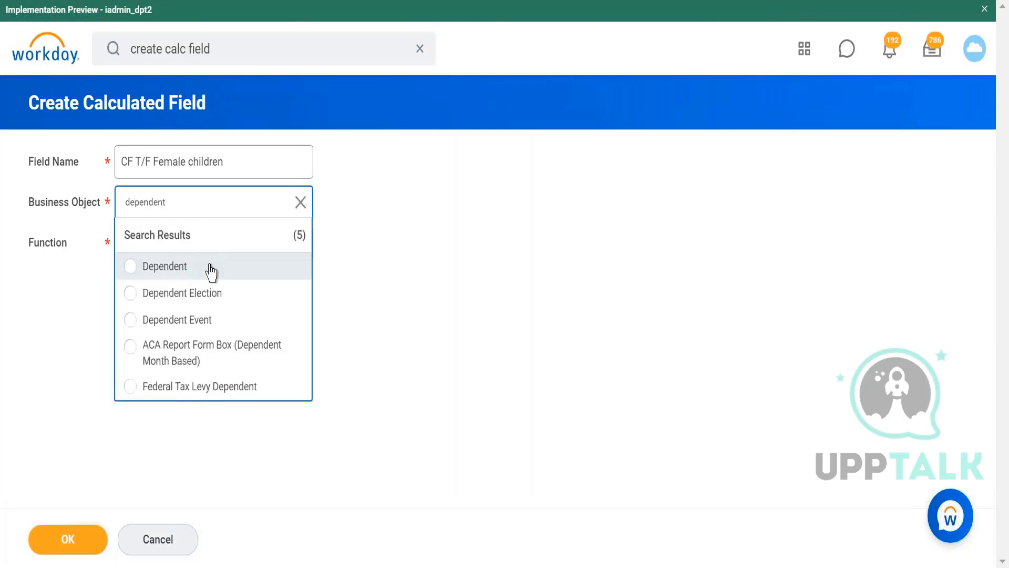
click(210, 268)
click(277, 277)
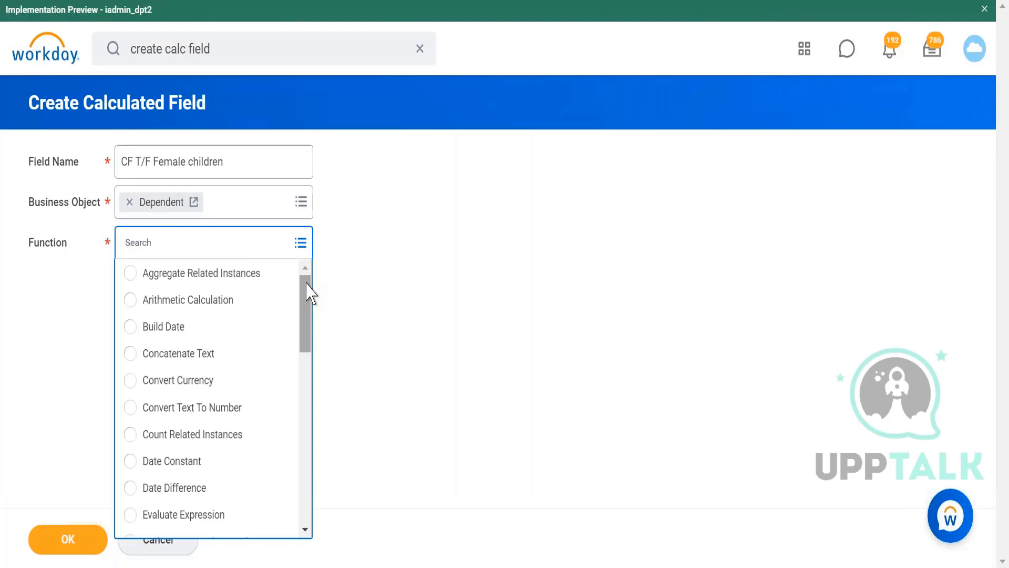
drag(310, 295, 309, 539)
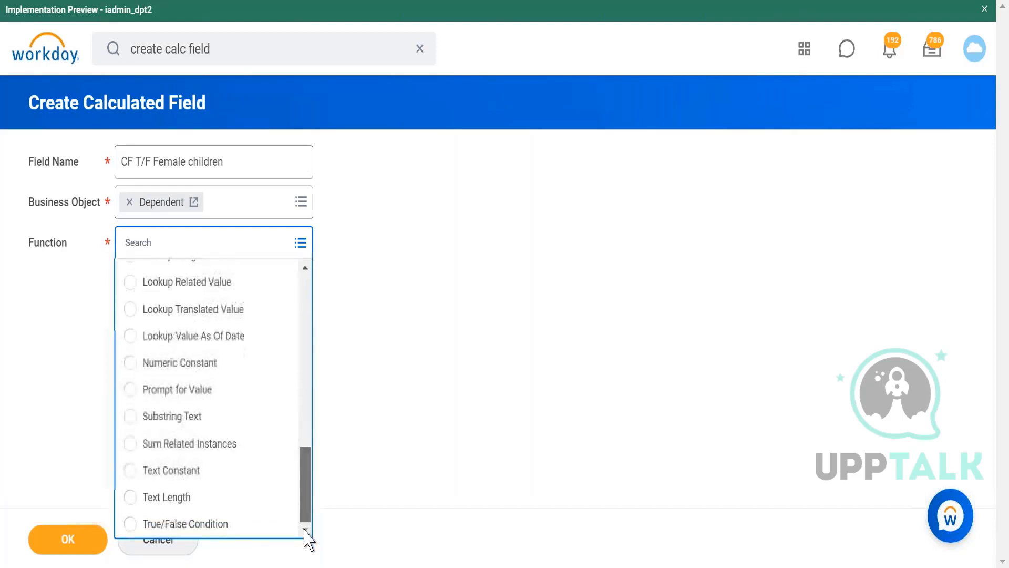
click(236, 525)
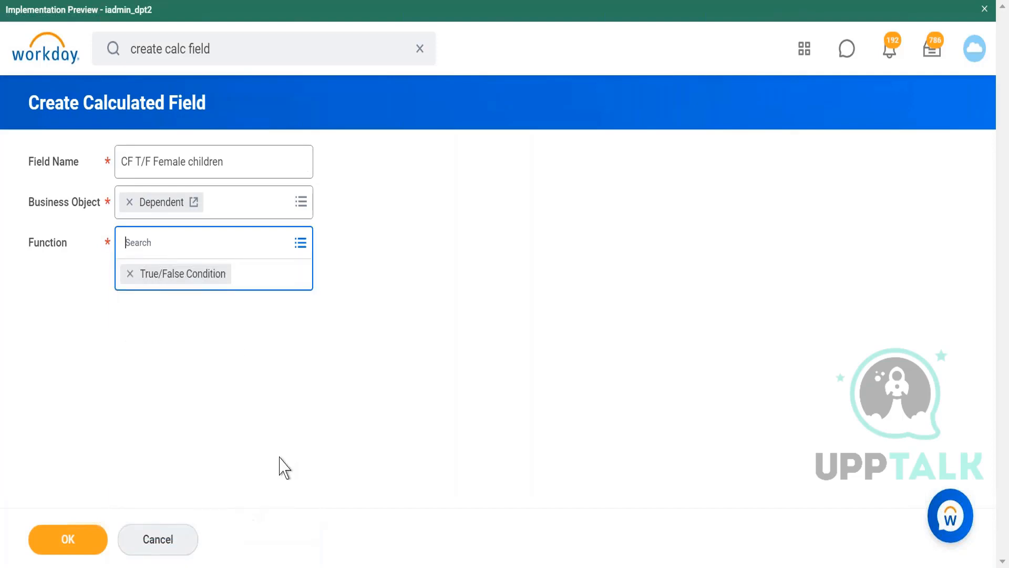
click(61, 541)
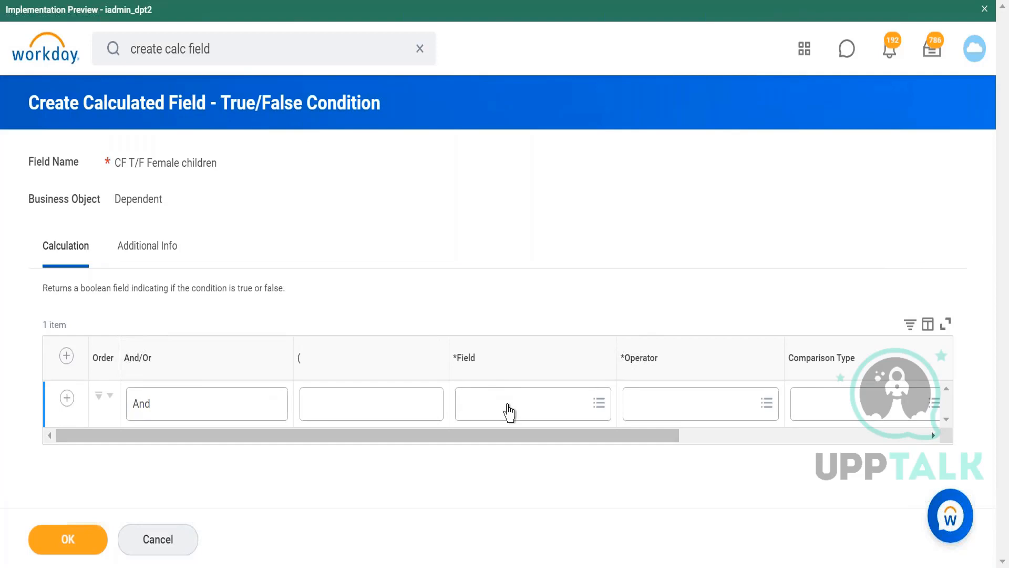
- Define the first condition row with the field Gender and the operator "in the selection list"
click(509, 413)
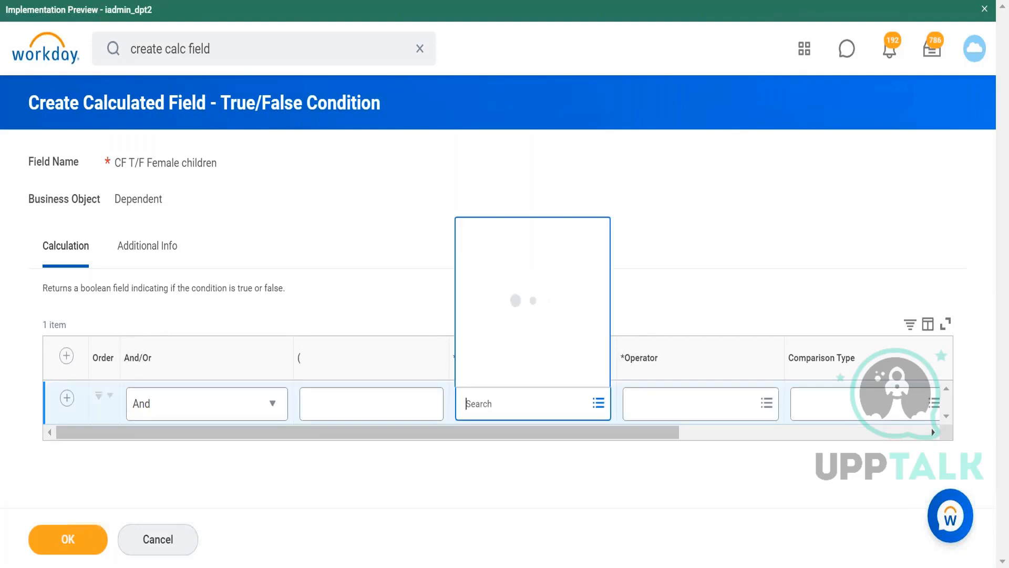
text(gender)
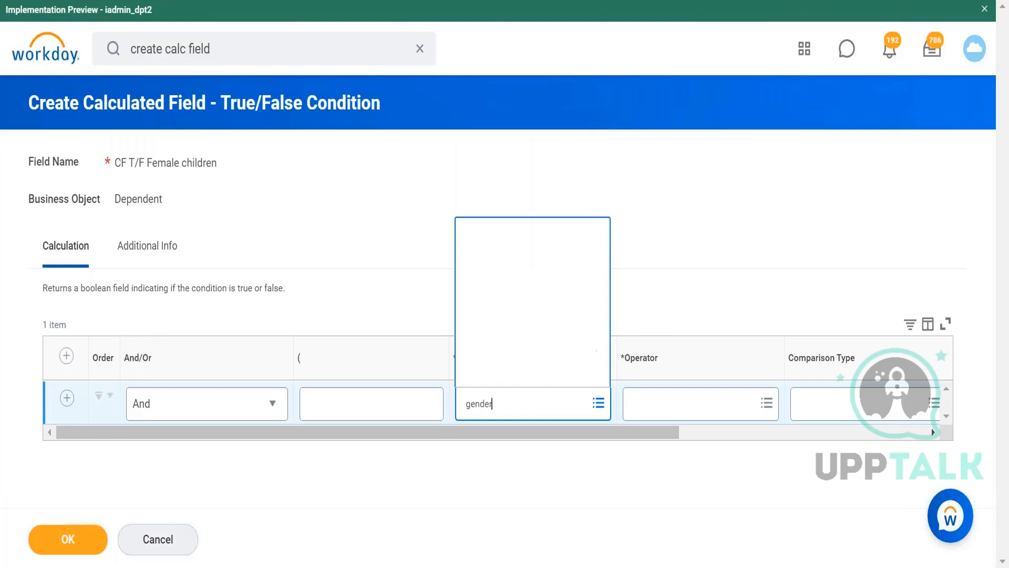
key(Return)
click(550, 322)
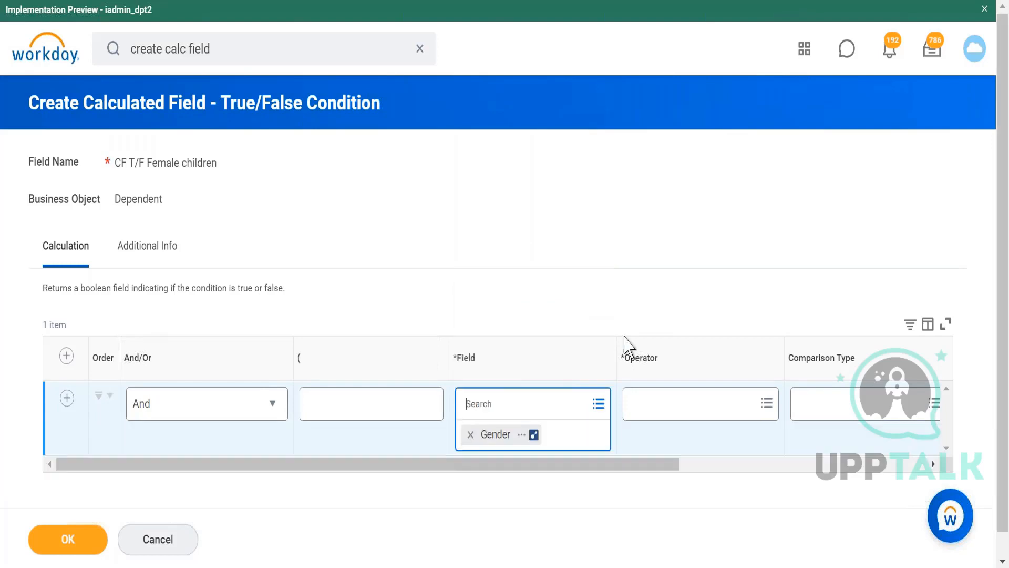
click(683, 412)
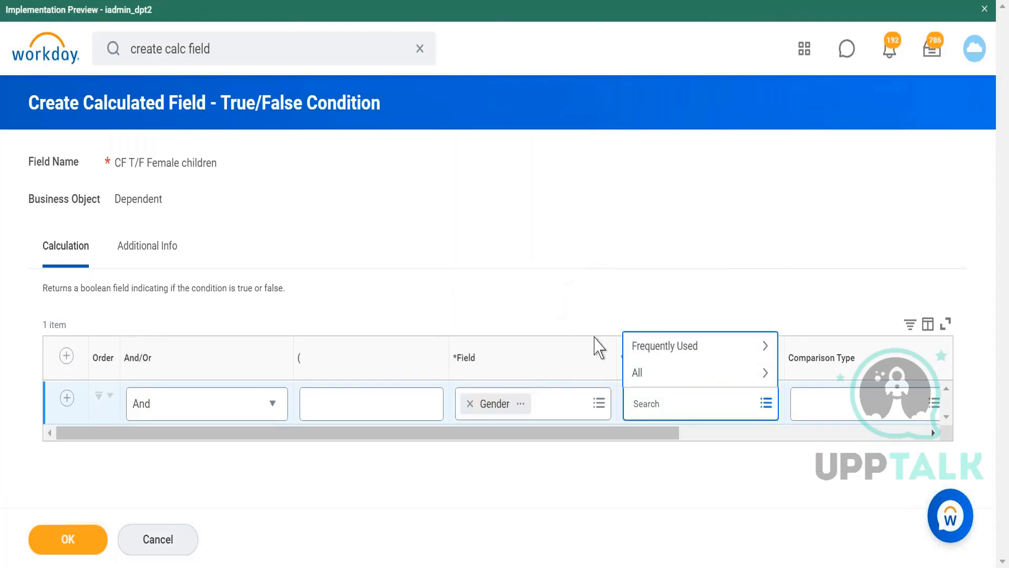
click(660, 345)
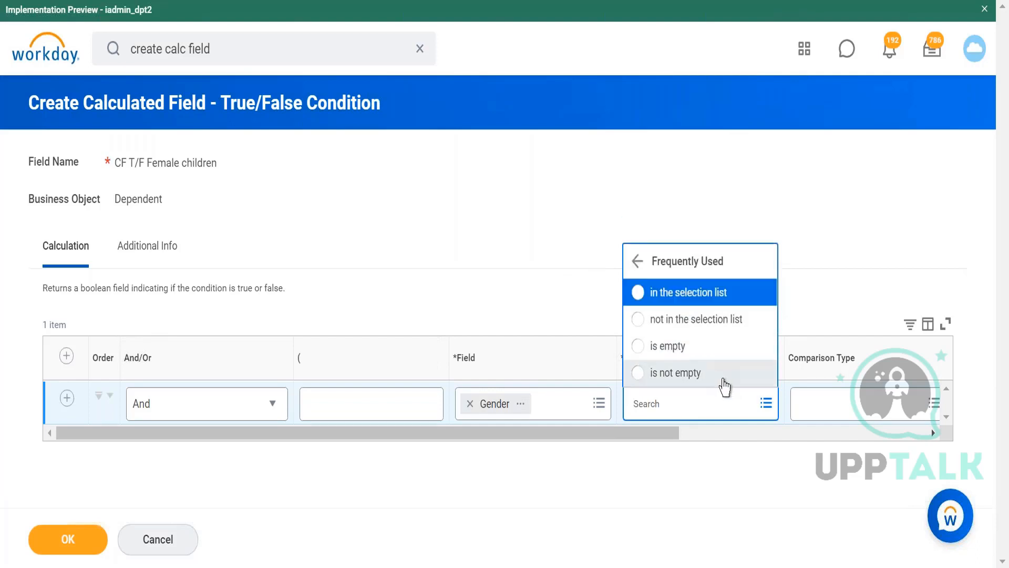
click(731, 299)
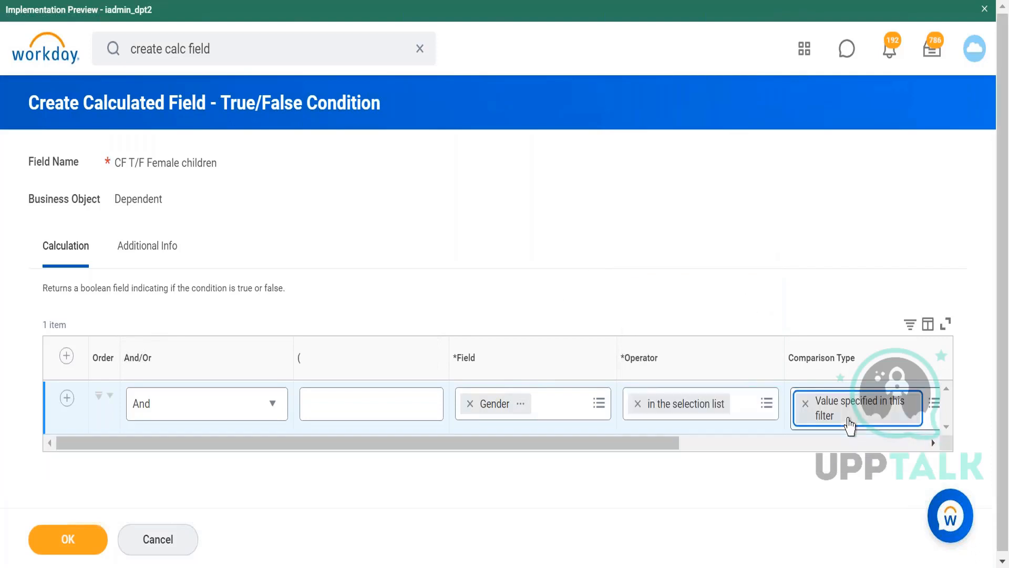
- Choose Female as the comparison value of the Gender condition
scroll(651, 448, right, 5)
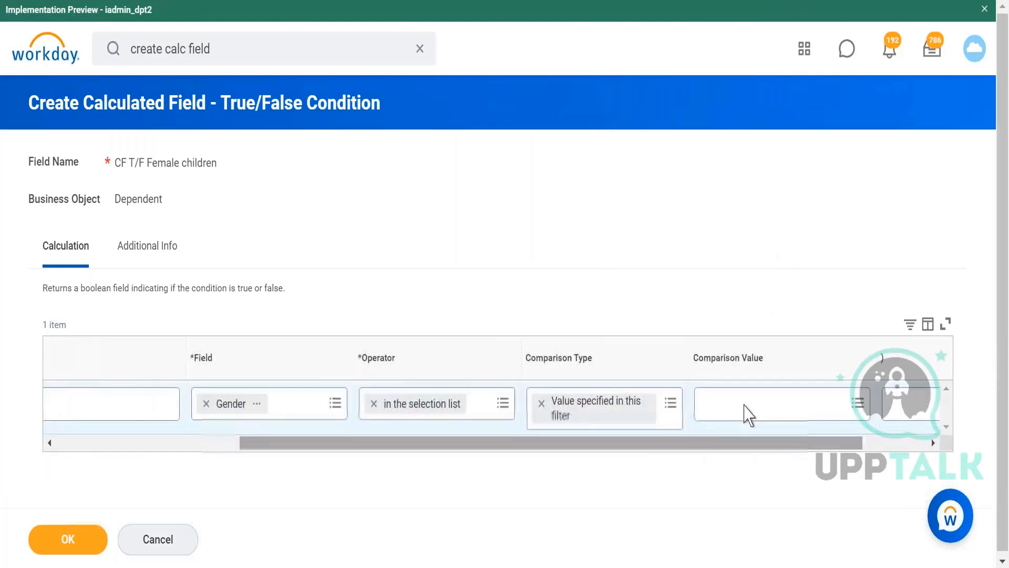
click(744, 412)
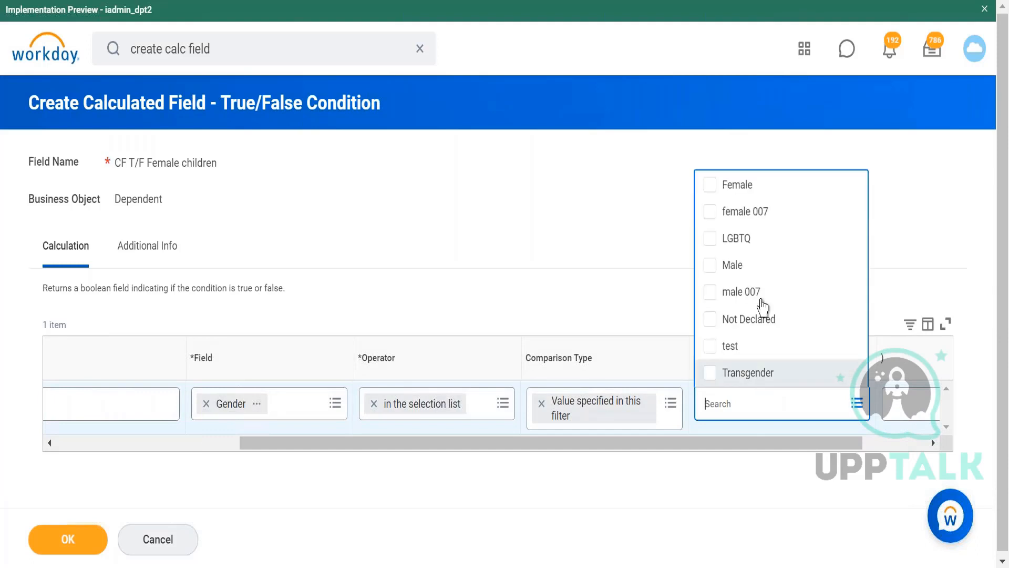
click(758, 189)
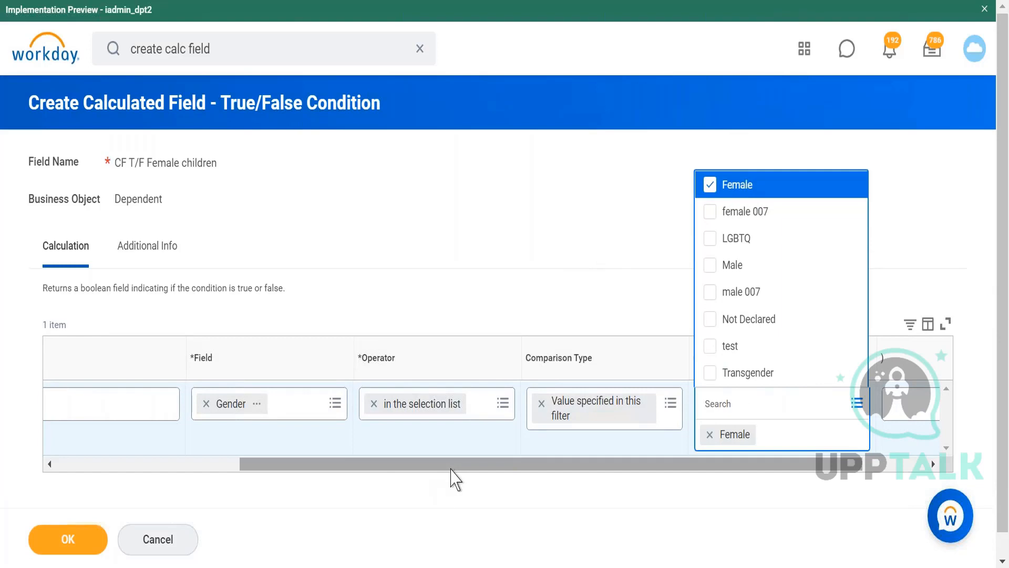
click(386, 478)
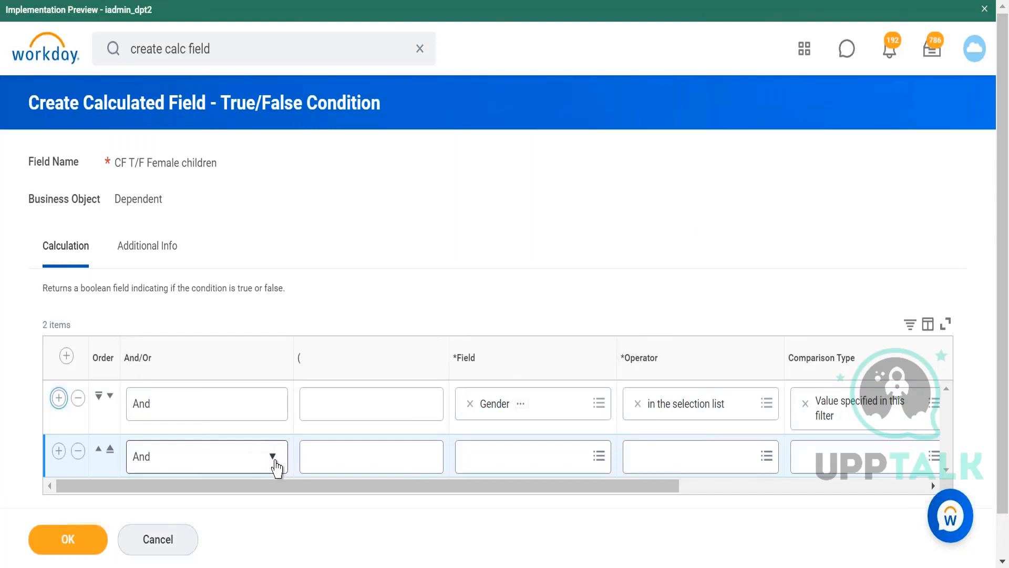
- Add a second And condition row and look up its field, starting with "re"
click(524, 455)
text(re)
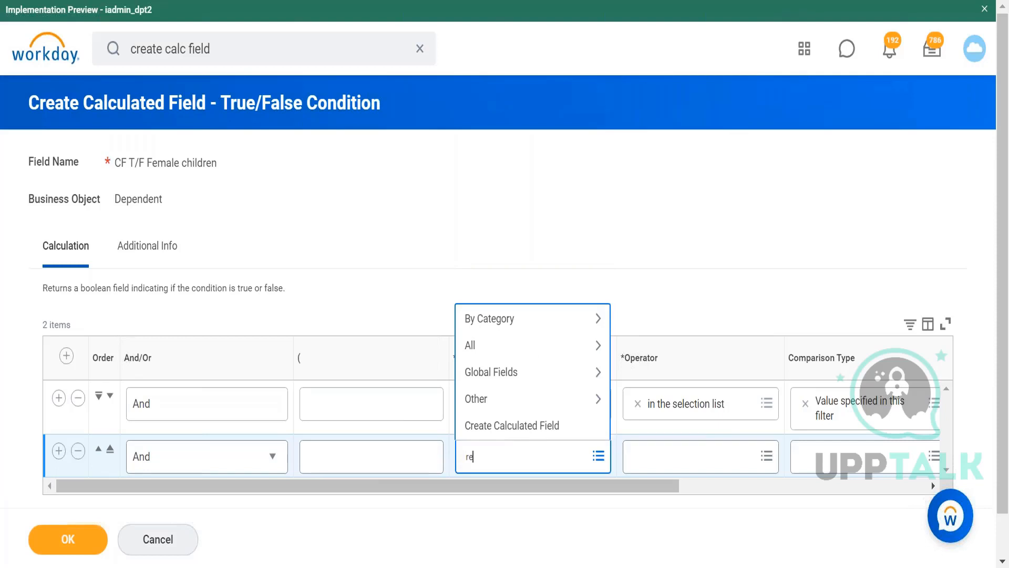